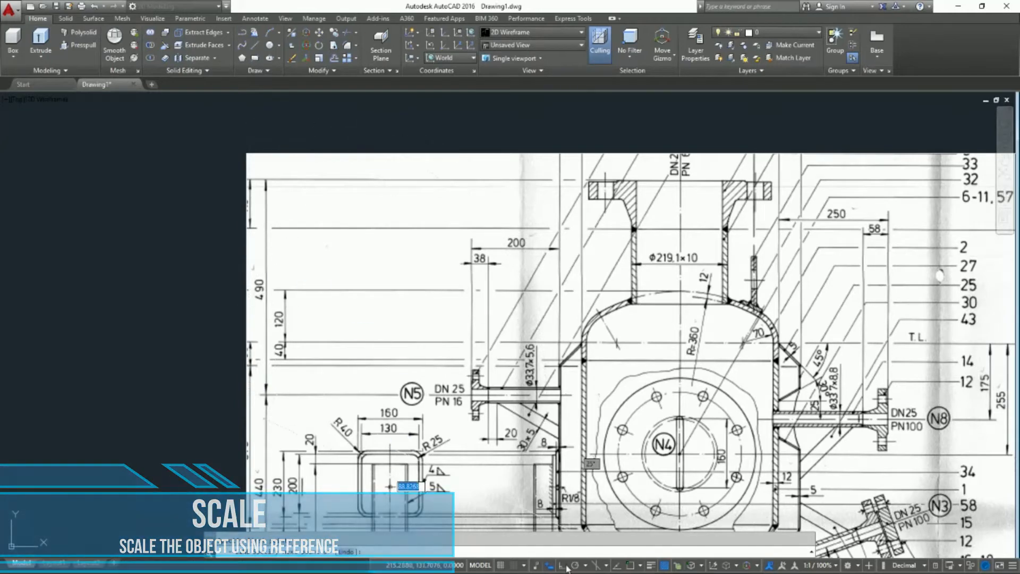
With Ortho on, draw a 490-unit vertical reference line up from the lower end of the image's 490 dimension
click(550, 565)
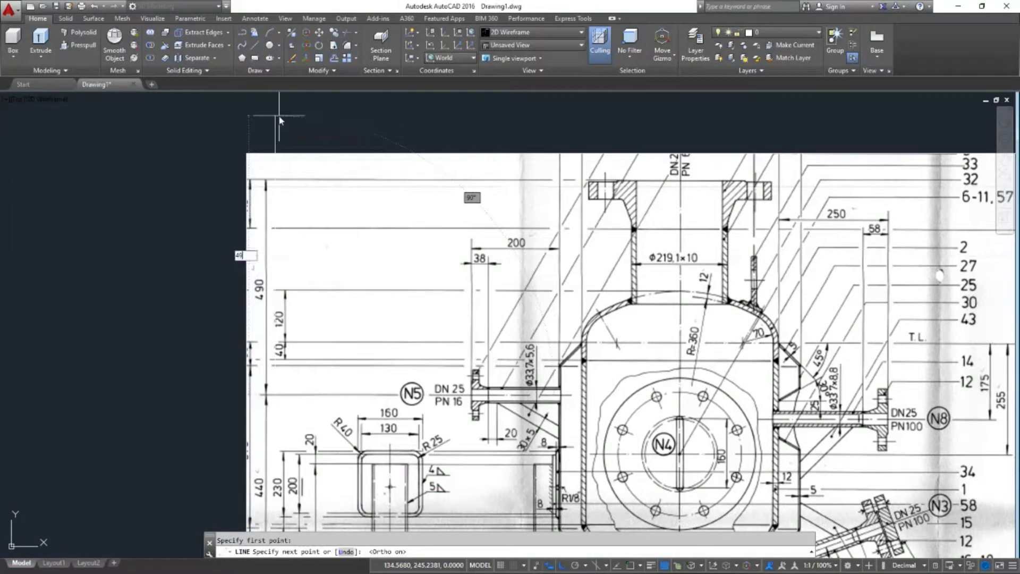
key(Return)
key(Return)
Start scaling the drawing image with object snap on, using the lower end of the 490 dimension as base point
scroll(266, 247, down, 10)
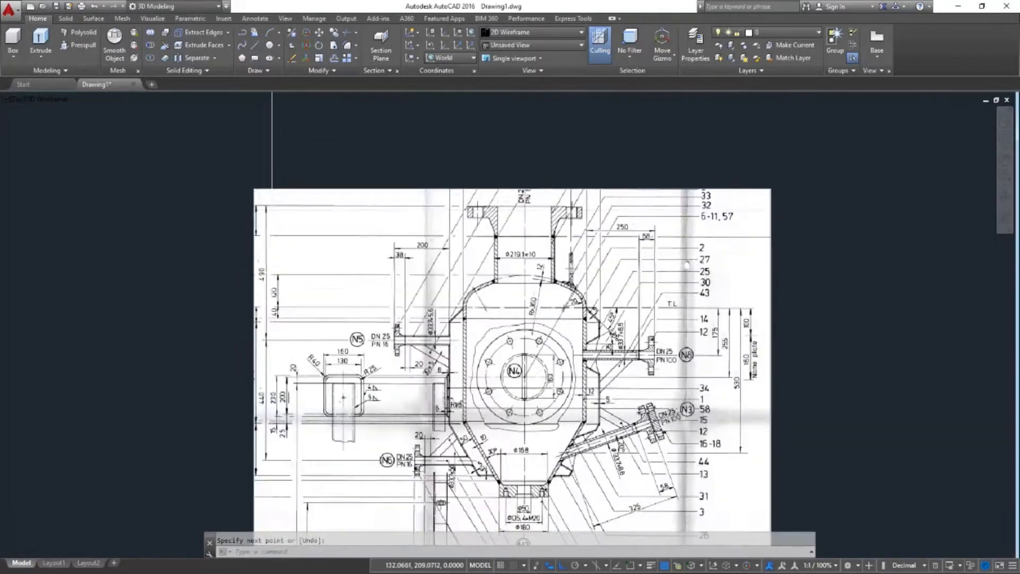
middle_drag(296, 179, 300, 184)
scroll(242, 251, up, 4)
middle_drag(285, 274, 287, 322)
text(scale)
key(Return)
click(268, 262)
click(502, 391)
scroll(315, 322, up, 9)
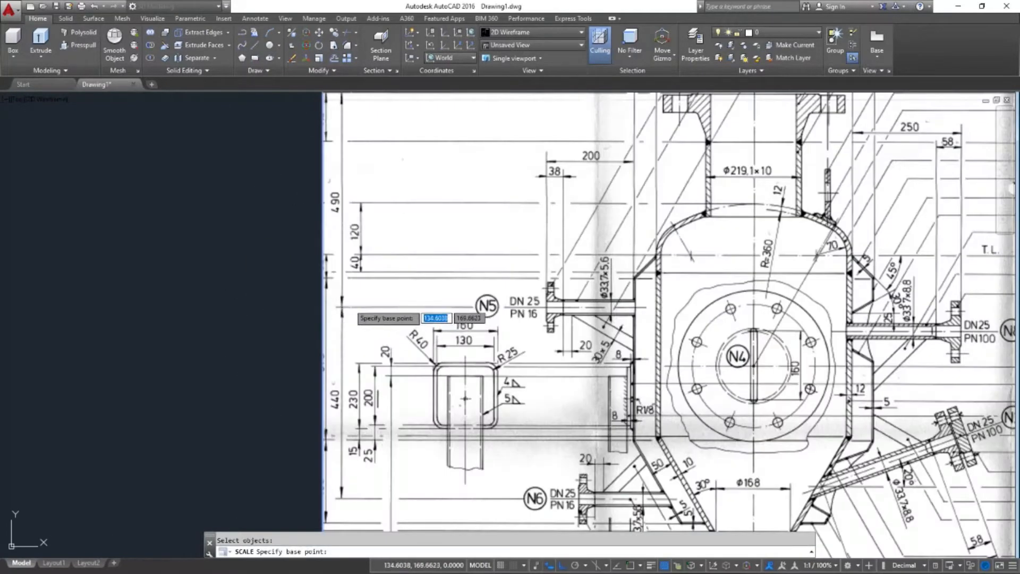
click(631, 566)
click(641, 566)
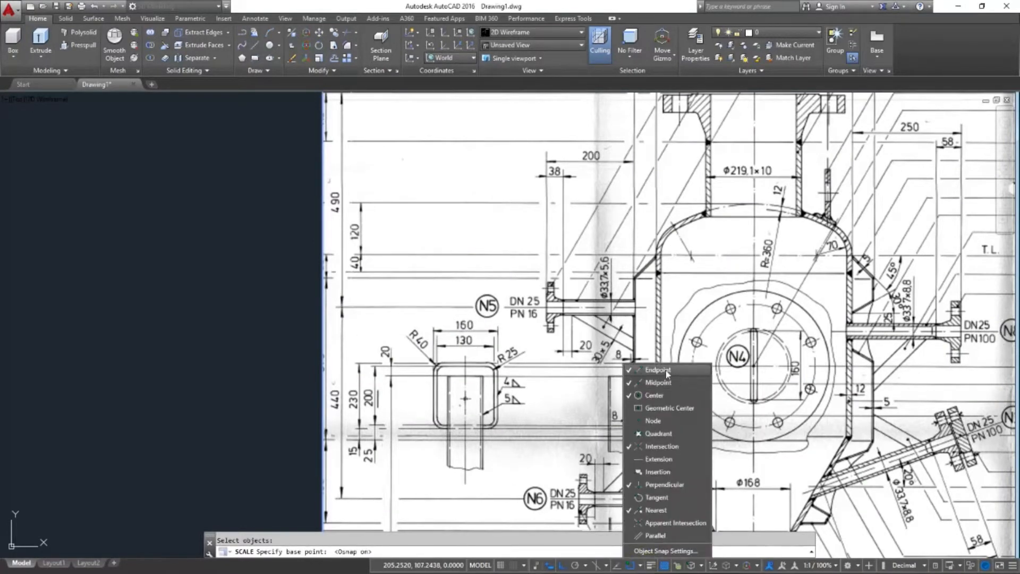
click(177, 296)
click(350, 305)
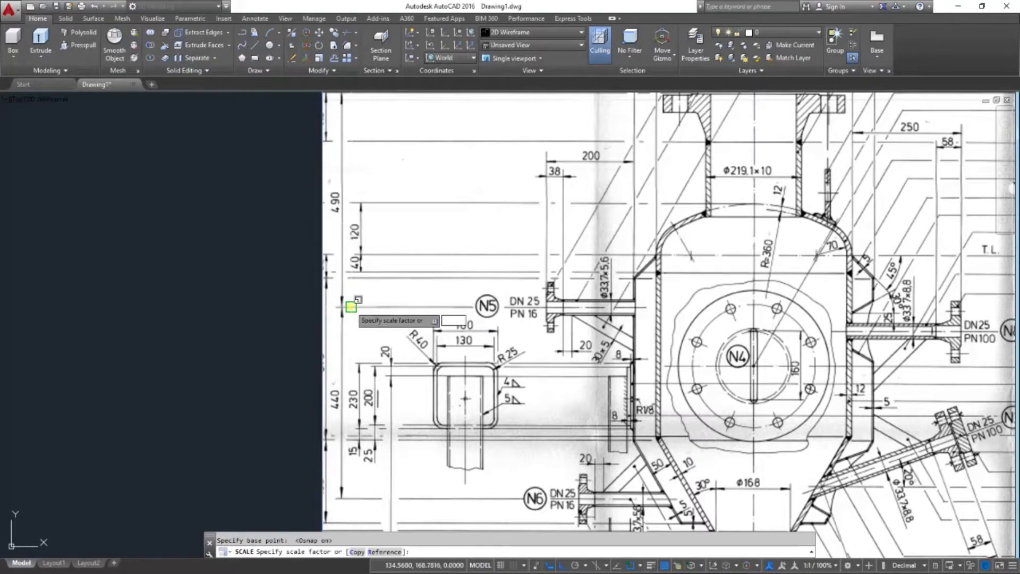
Scale the image by reference, matching the 490 dimension's span on the image to the length of the vertical reference line
scroll(256, 263, down, 2)
key(Return)
click(313, 290)
scroll(313, 228, up, 5)
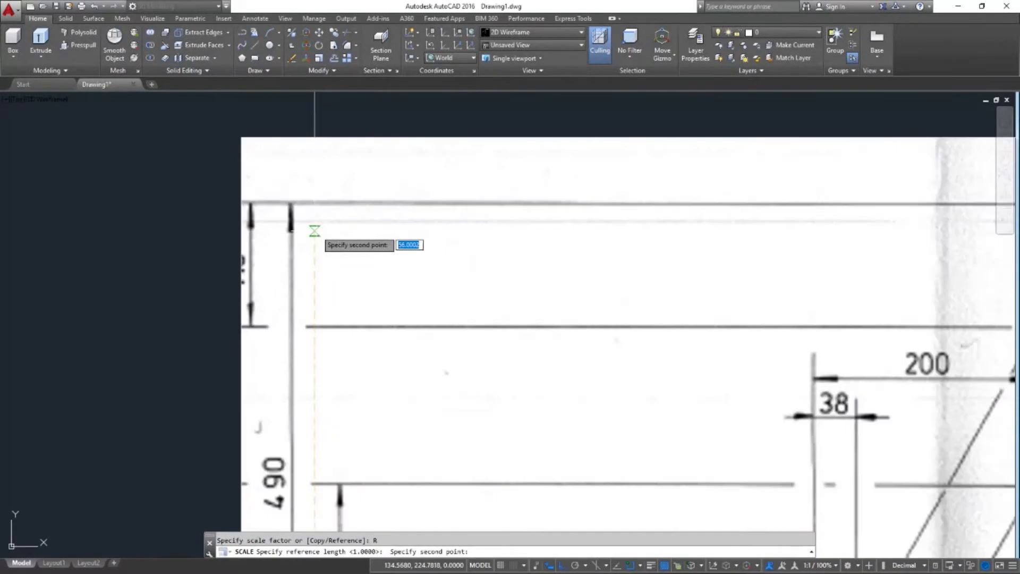
scroll(315, 202, up, 2)
click(316, 202)
scroll(317, 205, down, 5)
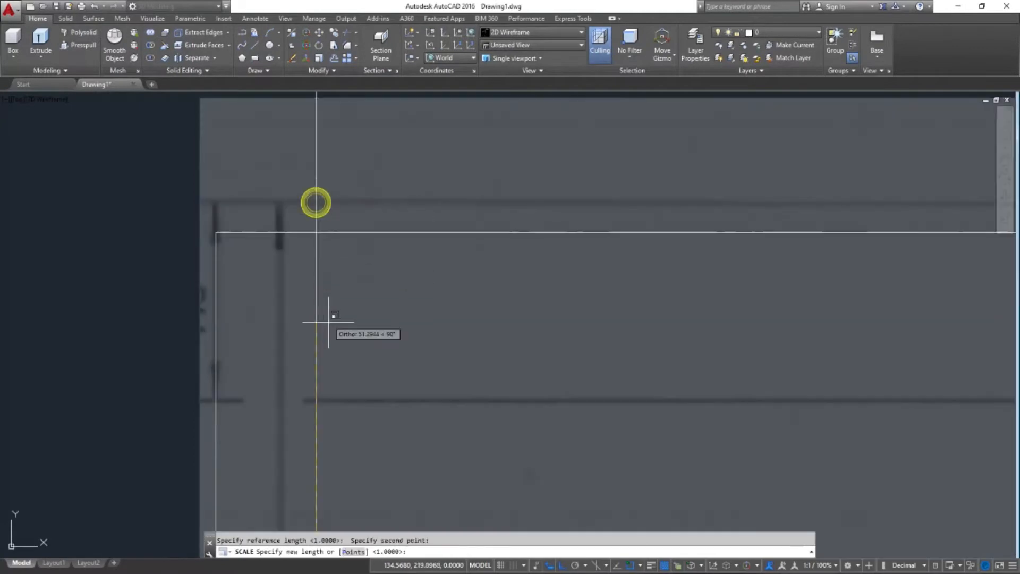
middle_drag(315, 219, 294, 229)
click(271, 235)
Erase the vertical reference line
click(255, 241)
scroll(334, 367, up, 2)
middle_drag(432, 343, 374, 337)
scroll(374, 337, down, 2)
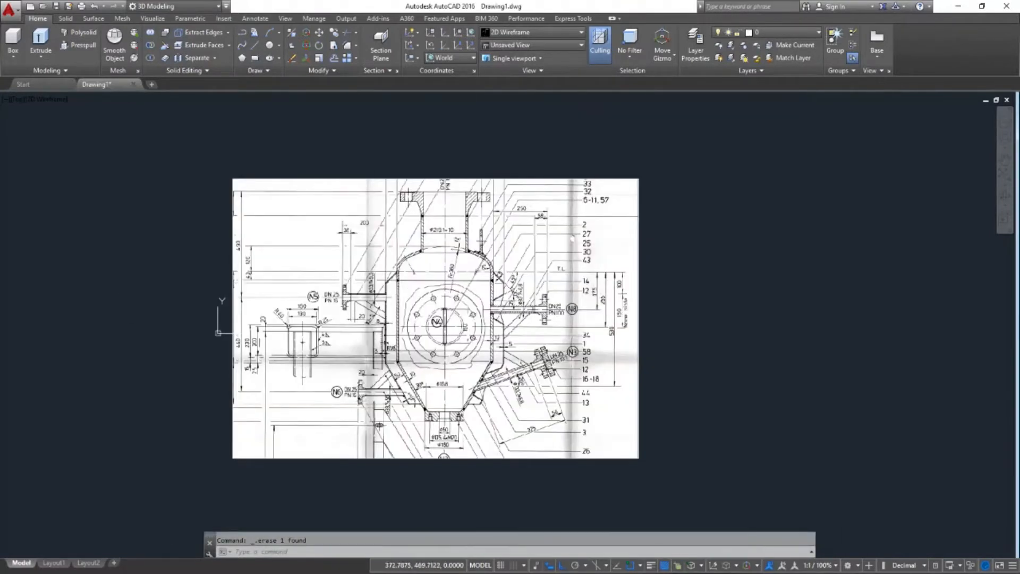
Change the colour of layer 0 to red and close the layer manager
text(la)
key(Return)
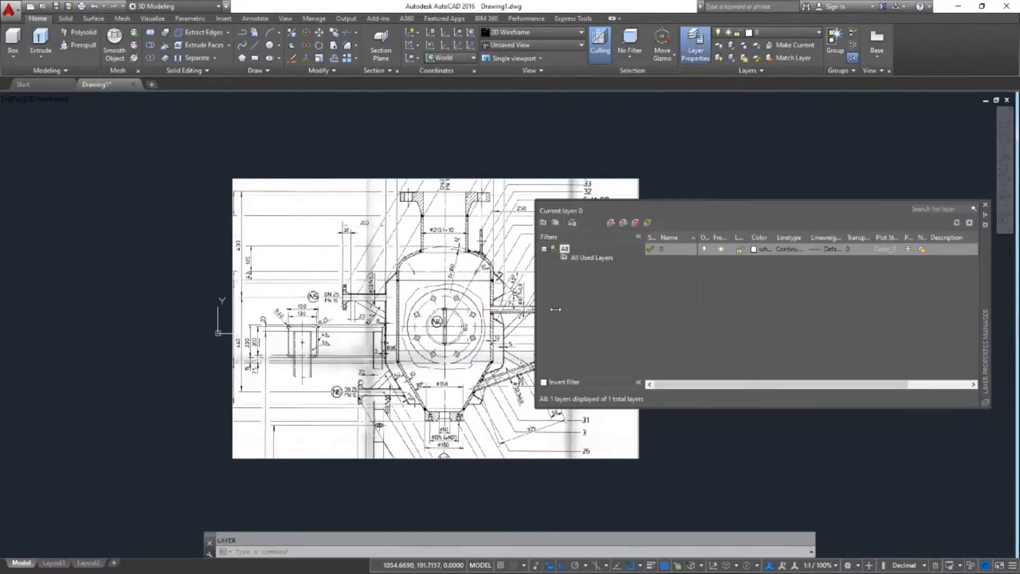
click(754, 249)
click(427, 303)
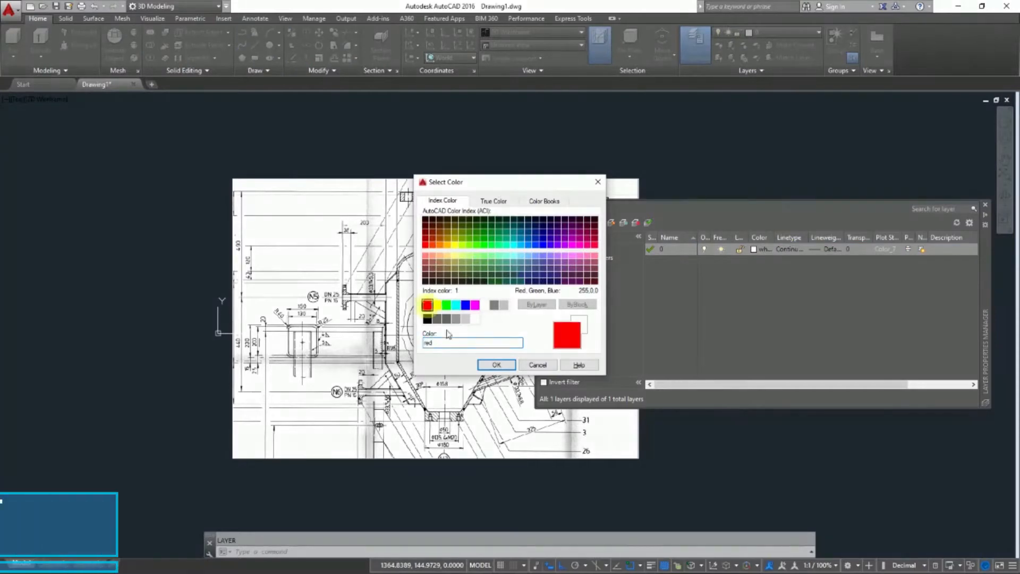
click(493, 365)
click(986, 205)
Trace the top nozzle's left flange with lines from the bore corner over the raised face, outer edge and underside
scroll(437, 192, up, 4)
text(l)
key(Return)
scroll(406, 197, up, 4)
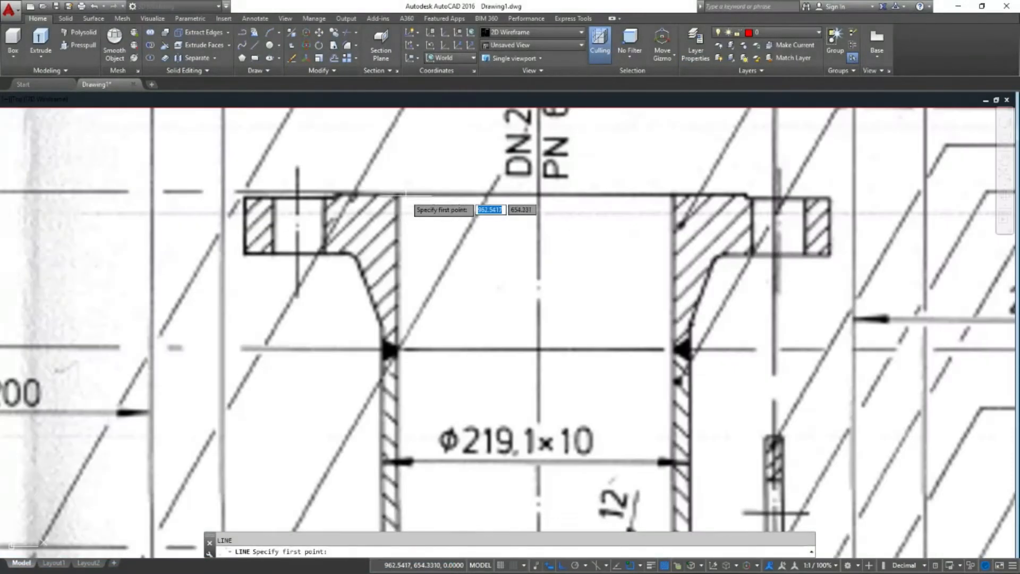
click(397, 194)
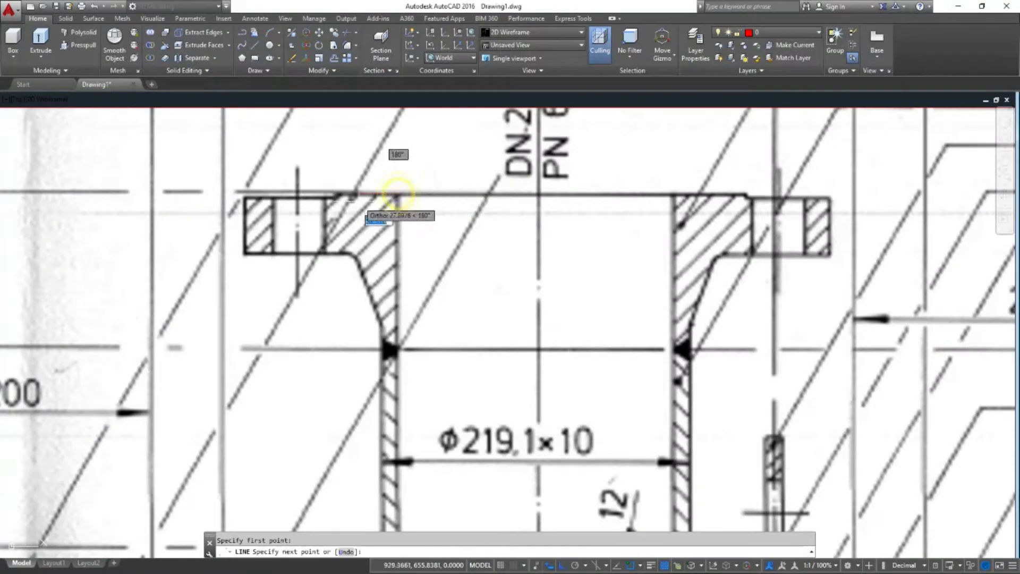
click(337, 193)
click(561, 567)
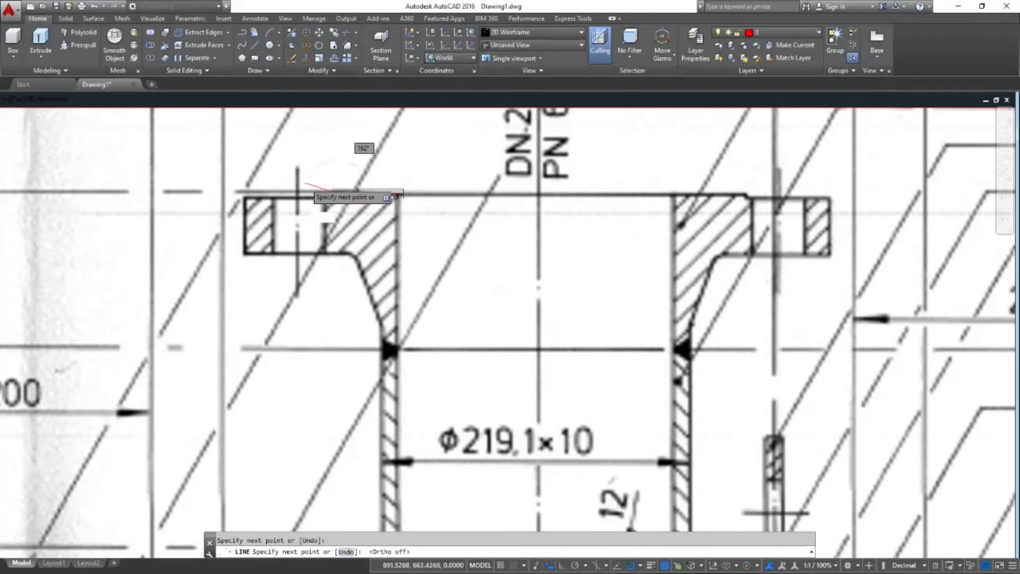
scroll(308, 189, up, 4)
key(F8)
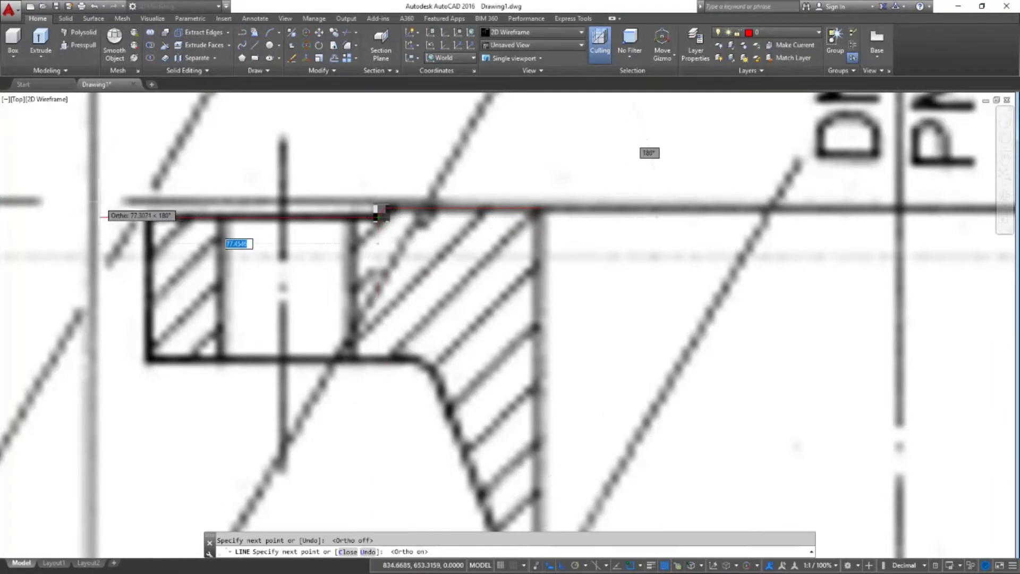
click(149, 216)
click(151, 360)
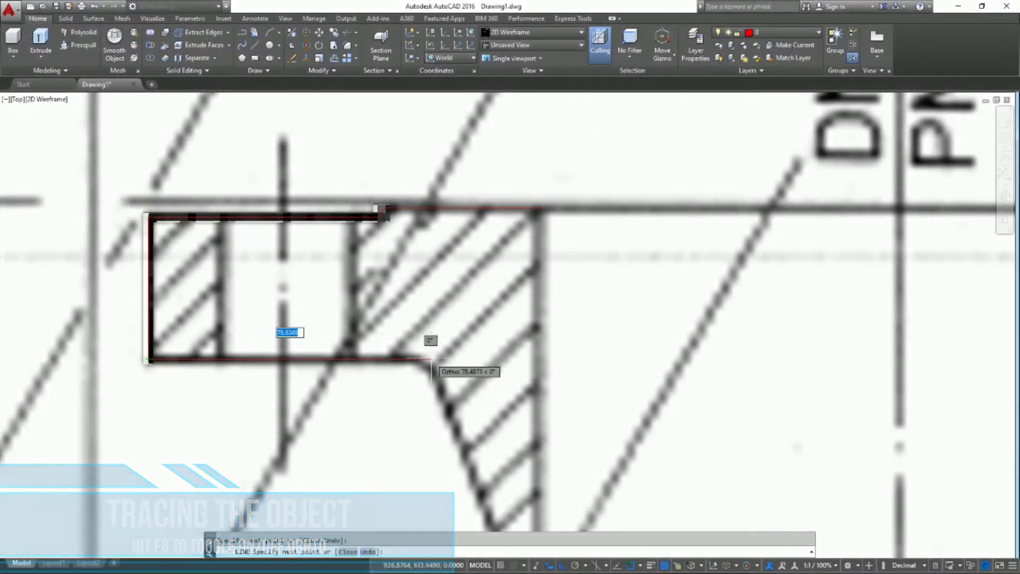
click(421, 360)
Continue the line down the tapered flange neck and the pipe's outer wall, with the wall segment about 189 units long
scroll(431, 281, down, 4)
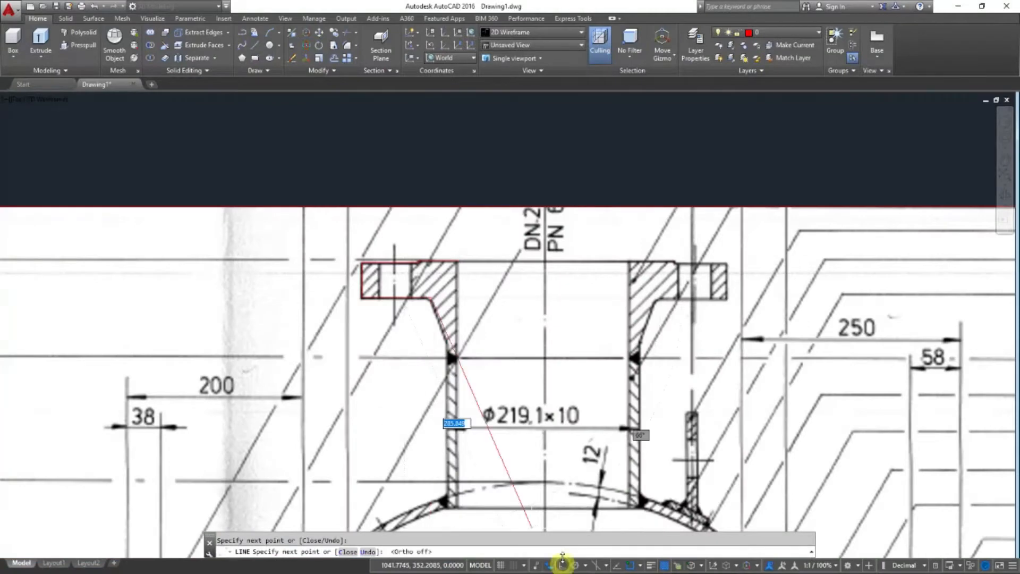
key(F8)
scroll(422, 329, up, 4)
click(483, 355)
scroll(484, 355, down, 3)
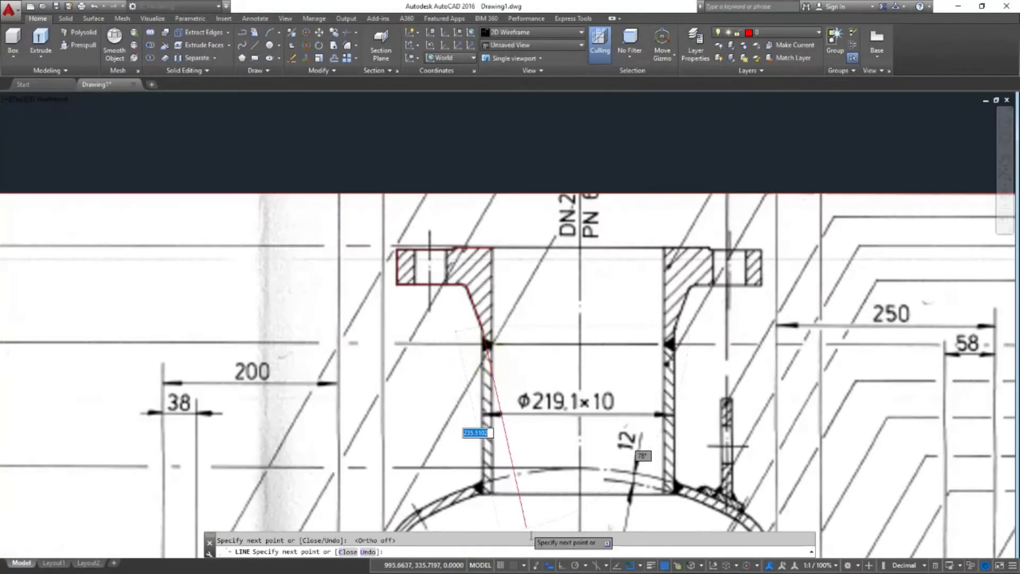
scroll(480, 486, up, 3)
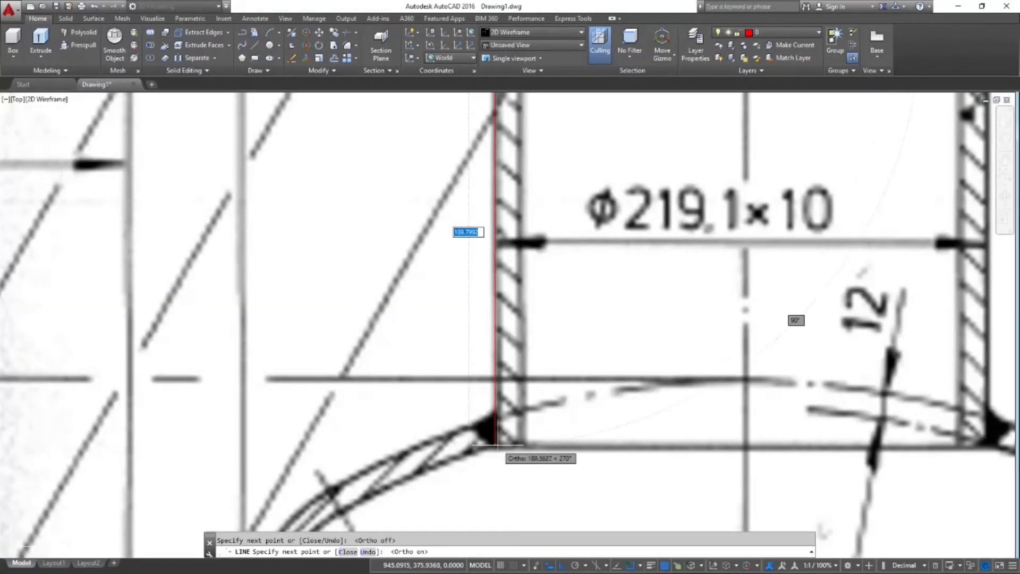
click(495, 446)
Trace the pipe wall's bottom edge about 13 units wide and its inner wall back up to the flange face
scroll(524, 445, up, 3)
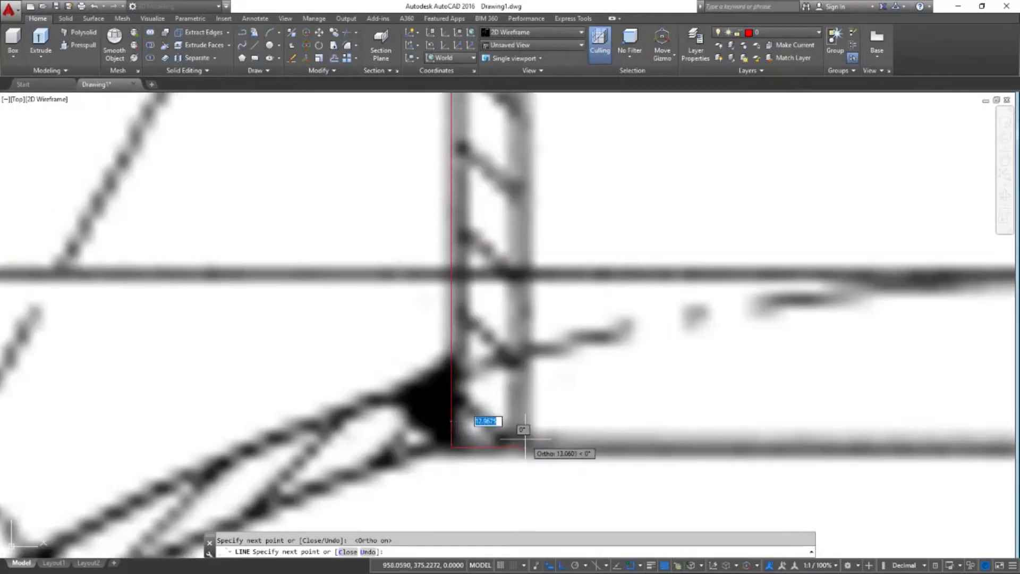
click(524, 440)
scroll(523, 441, down, 5)
middle_drag(520, 228, 534, 379)
scroll(533, 229, up, 2)
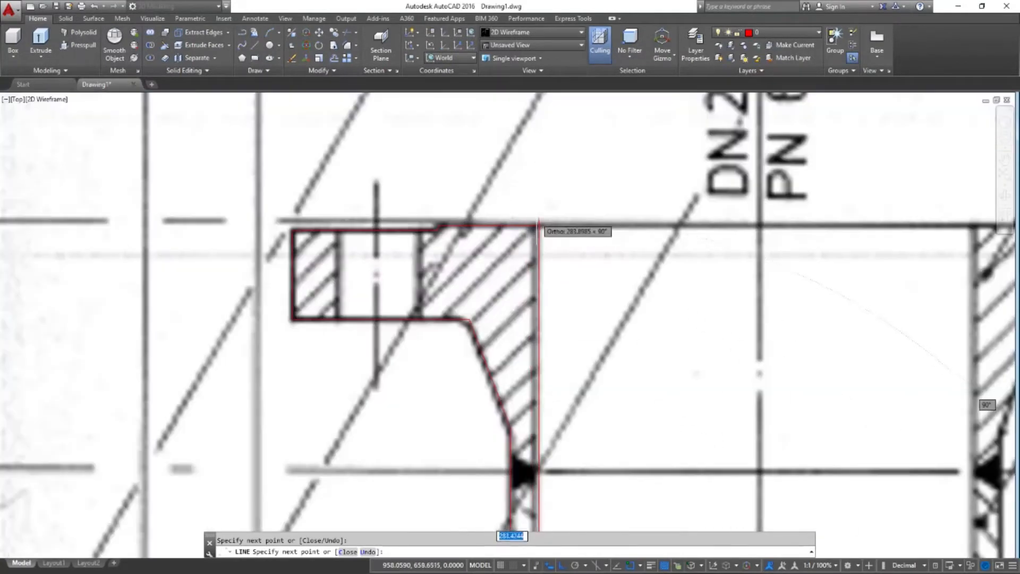
click(534, 226)
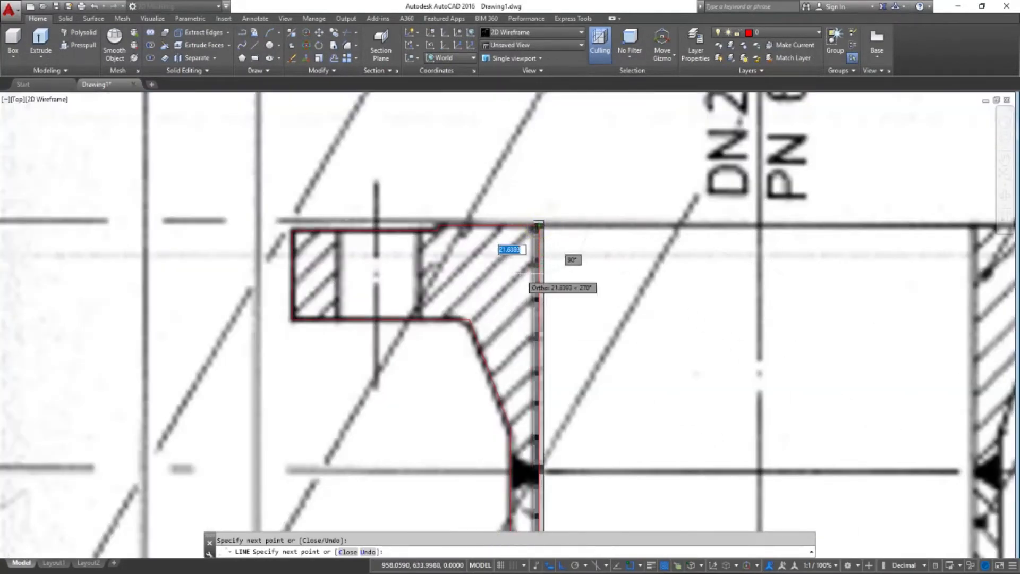
End the line and stretch the flange's top edge to meet the upper end of the inner wall line
scroll(513, 223, up, 4)
key(Return)
click(574, 232)
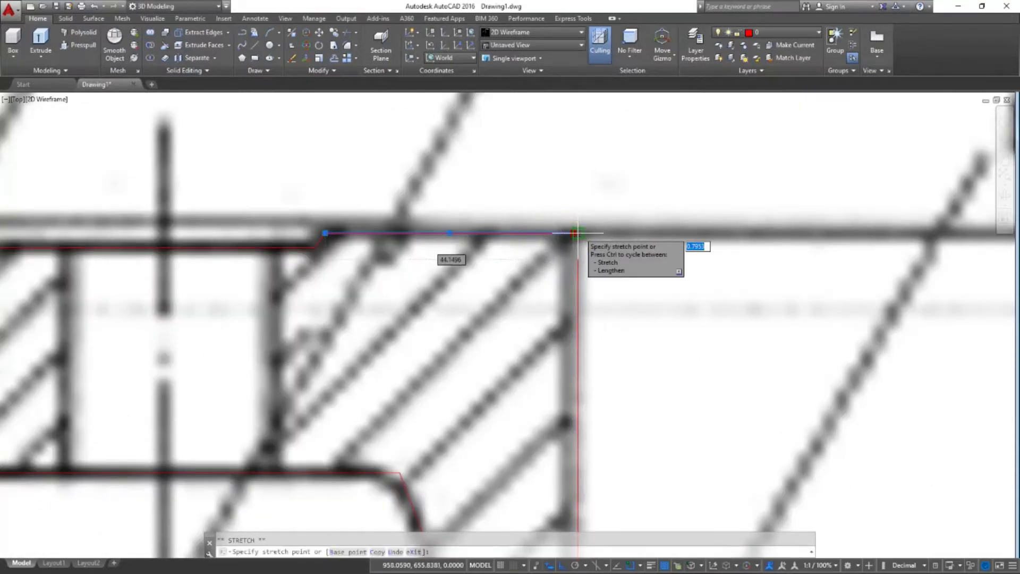
click(578, 232)
key(Escape)
Join all the traced lines of the left nozzle section into a single outline
scroll(469, 267, down, 8)
middle_drag(481, 323, 453, 278)
key(Return)
click(478, 189)
click(327, 482)
key(Return)
middle_drag(498, 353, 433, 316)
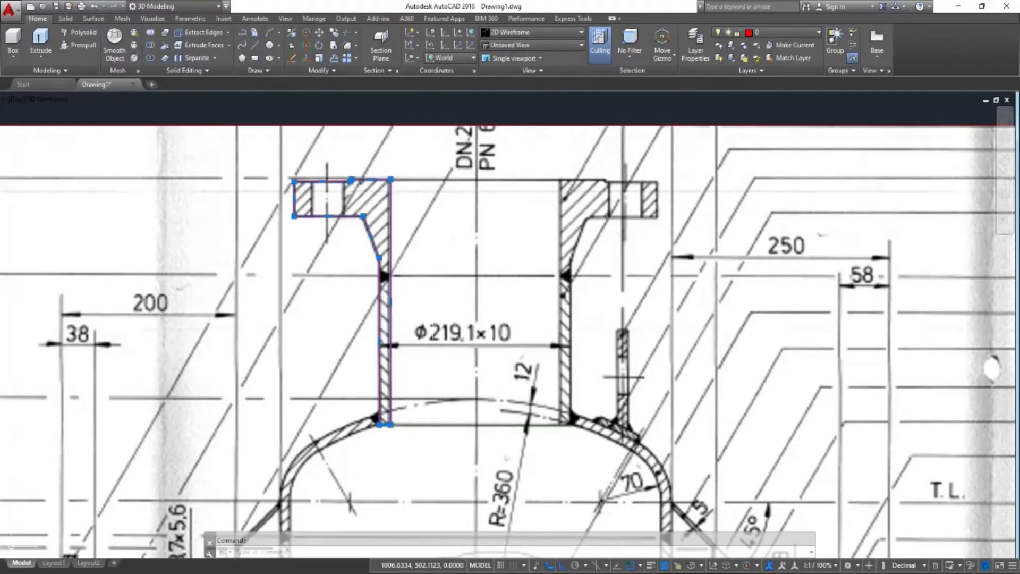
Start a polyline at the nozzle wall's weld and trace the head's outer crown with a three-point arc, Ortho off
mouse_move(369, 491)
middle_down()
mouse_move(394, 335)
mouse_move(383, 311)
middle_up()
text(PL)
key(Return)
scroll(392, 245, up, 5)
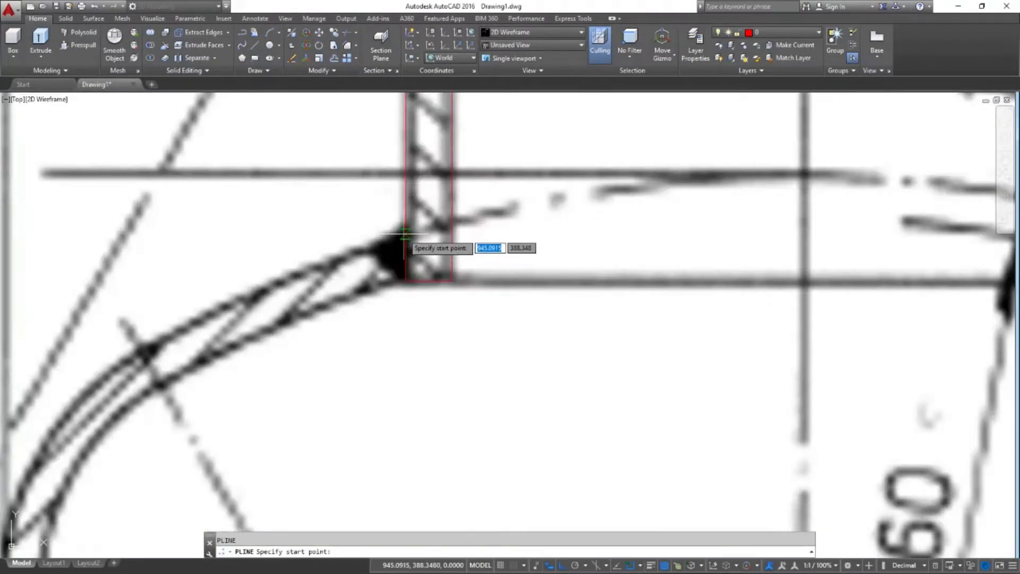
click(406, 234)
click(562, 565)
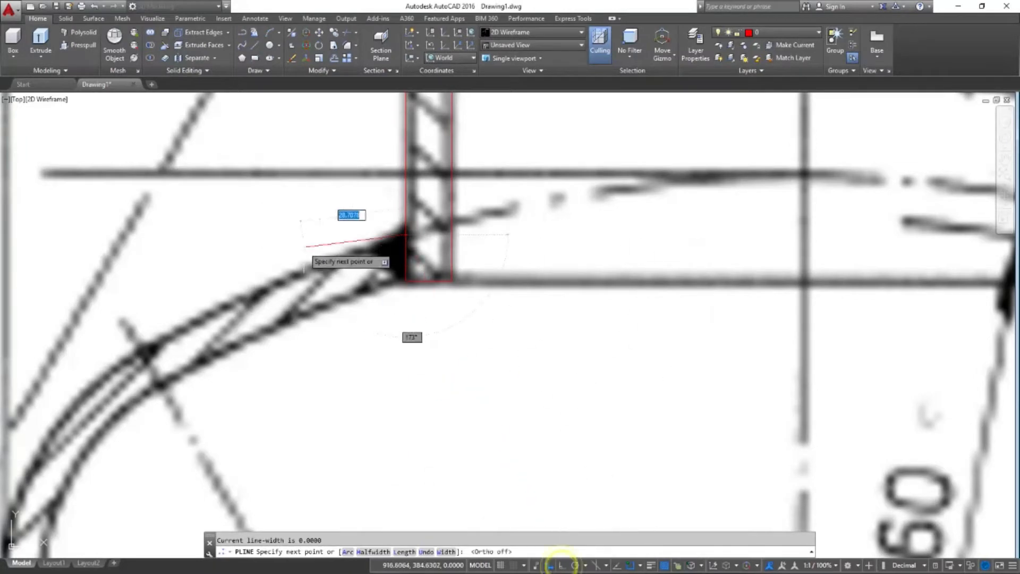
scroll(306, 246, down, 4)
scroll(215, 307, up, 4)
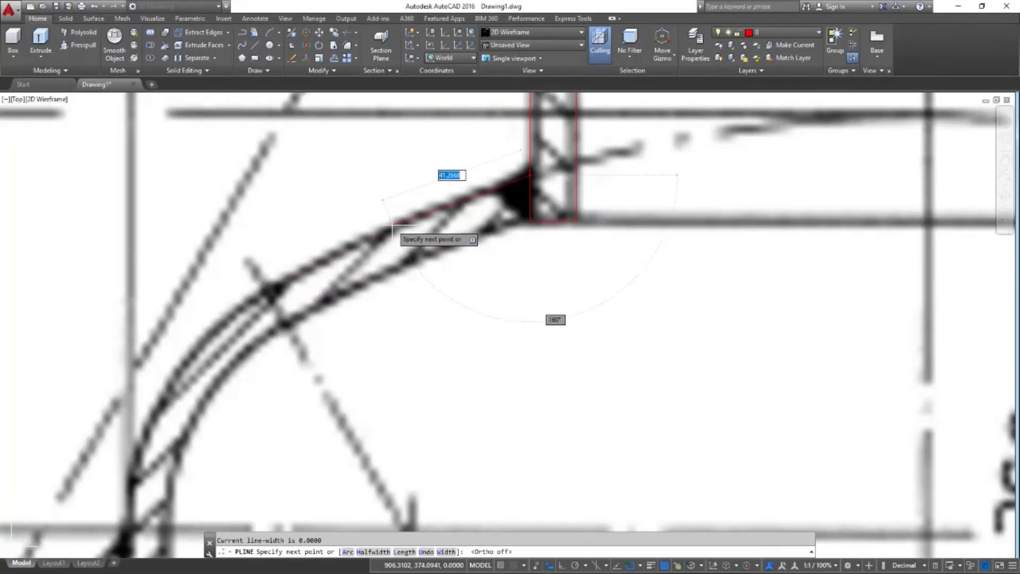
key(Return)
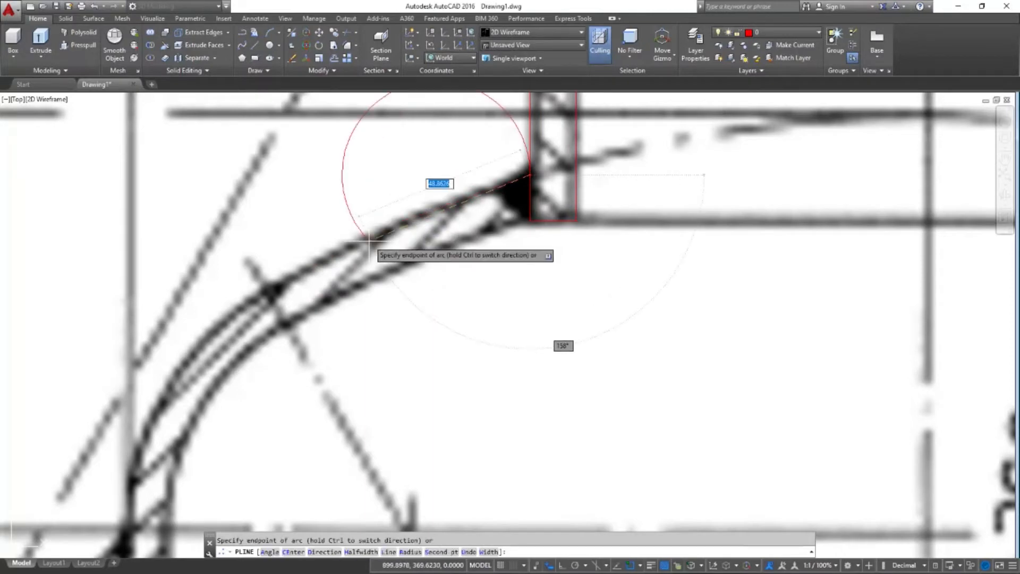
key(Return)
click(396, 221)
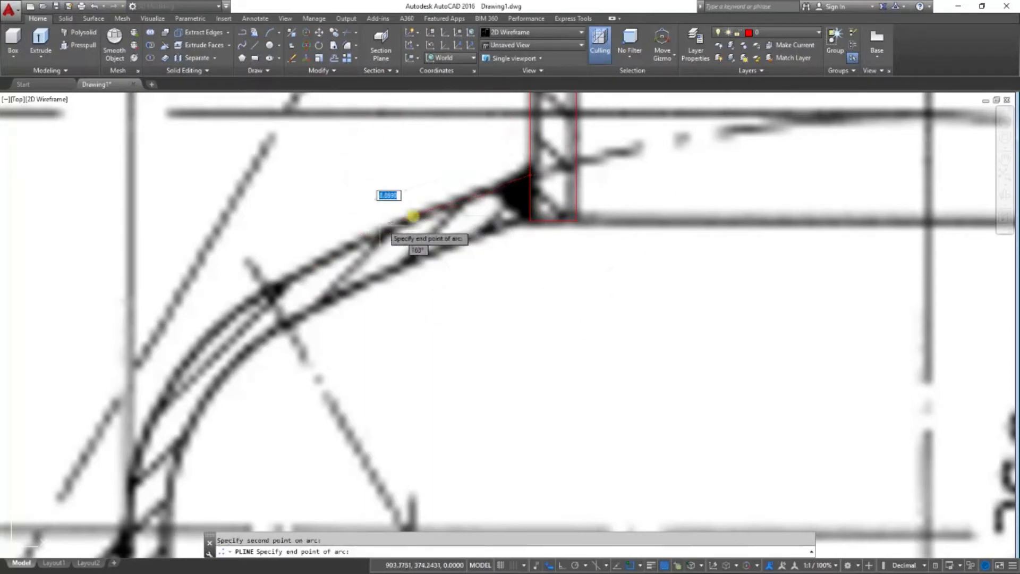
click(268, 291)
Add a second three-point arc along the head's outer knuckle down to the vertical shell wall
middle_drag(269, 291, 351, 165)
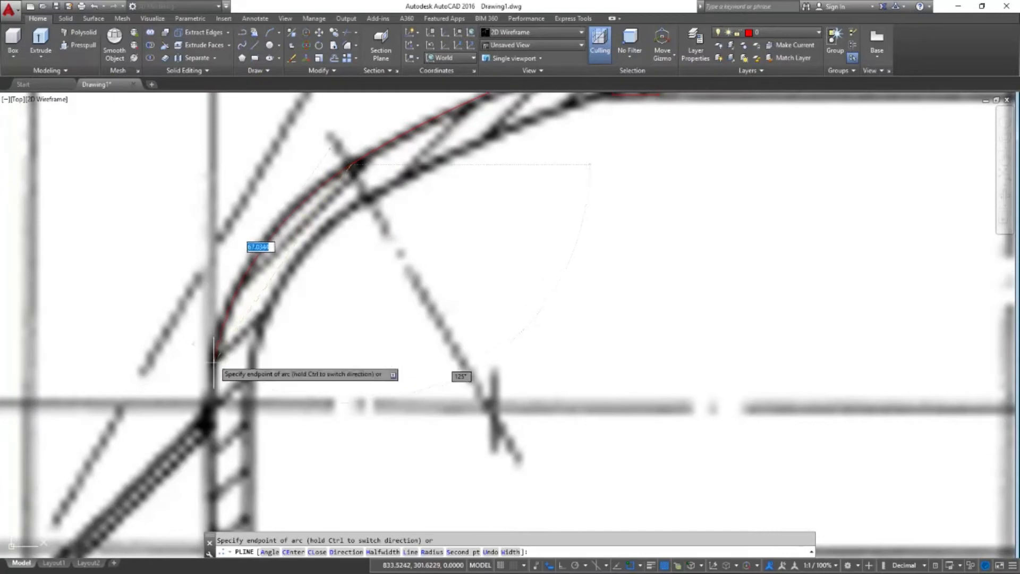
text(s)
key(Return)
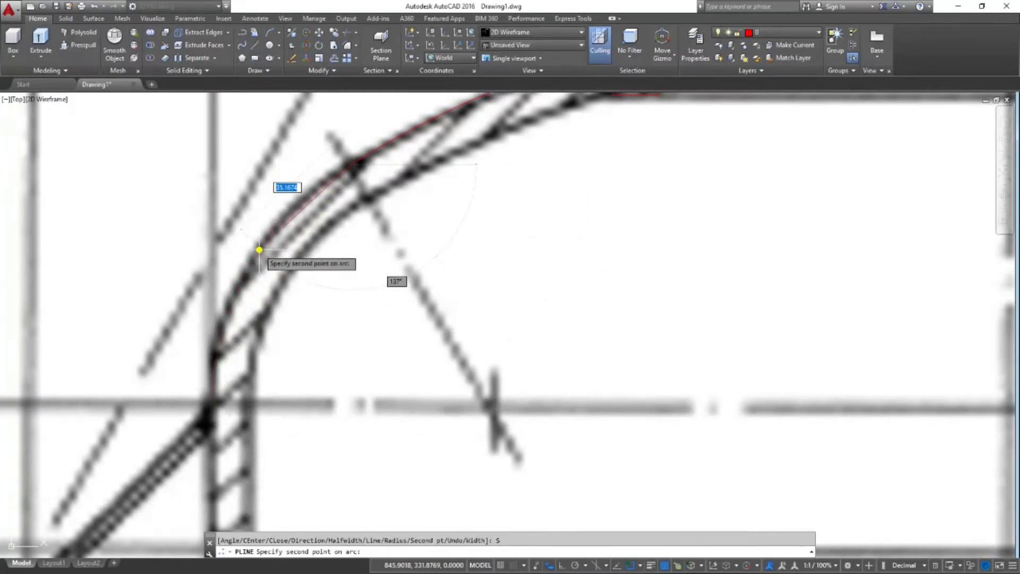
click(260, 250)
middle_drag(188, 375, 197, 292)
click(228, 269)
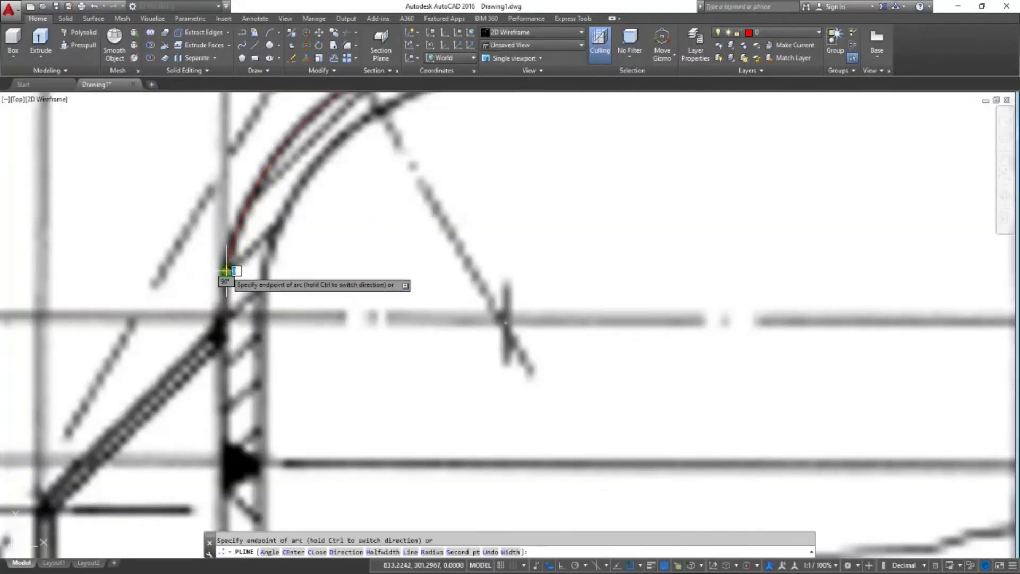
Switch the polyline to straight segments and trace the shell's outer wall about 433 units down to the cone, with Ortho on
text(L)
key(Return)
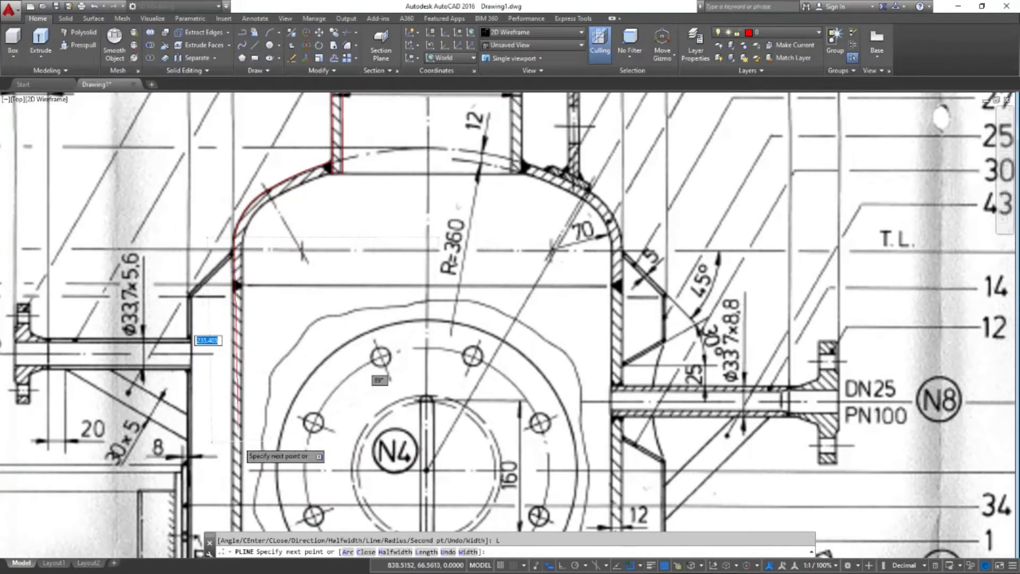
scroll(210, 332, down, 4)
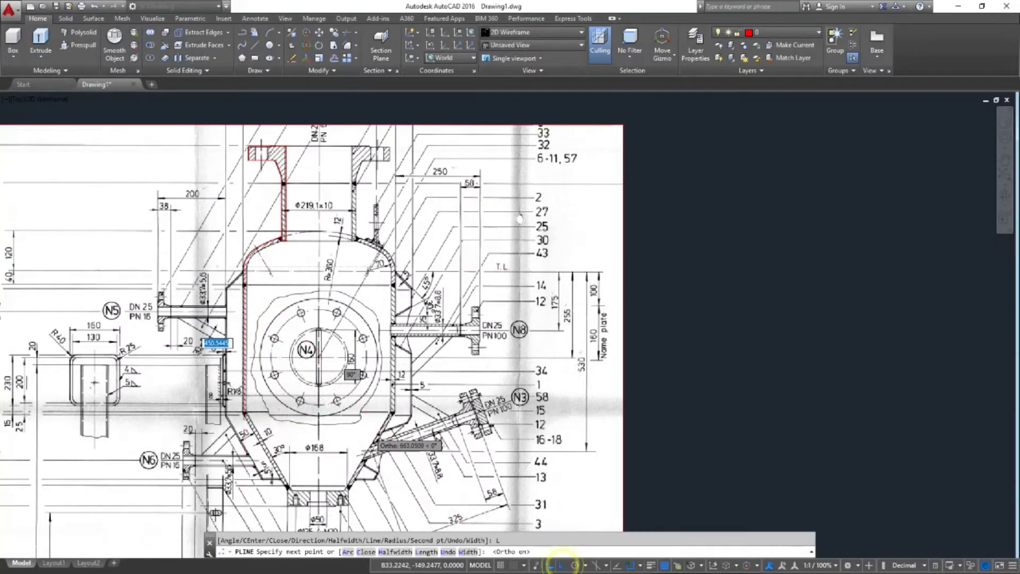
scroll(229, 411, up, 8)
key(F8)
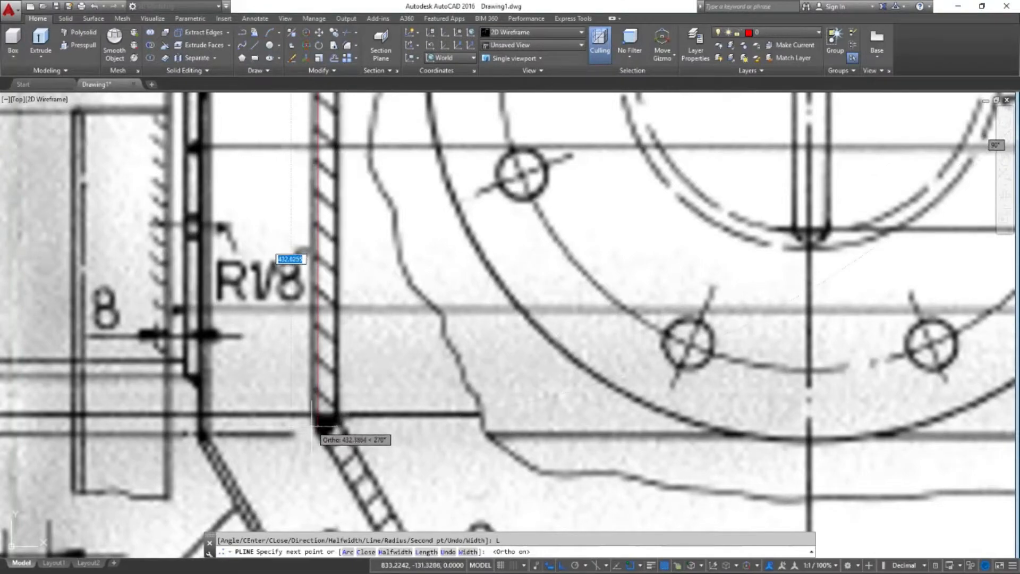
scroll(313, 425, down, 4)
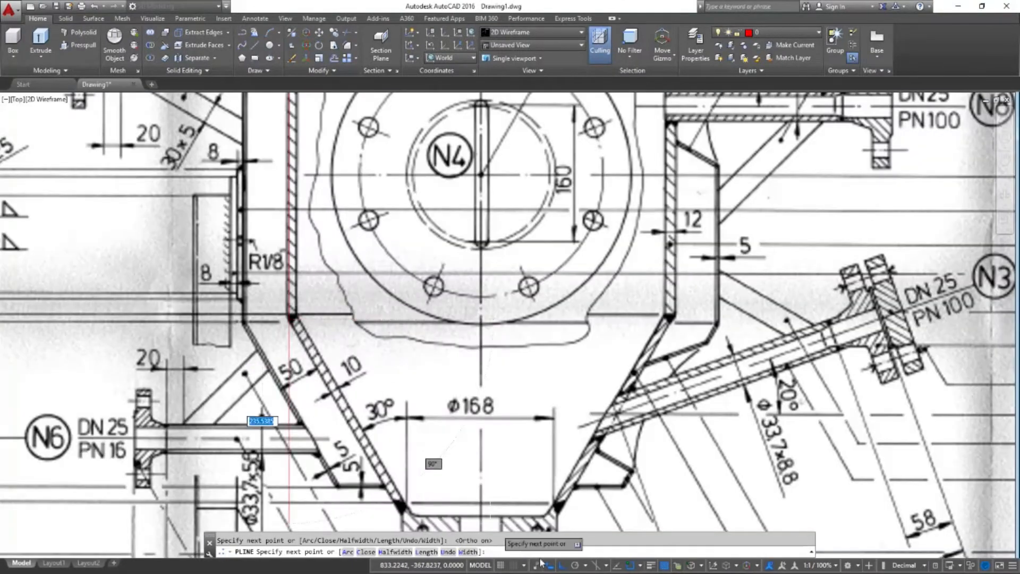
Continue the polyline along the cone's outer wall down to the bottom flange's upper outer corner, with Ortho off
scroll(328, 474, up, 2)
middle_drag(329, 475, 308, 414)
scroll(379, 434, up, 4)
middle_drag(379, 434, 329, 321)
scroll(437, 381, down, 4)
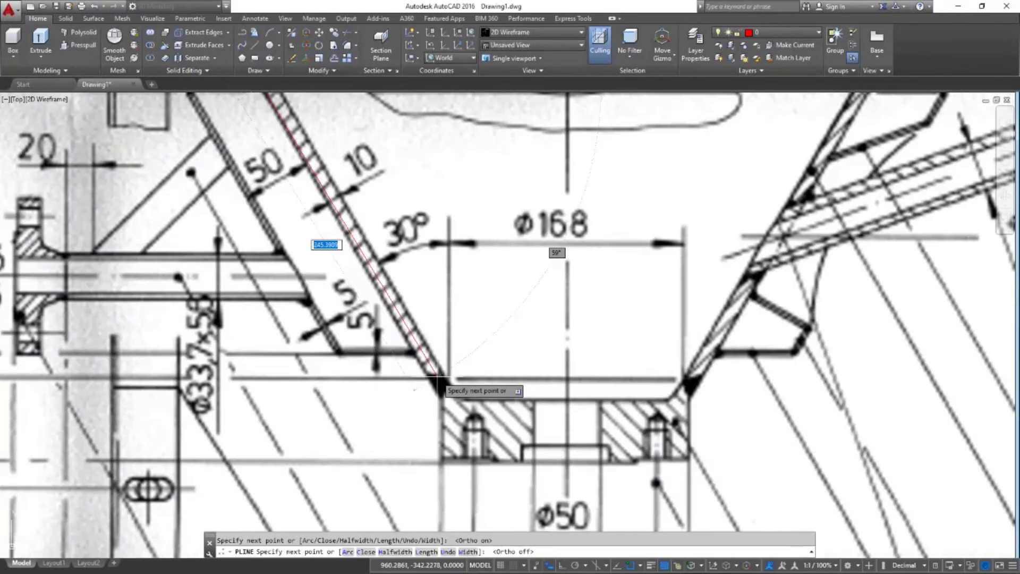
scroll(441, 398, up, 4)
click(449, 396)
scroll(448, 385, down, 4)
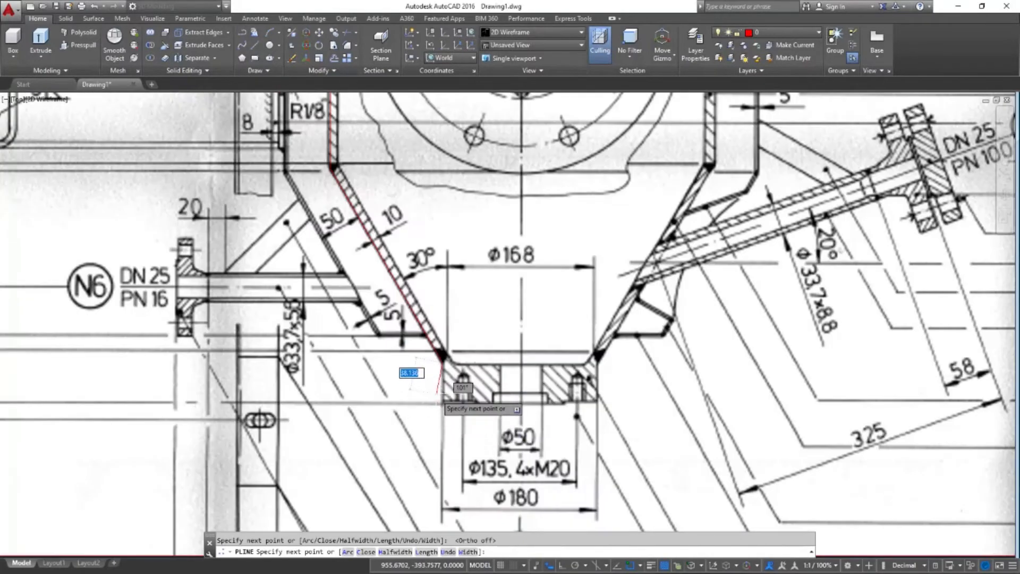
Trace the bottom flange's outer side and underside with Ortho on, and the short slanted edge onto its raised face with Ortho off
click(560, 565)
scroll(447, 414, up, 3)
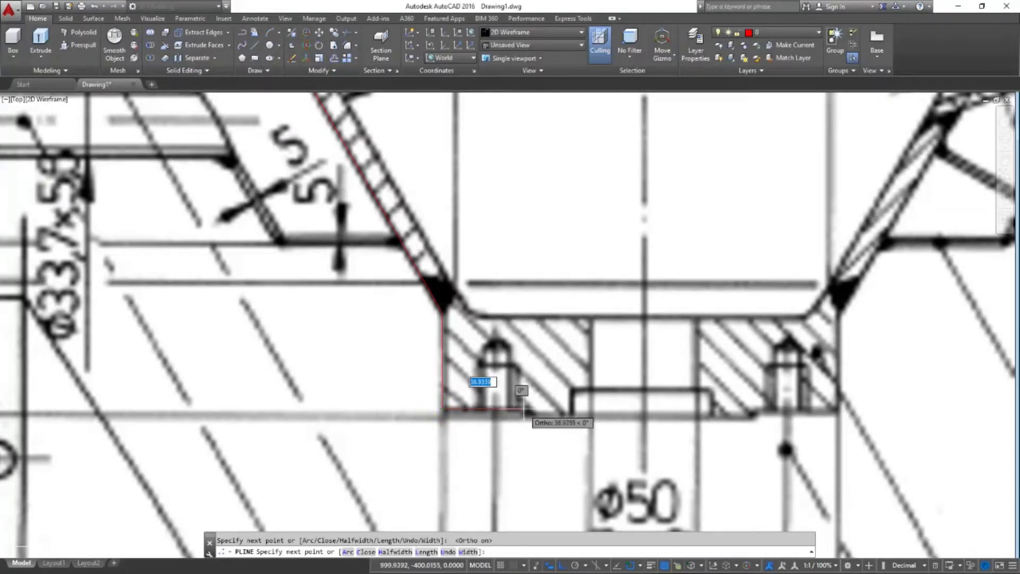
click(524, 408)
key(F8)
scroll(561, 446, up, 5)
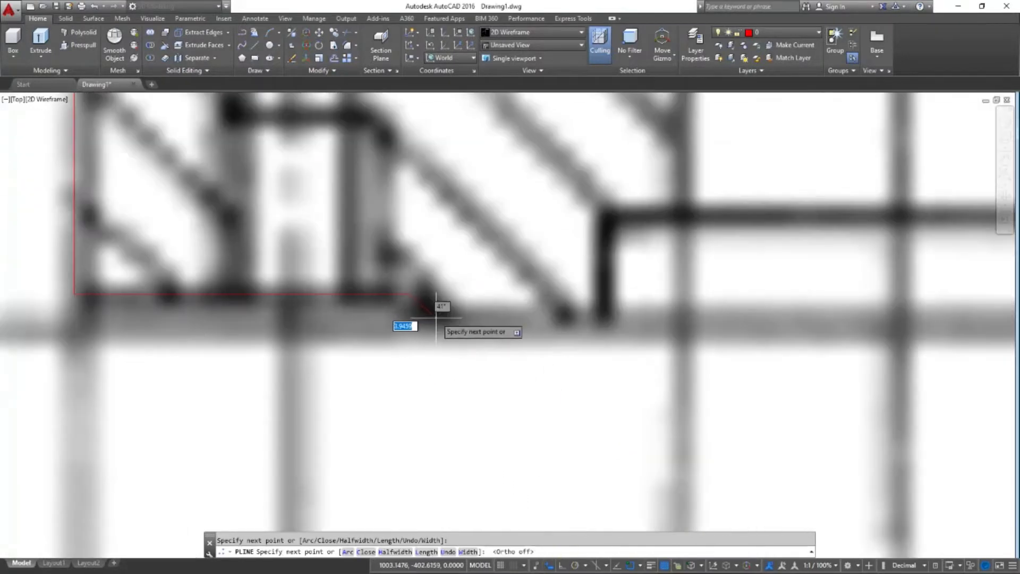
scroll(519, 386, down, 3)
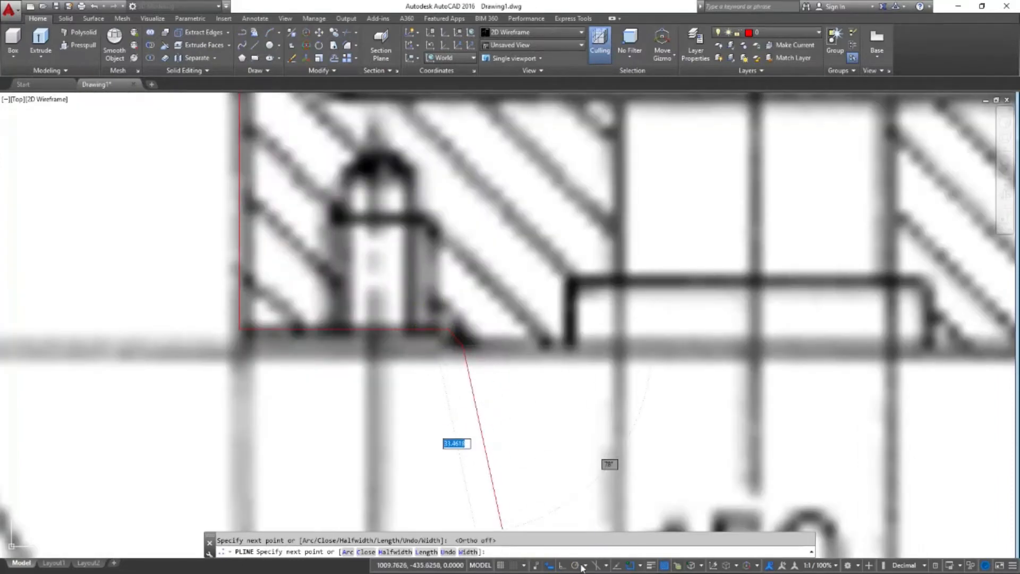
Trace the flange's raised face and the stepped recess up to the bore wall, with Ortho on
click(562, 567)
click(569, 283)
scroll(573, 283, down, 2)
click(588, 303)
scroll(582, 287, up, 3)
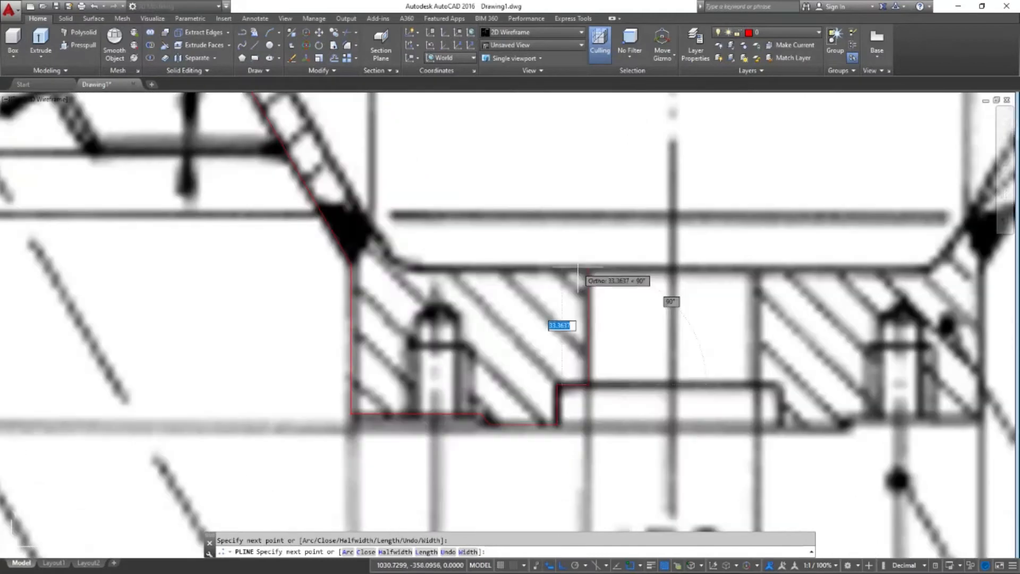
Trace the bore wall up about 33 units and the flange's upper face about 54 units towards the cone, and finish the polyline
click(588, 267)
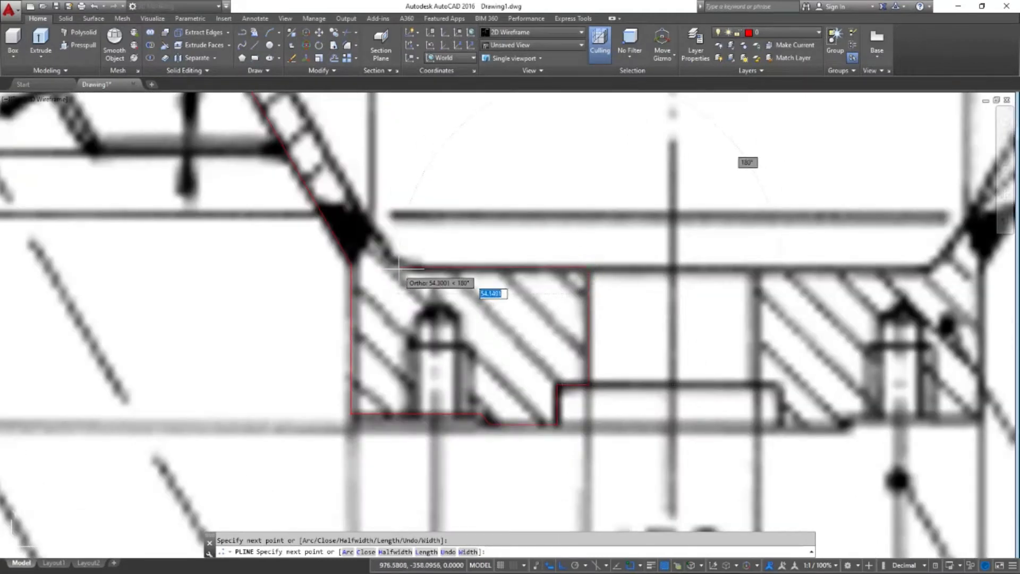
click(398, 267)
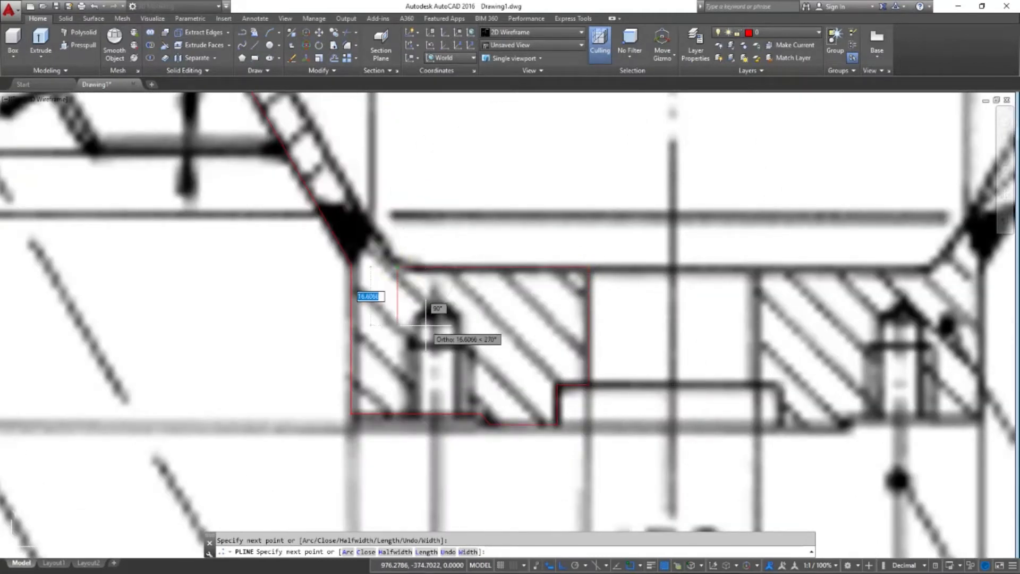
key(Return)
click(420, 267)
Measure the wall thickness of the vertical shell section from its traced outer line to its inner edge
scroll(409, 308, down, 6)
middle_drag(372, 212, 403, 333)
middle_drag(346, 296, 344, 353)
scroll(340, 255, down, 2)
middle_drag(340, 228, 342, 324)
scroll(329, 214, up, 4)
text(di)
key(Return)
click(325, 218)
scroll(340, 218, up, 2)
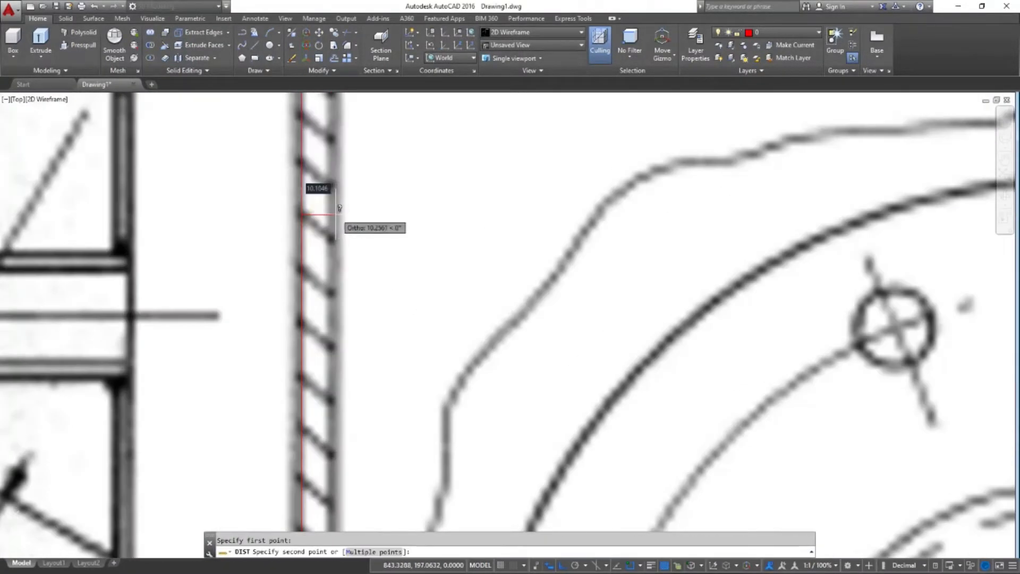
key(Escape)
Offset the traced head, shell and cone outline inward by 9 units
scroll(350, 234, down, 11)
text(o)
key(Return)
text(9)
key(Return)
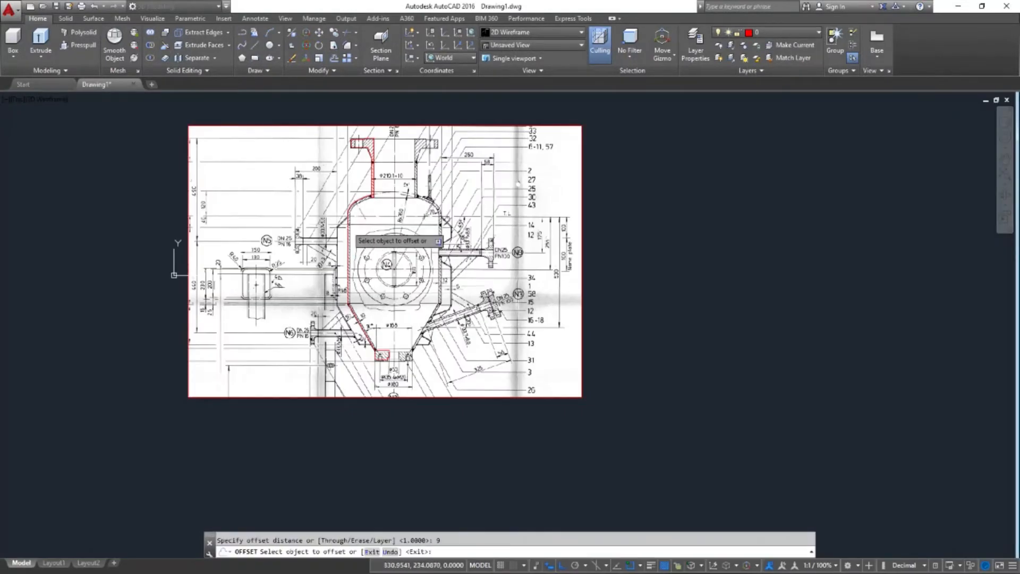
scroll(347, 228, up, 6)
click(358, 171)
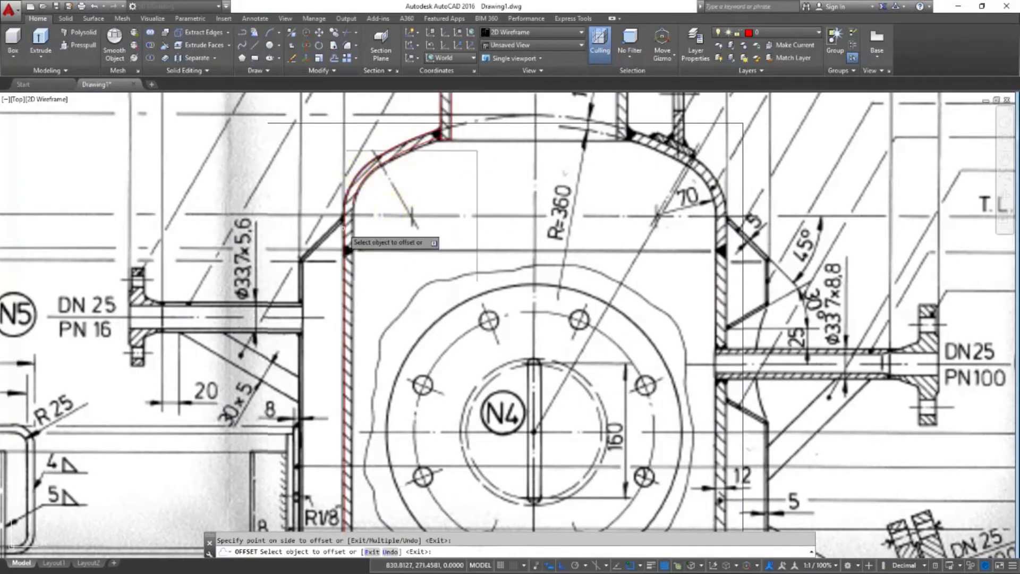
scroll(396, 242, up, 5)
scroll(341, 425, down, 8)
scroll(335, 433, up, 2)
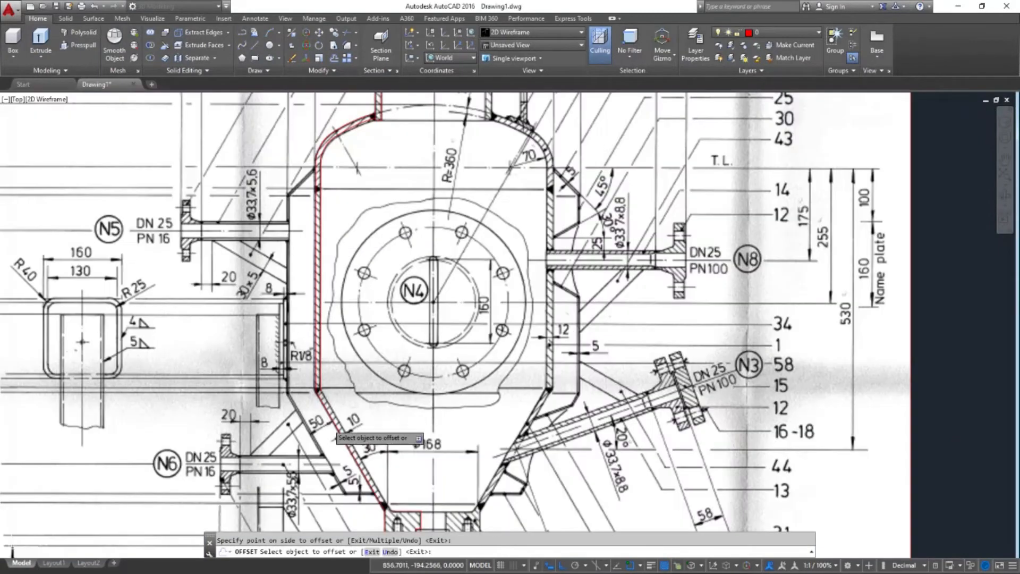
scroll(327, 420, up, 4)
key(Escape)
Start a multiple fillet with the current radius and join the flange's upper edge to the cone's inner line
text(f)
key(Return)
scroll(298, 314, down, 1)
text(r)
key(Return)
key(Return)
text(m)
key(Return)
middle_drag(349, 373, 303, 253)
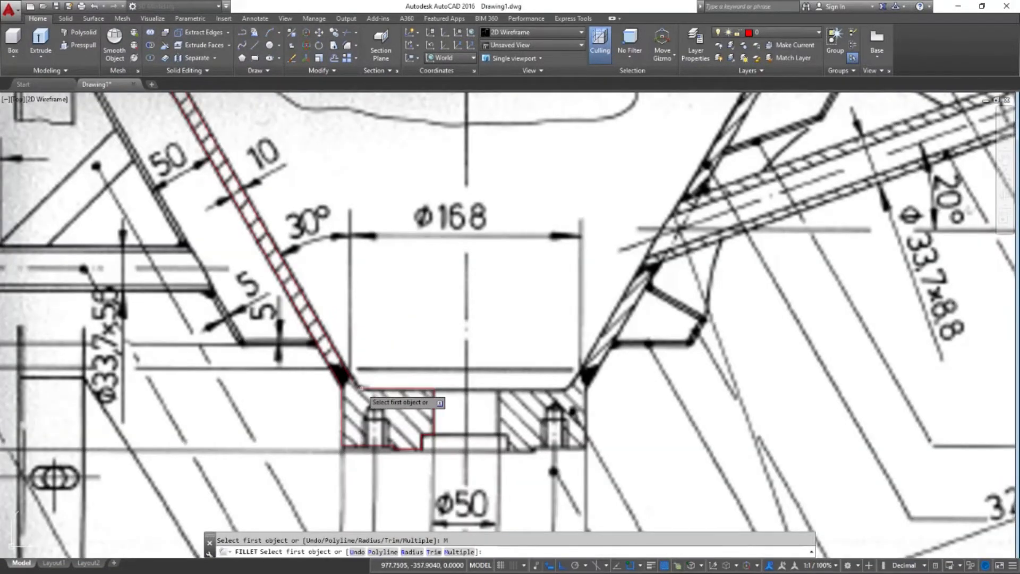
click(362, 388)
click(346, 371)
Fillet the inner cone line to the inner shell line, and the inner shell line to the head's knuckle arc
scroll(344, 369, down, 5)
scroll(294, 275, up, 5)
click(274, 282)
click(280, 295)
scroll(280, 297, down, 4)
middle_drag(289, 125, 299, 332)
scroll(298, 232, up, 6)
click(282, 295)
click(279, 336)
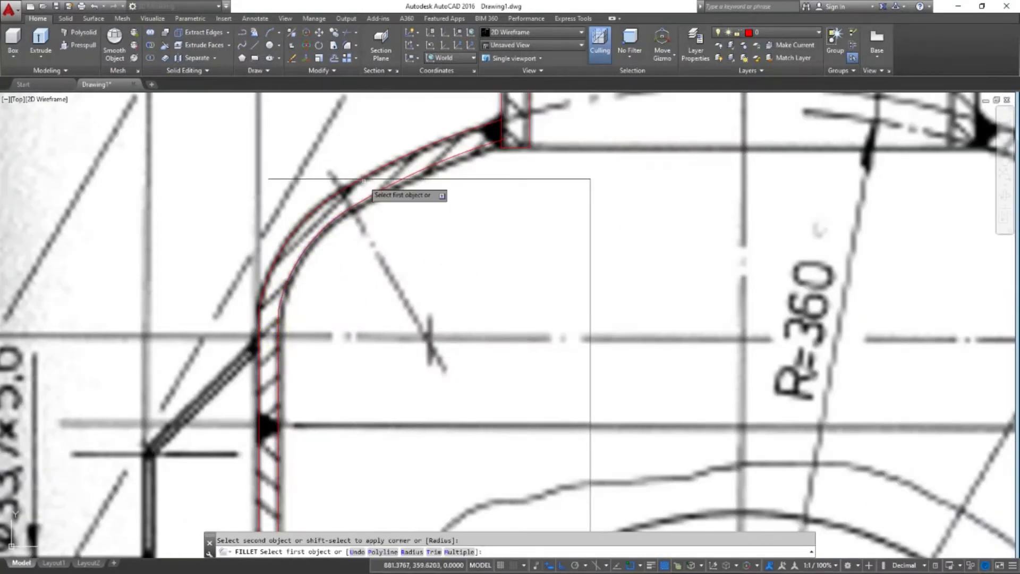
Fillet the head's inner crown arc to its inner knuckle arc
scroll(364, 182, up, 4)
click(362, 226)
click(302, 261)
scroll(338, 281, down, 4)
scroll(461, 200, up, 4)
key(Escape)
Trim the excess line where the head's inner arc meets the nozzle wall
scroll(495, 215, down, 2)
text(tr)
key(Return)
key(Return)
click(486, 218)
scroll(486, 199, down, 6)
key(Escape)
scroll(484, 196, down, 2)
middle_drag(472, 283, 435, 227)
scroll(350, 330, up, 5)
scroll(351, 331, down, 5)
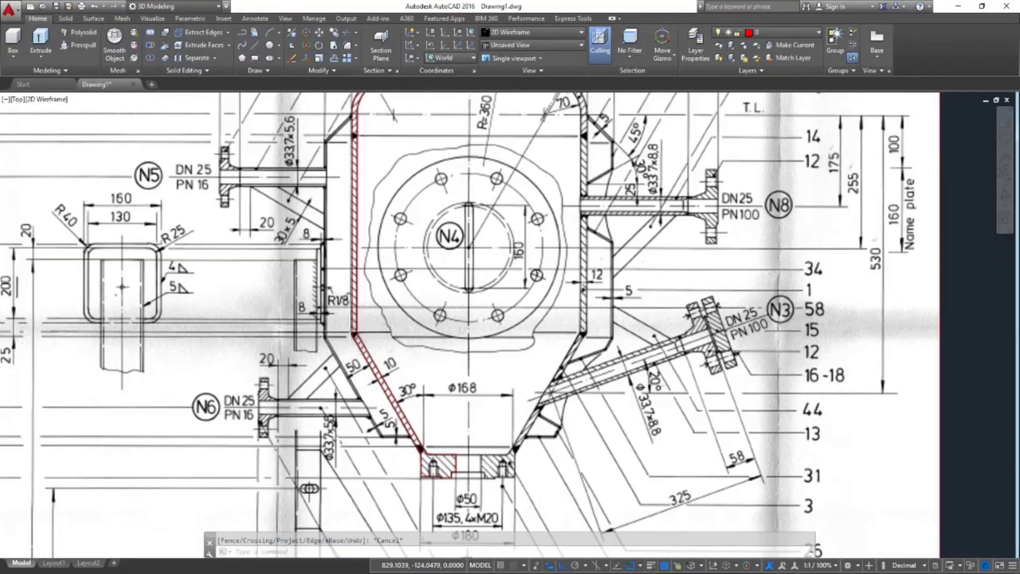
middle_drag(461, 407, 410, 319)
middle_drag(562, 236, 563, 294)
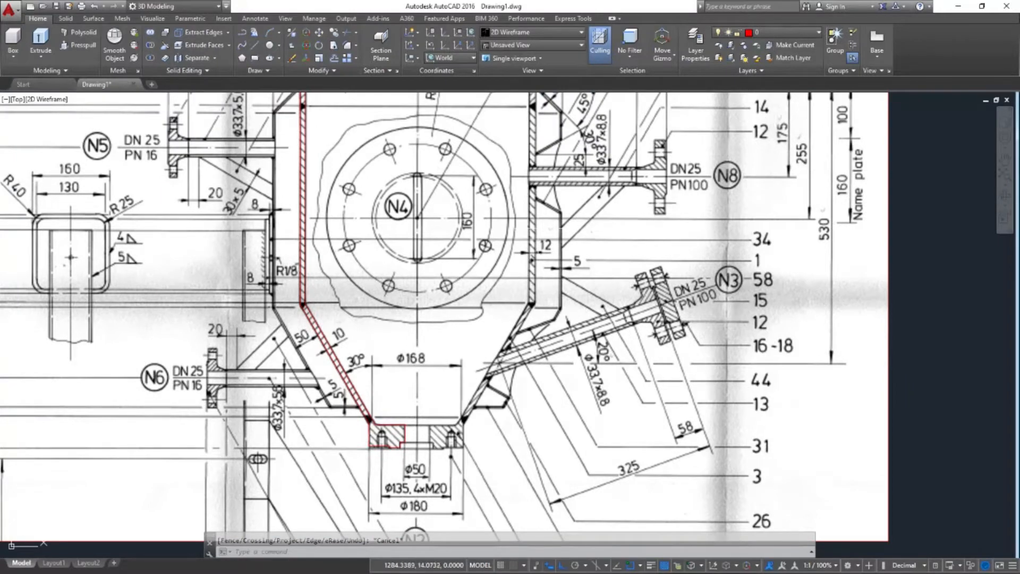
middle_drag(563, 294, 585, 401)
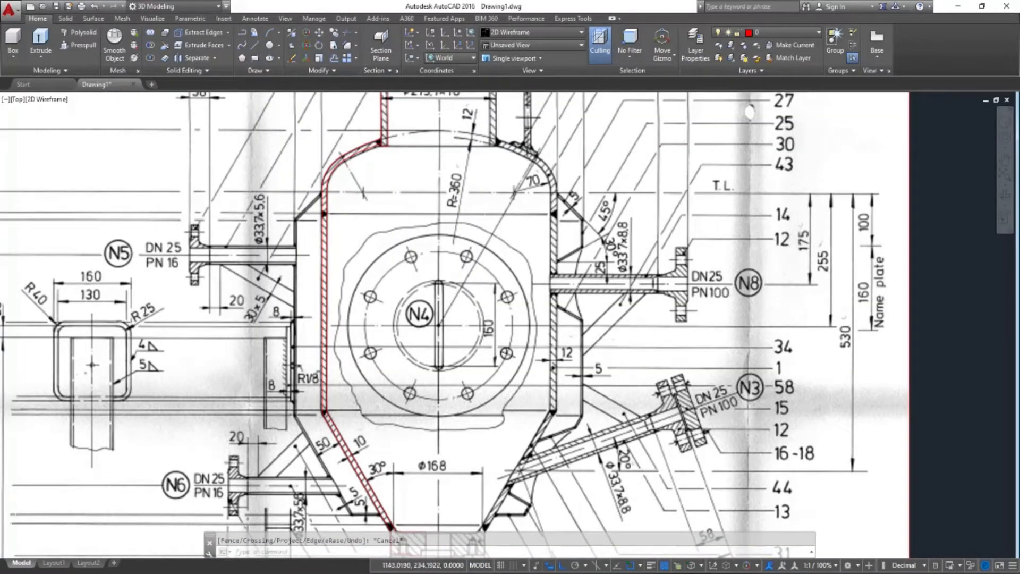
middle_drag(507, 353, 527, 235)
Fillet the outer corner between the vertical shell wall and the cone with a radius of 3
scroll(335, 298, up, 8)
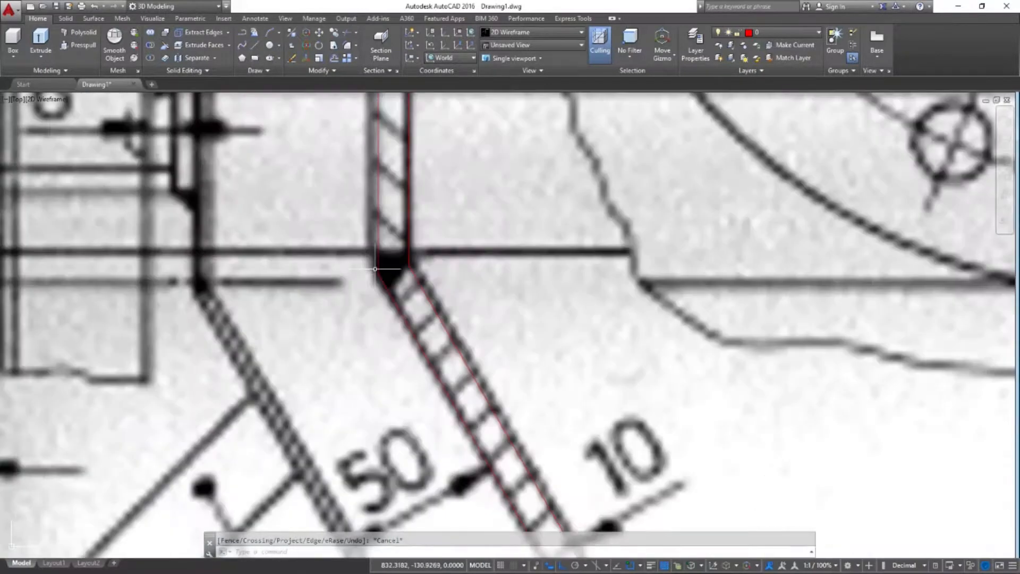
middle_drag(374, 271, 303, 297)
scroll(303, 297, up, 3)
scroll(304, 297, down, 2)
text(f)
key(Return)
text(r)
key(Return)
text(3)
key(Return)
click(304, 292)
click(316, 333)
Repeat the fillet at the outer shell-to-cone corner with a radius of 1
key(Return)
text(r)
key(Return)
text(1)
key(Return)
click(305, 291)
Create a boundary polyline from the enclosed head, shell, cone and bottom flange section
scroll(319, 332, down, 6)
middle_drag(349, 153, 359, 231)
scroll(359, 232, up, 7)
scroll(375, 288, down, 5)
middle_drag(389, 338, 323, 194)
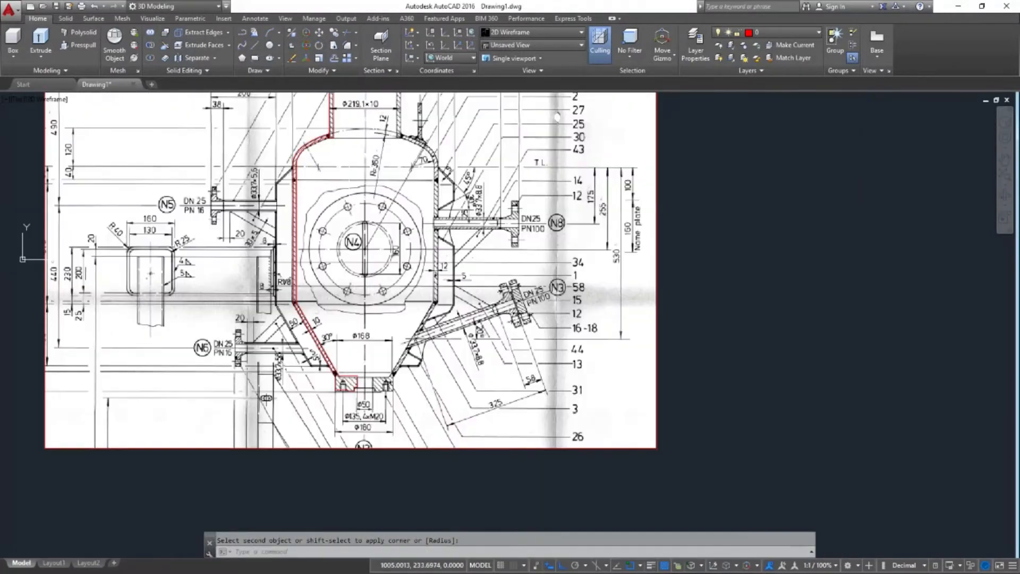
text(bo)
key(Return)
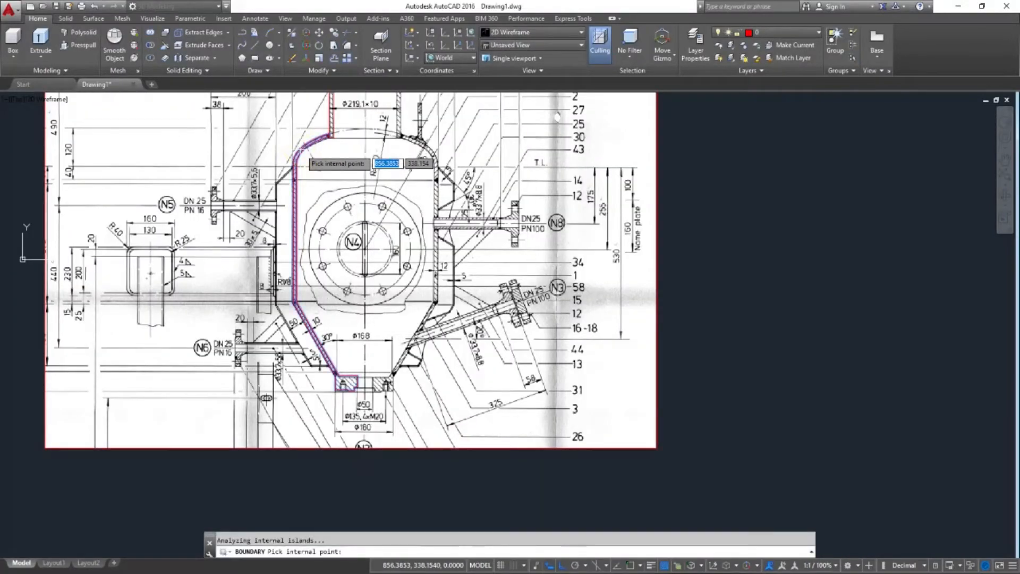
key(Return)
click(295, 167)
key(Escape)
Start a polyline on the shell's outer wall at the tangent line and trace the jacket's slanted upper edge, with Ortho off
scroll(305, 141, up, 6)
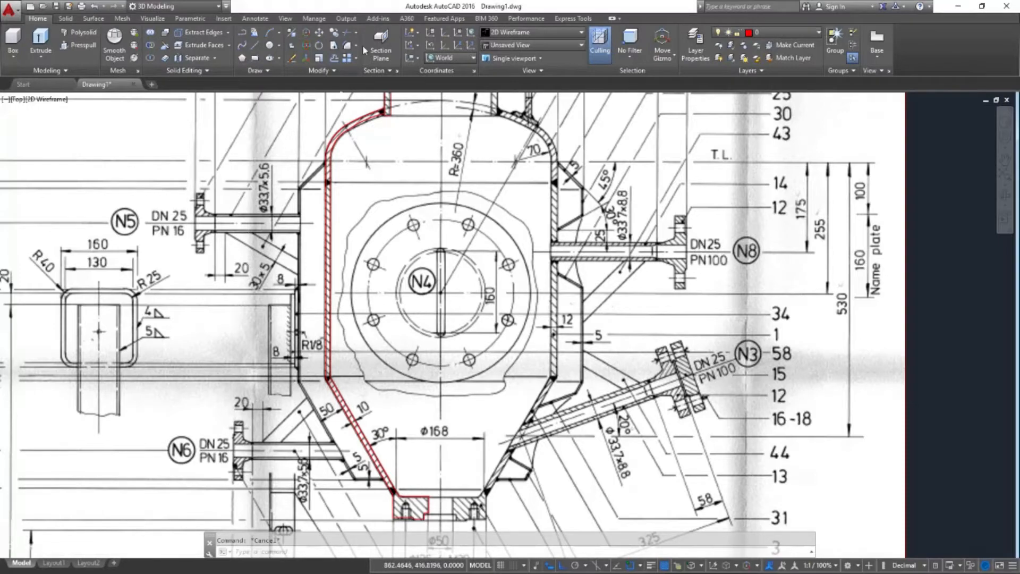
scroll(307, 169, up, 8)
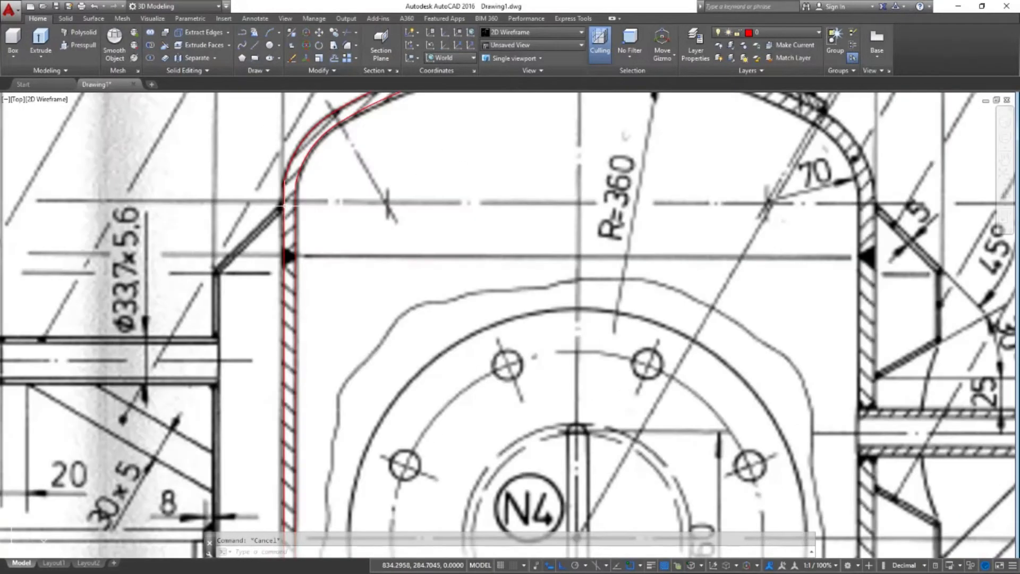
text(pl)
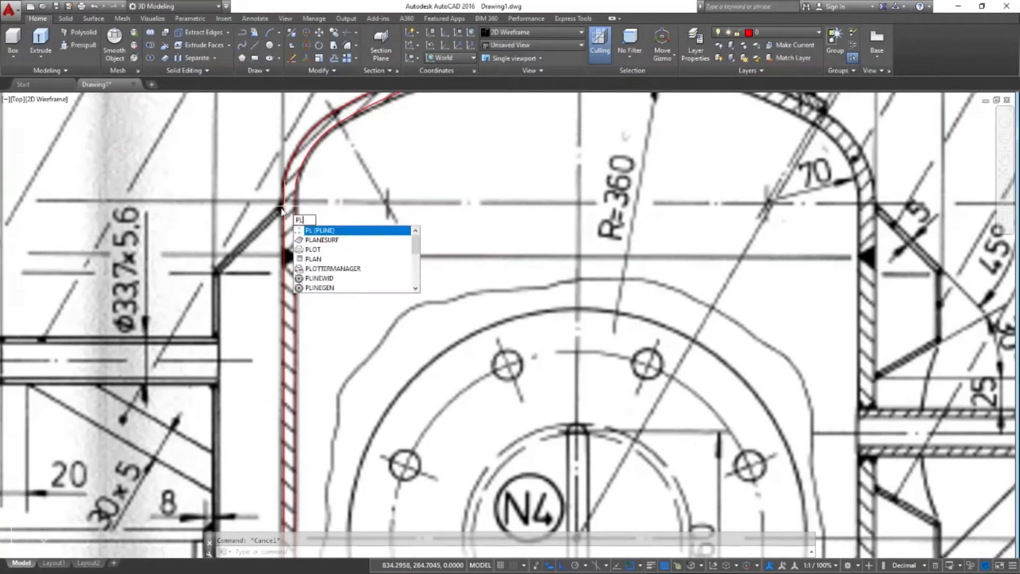
key(Return)
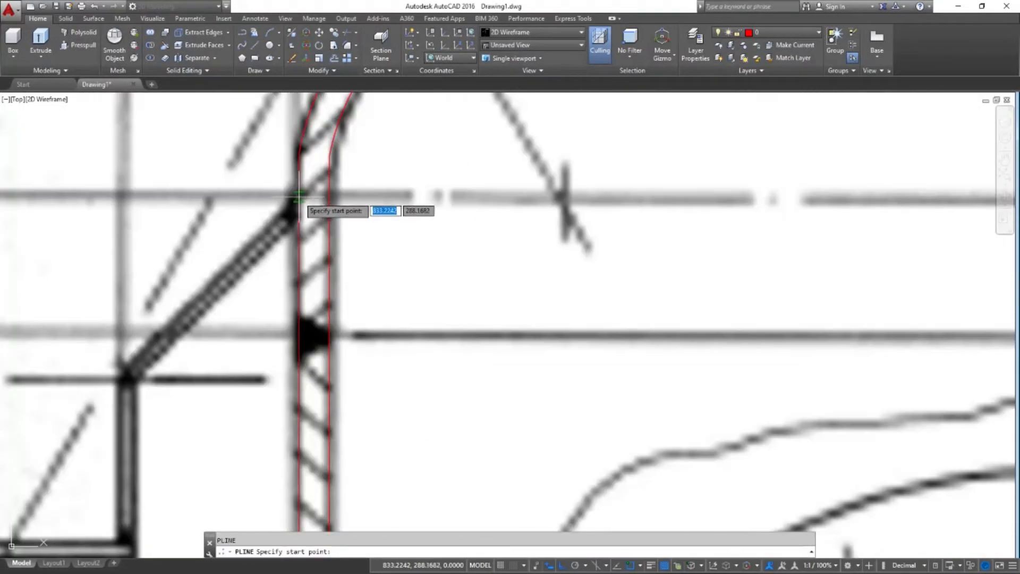
click(296, 196)
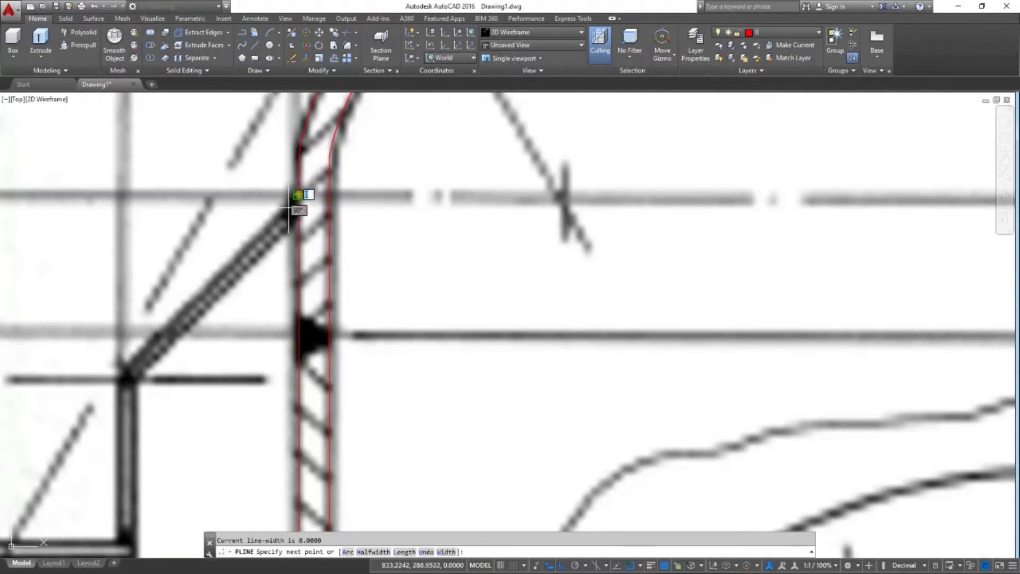
click(562, 565)
scroll(210, 298, down, 2)
scroll(150, 349, up, 4)
click(151, 348)
scroll(151, 348, down, 3)
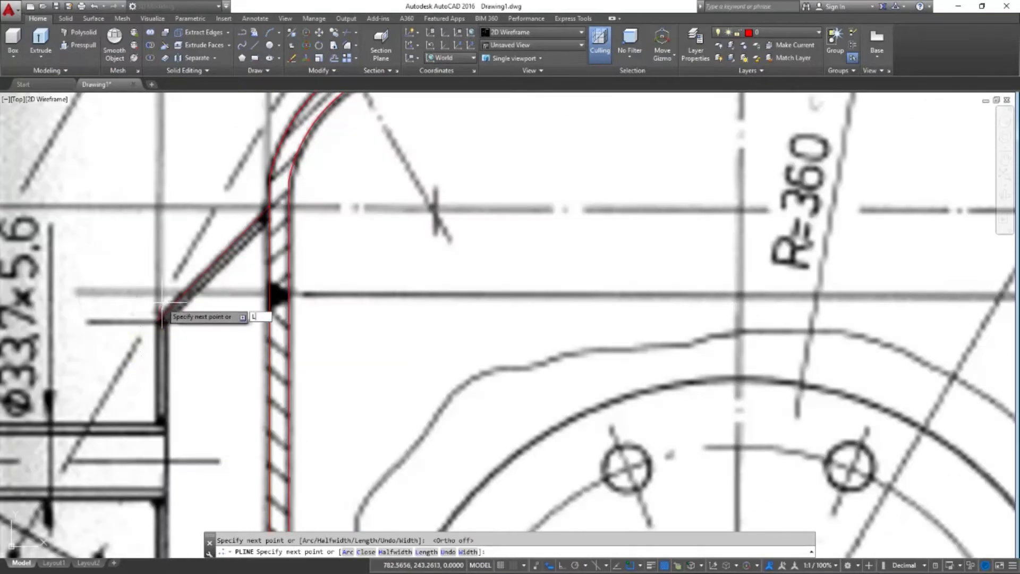
Try to trace the jacket's vertical wall as an approximately 371-unit segment using the polyline's Length option, with Ortho on
text(l)
key(Return)
scroll(181, 276, down, 1)
click(562, 565)
scroll(178, 305, down, 3)
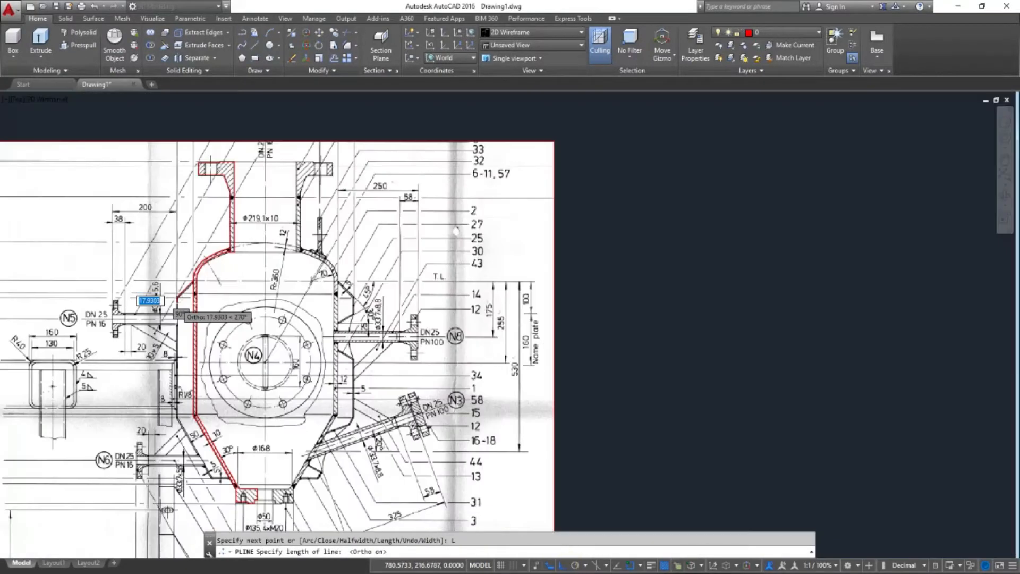
scroll(168, 347, up, 4)
scroll(167, 345, down, 2)
scroll(176, 291, up, 2)
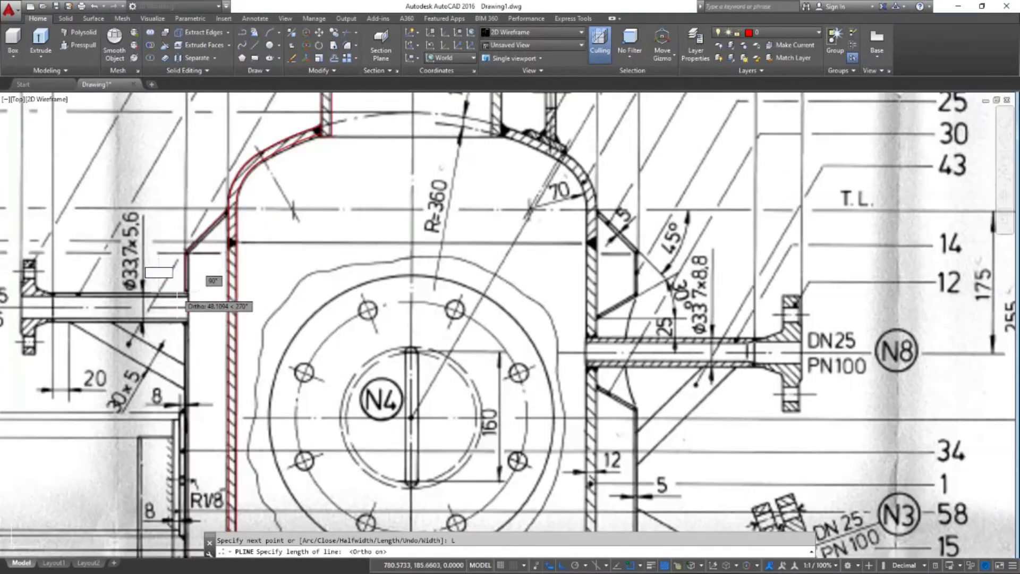
scroll(180, 375, down, 5)
scroll(181, 394, up, 5)
scroll(186, 439, up, 8)
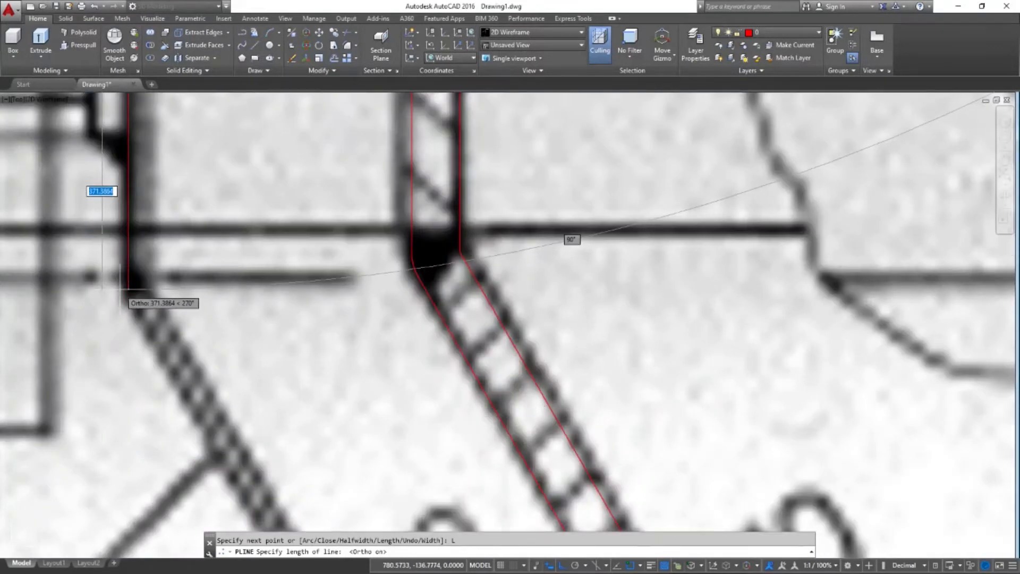
click(126, 291)
scroll(127, 291, down, 7)
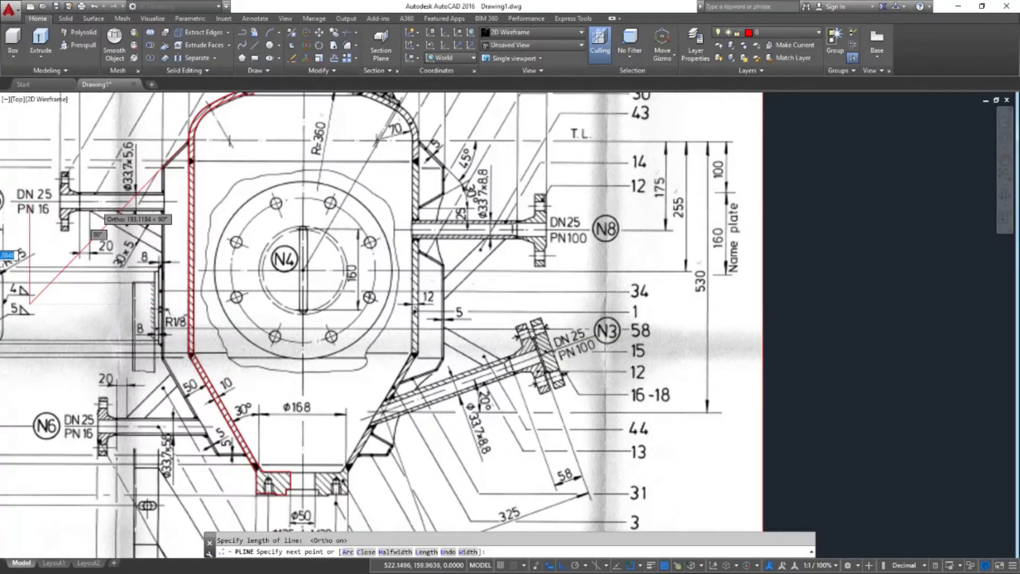
key(ctrl+z)
Trace the jacket's vertical outer wall with Ortho on, and its sloped wall down to the lower corner with Ortho off
scroll(156, 356, up, 4)
scroll(177, 355, up, 4)
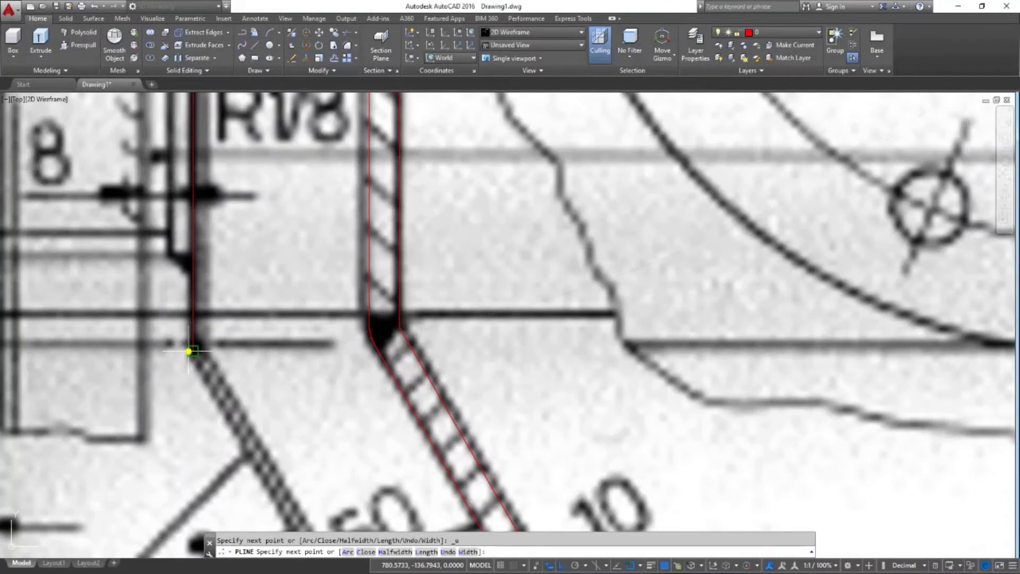
scroll(189, 351, down, 6)
scroll(229, 420, up, 3)
click(562, 565)
scroll(255, 452, up, 4)
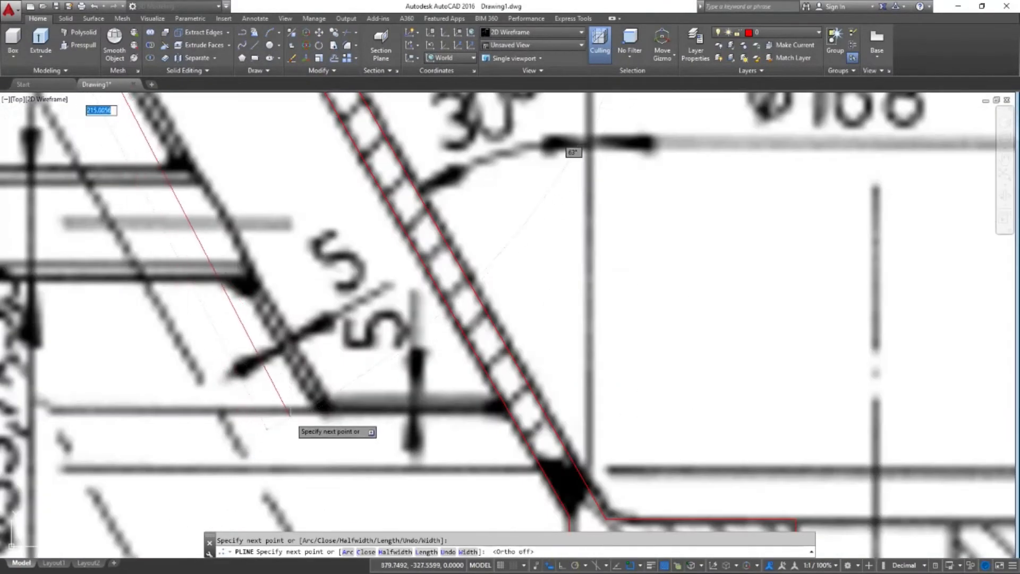
click(319, 410)
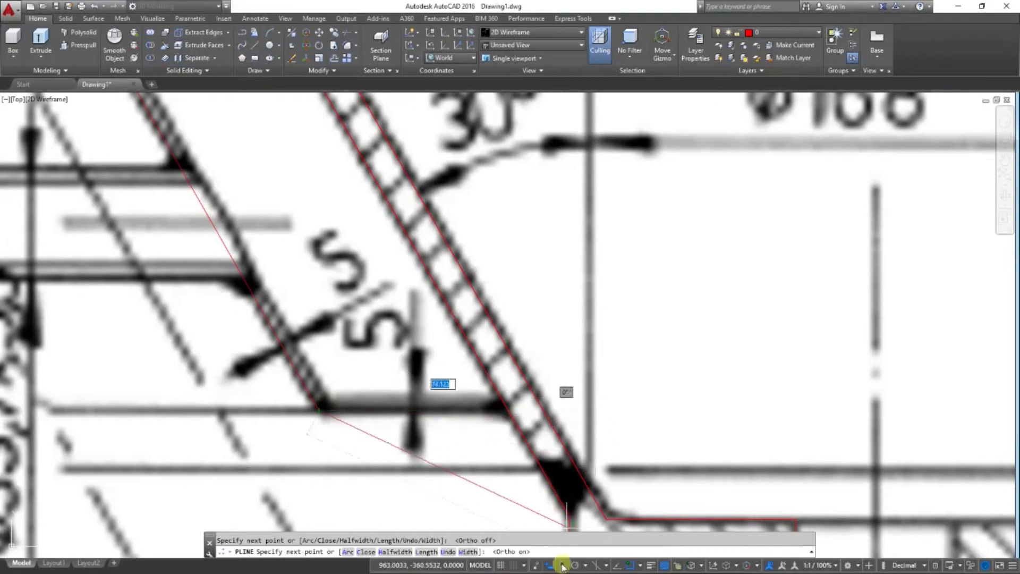
Trace the jacket's horizontal bottom edge across to the cone with Ortho on, and trim the part past the cone's outer wall
scroll(508, 405, up, 4)
key(Return)
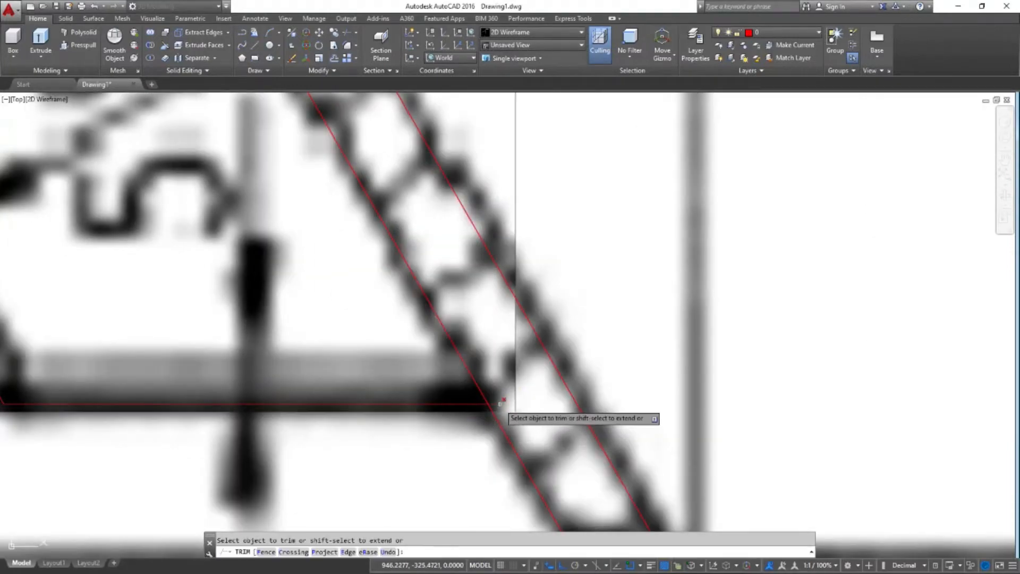
scroll(513, 420, down, 10)
key(Escape)
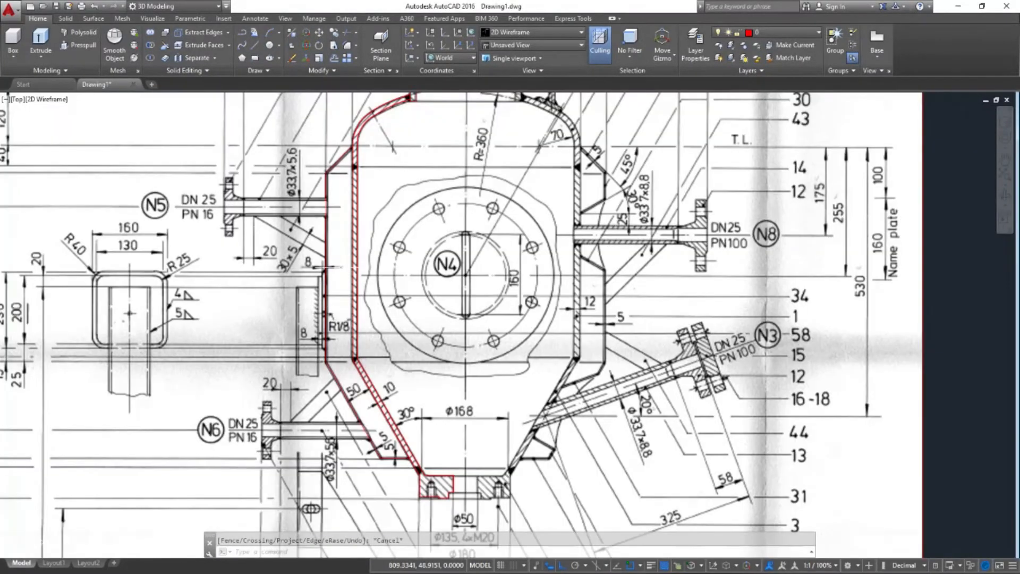
Create a boundary polyline from the enclosed jacket area between the jacket's outer wall and the shell and cone
text(bo)
key(Return)
key(Return)
click(339, 232)
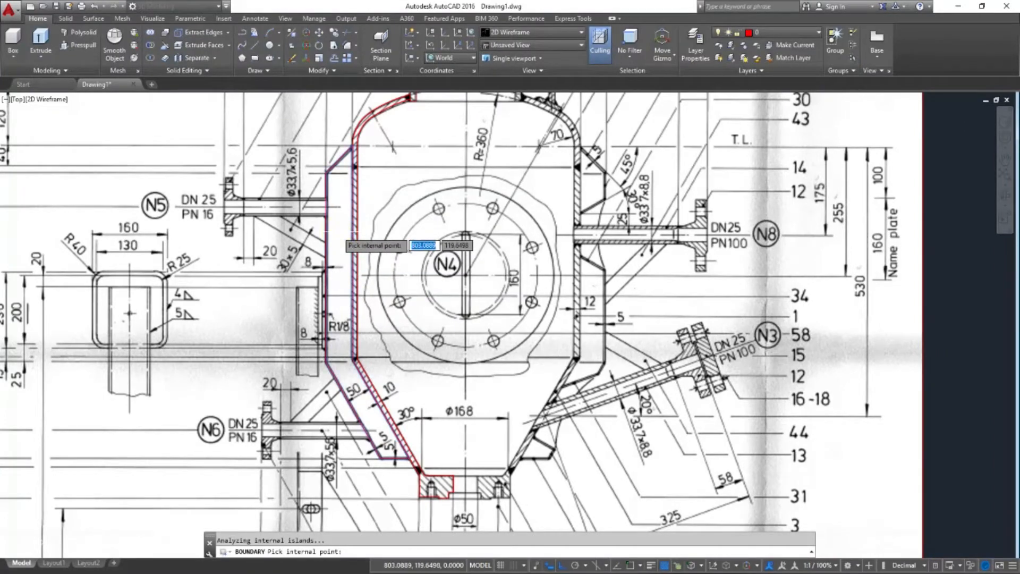
key(Return)
click(338, 159)
key(Escape)
key(Escape)
Start a polyline on the jacket wall and trace nozzle N5's upper pipe edge for about 161 units to its flange neck
scroll(234, 213, up, 5)
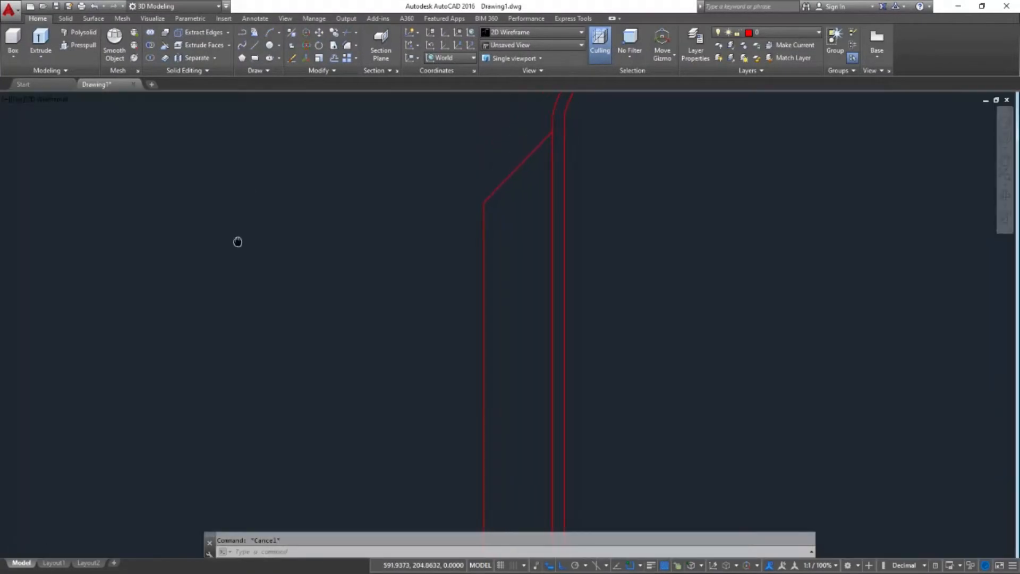
text(pl)
key(Return)
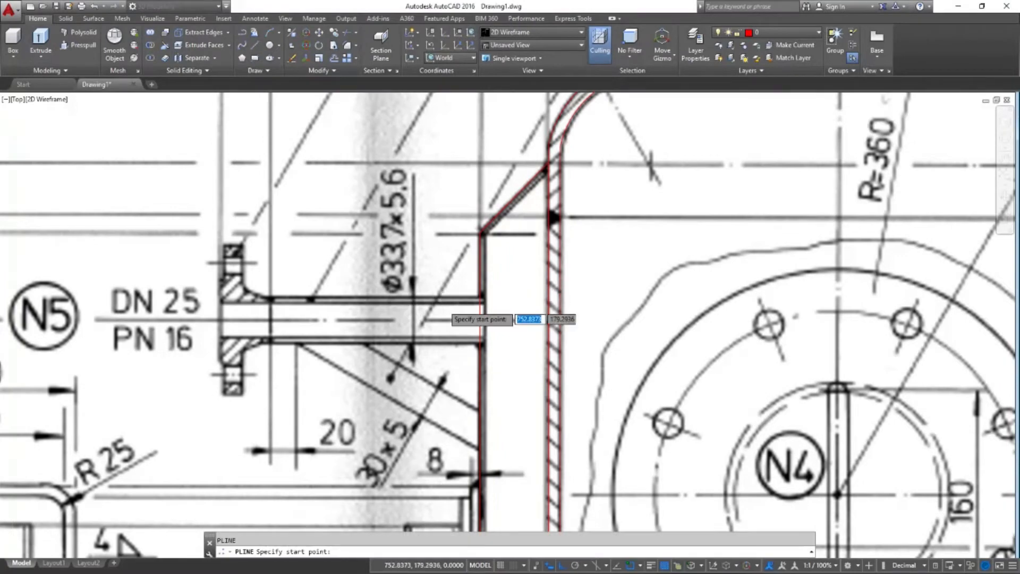
scroll(448, 311, up, 6)
click(584, 264)
scroll(404, 282, down, 5)
scroll(340, 273, up, 5)
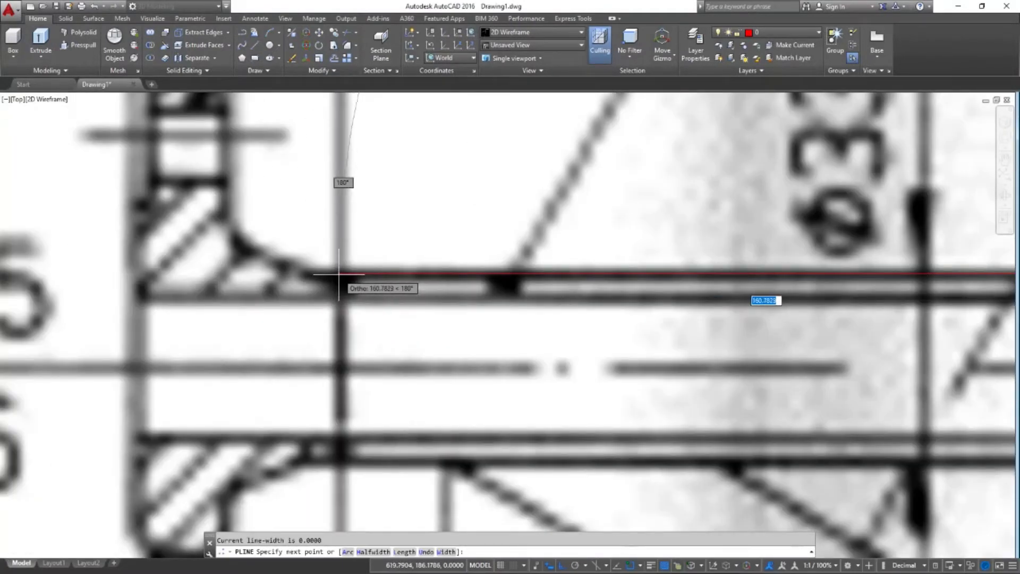
click(339, 275)
Trace nozzle N5's sloped neck with Ortho off, and the flange's back and outer rim with Ortho on
key(F8)
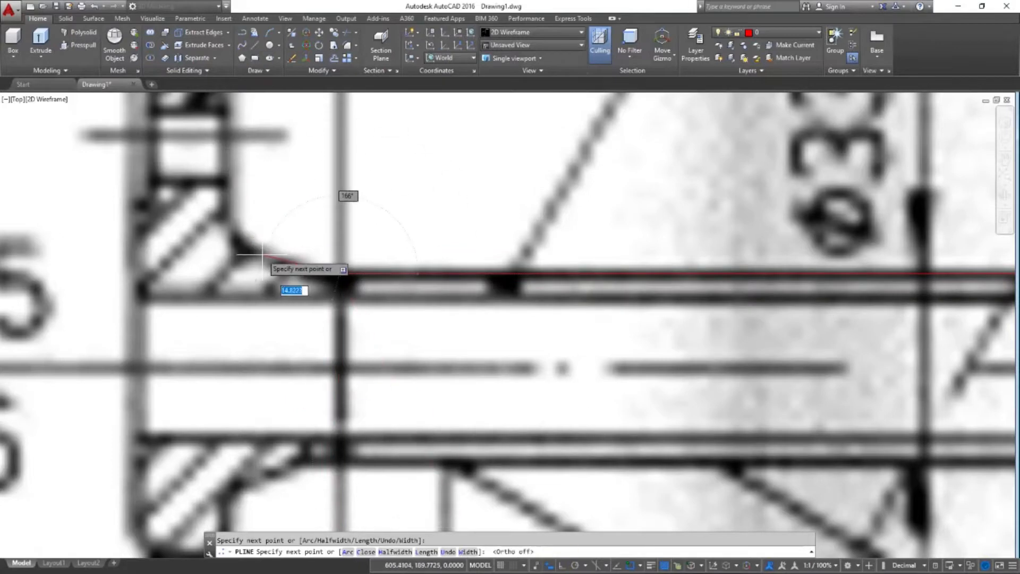
click(226, 249)
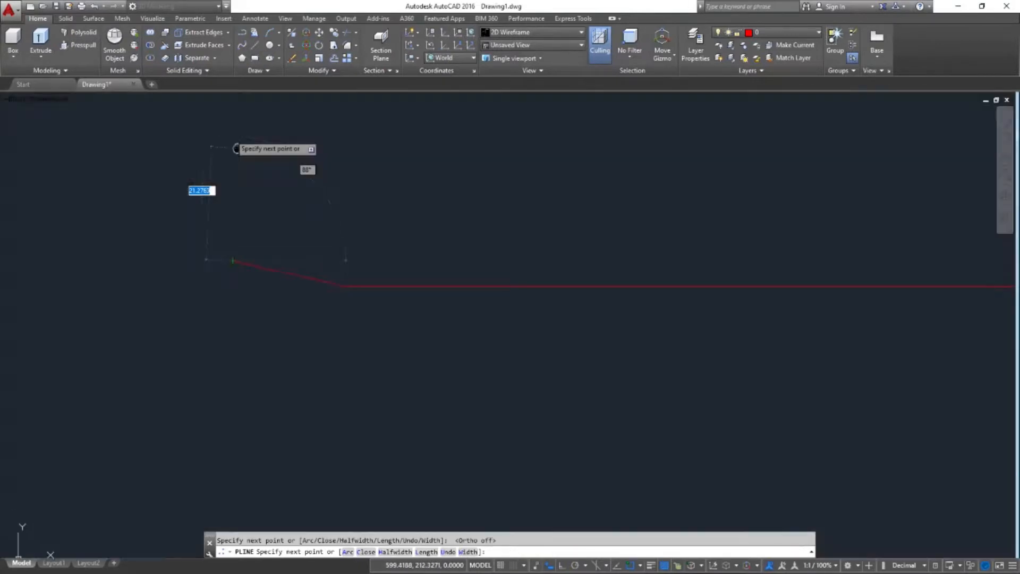
middle_drag(468, 452, 489, 529)
click(562, 567)
click(246, 139)
click(171, 140)
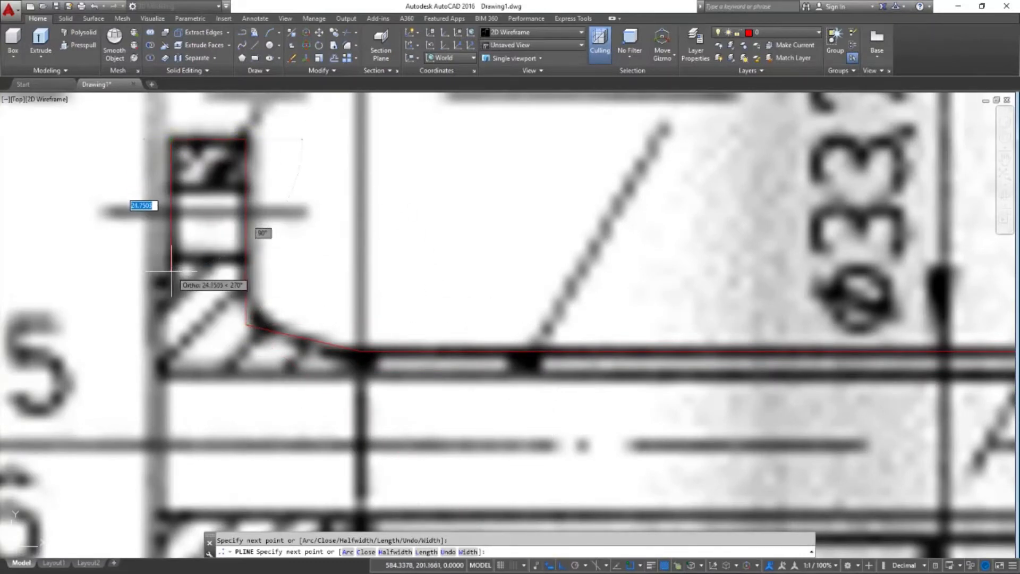
Trace N5's flange face with its raised-face step, and the bore line back to the jacket wall, and finish the polyline
click(154, 277)
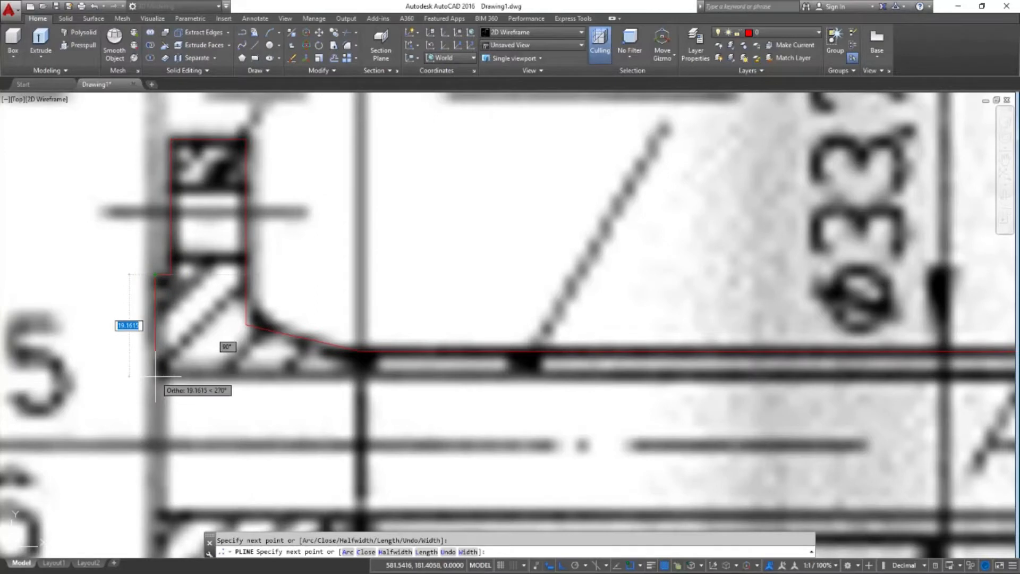
scroll(165, 374, down, 2)
click(163, 376)
scroll(835, 396, up, 2)
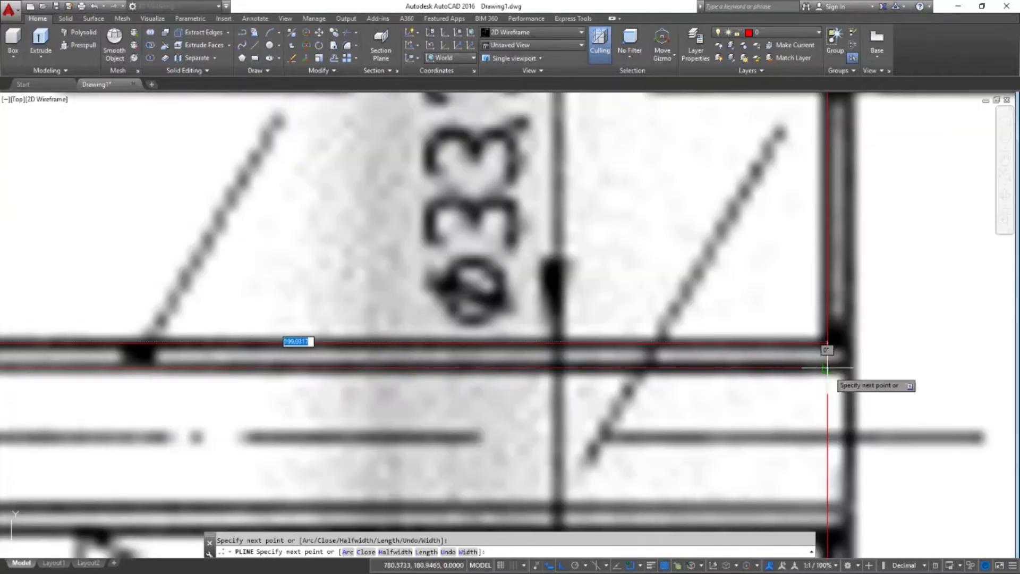
scroll(838, 343, up, 2)
click(827, 336)
key(Return)
Stretch the outer corner vertex of N5's raised face downward to turn the square step into a short bevel
click(776, 337)
scroll(777, 366, down, 6)
middle_drag(601, 367, 464, 295)
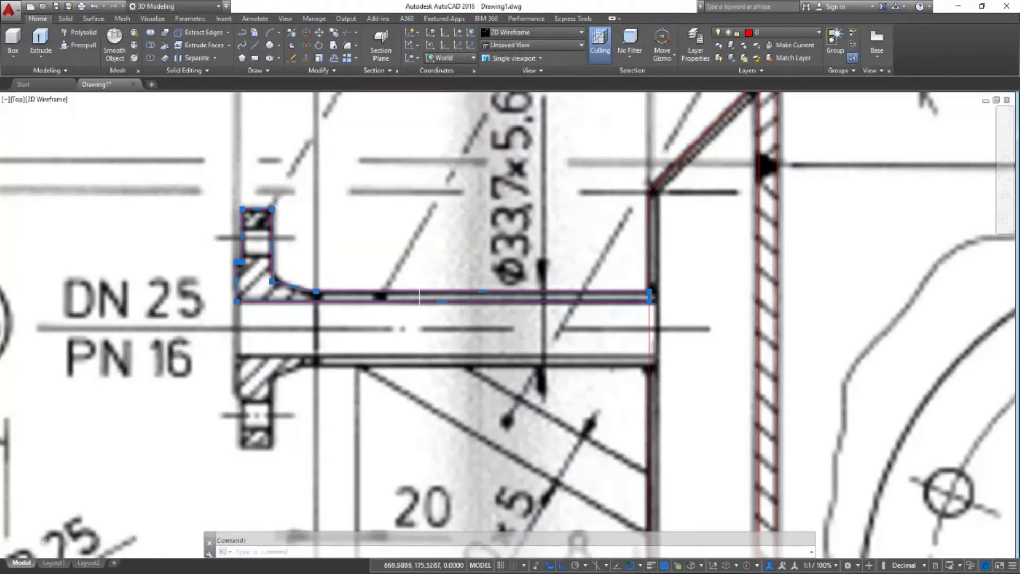
scroll(227, 248, up, 5)
click(239, 261)
scroll(319, 298, down, 5)
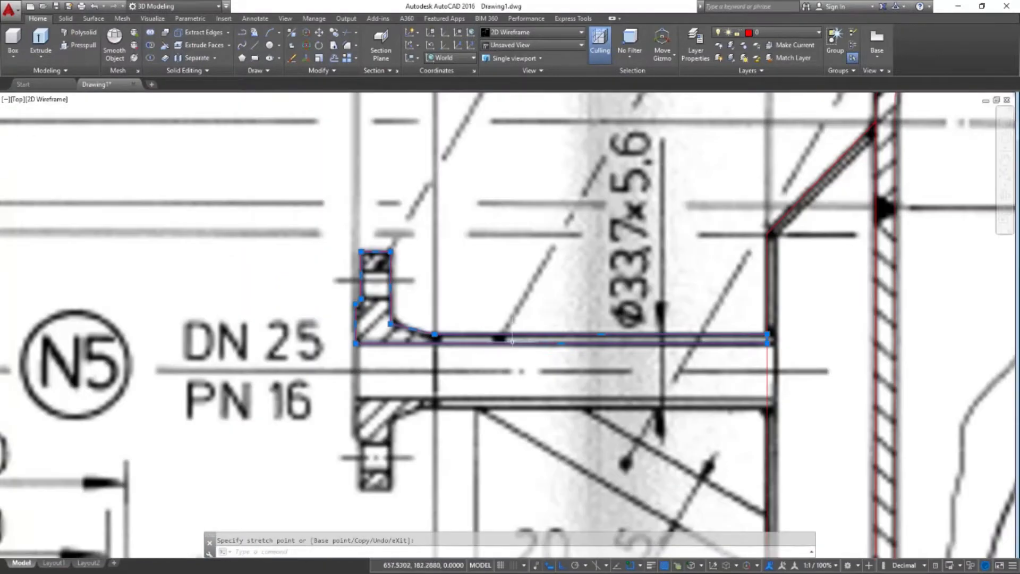
Stretch the neck's pipe-side vertex on N5 towards the flange, and adjust the height of its flange-side vertex
middle_drag(531, 360, 398, 318)
scroll(314, 287, up, 4)
click(393, 324)
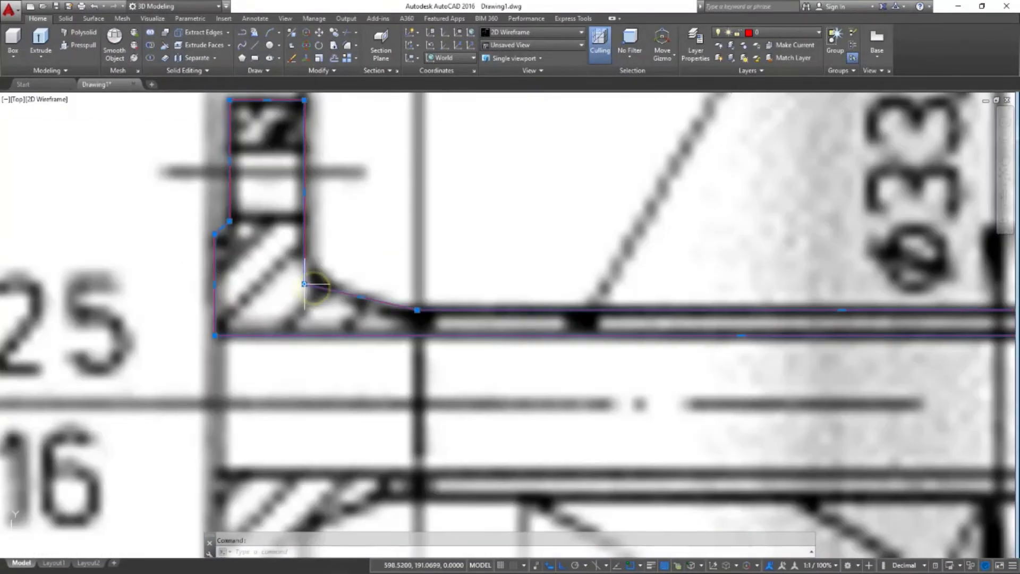
click(404, 313)
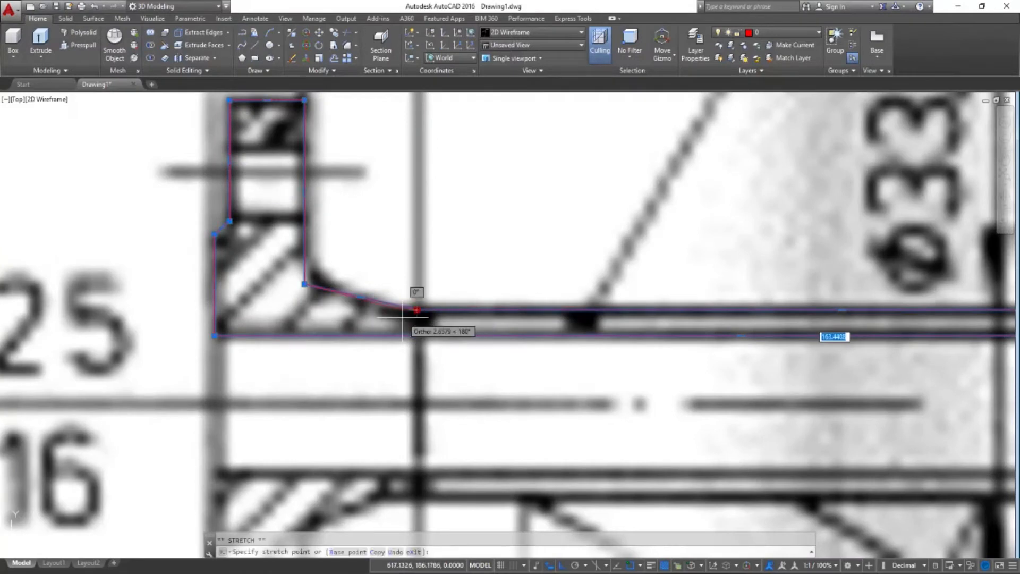
click(304, 285)
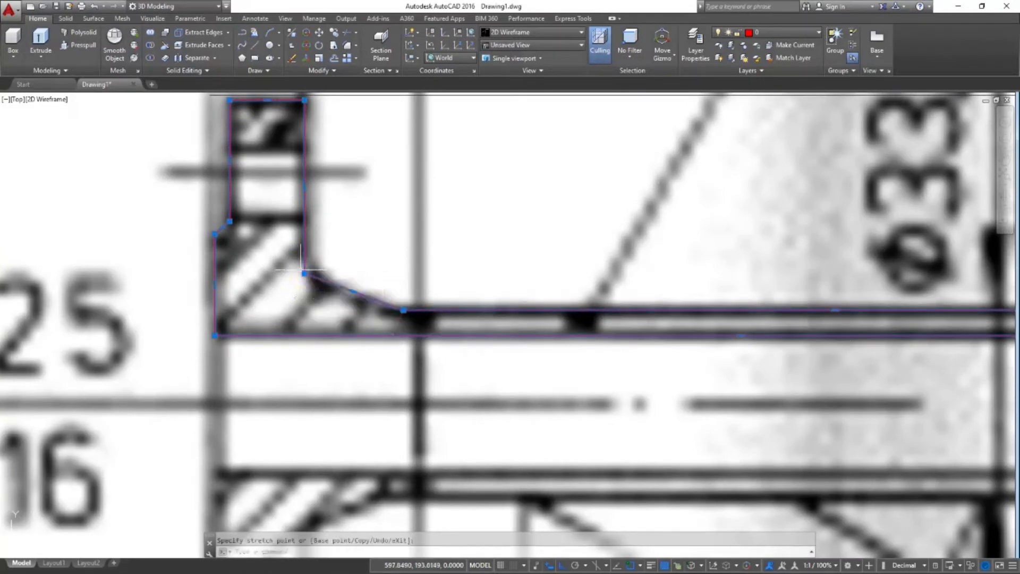
scroll(302, 280, up, 2)
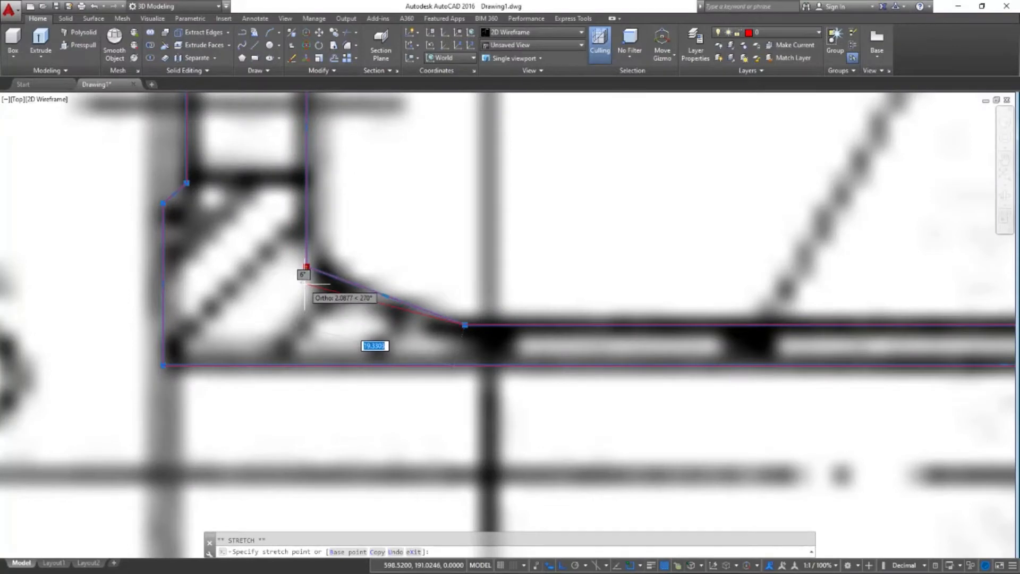
click(304, 284)
click(465, 325)
click(446, 329)
key(Escape)
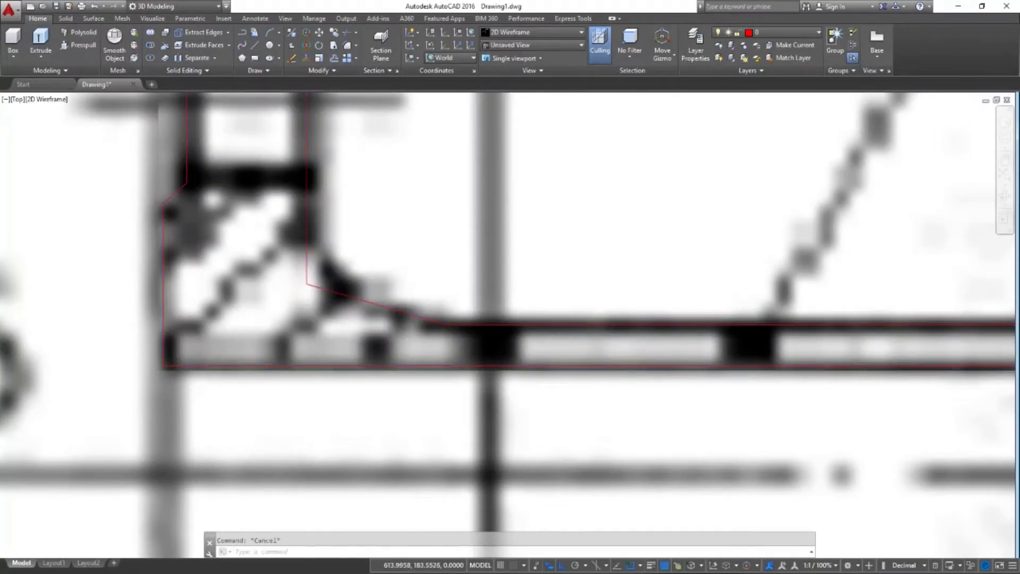
Fillet the corner between N5's flange back and sloped neck with a radius of 10
scroll(438, 344, down, 4)
text(f)
key(space)
text(r)
key(space)
scroll(367, 321, up, 4)
key(space)
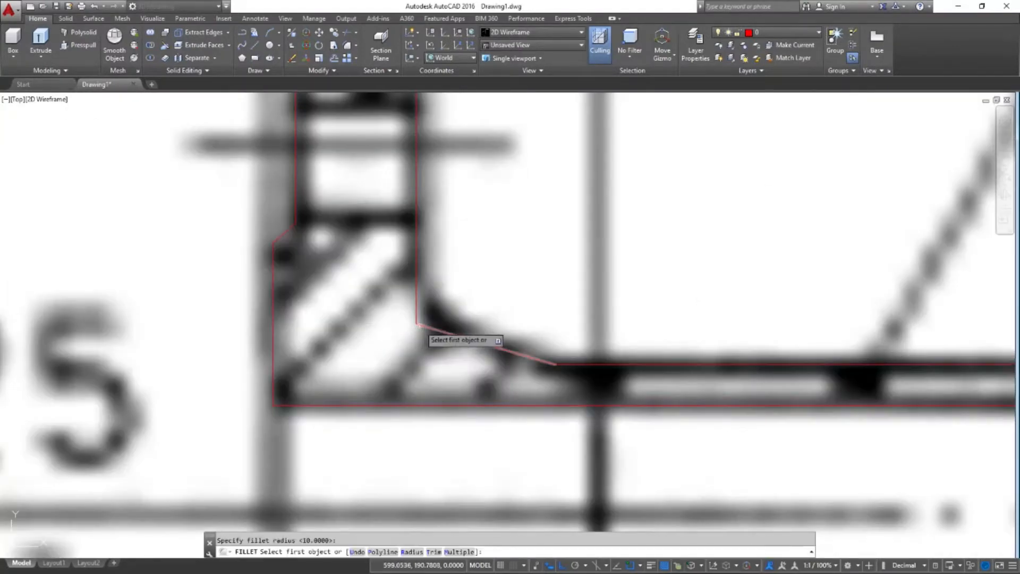
click(420, 325)
click(417, 300)
scroll(395, 345, down, 5)
scroll(482, 374, up, 5)
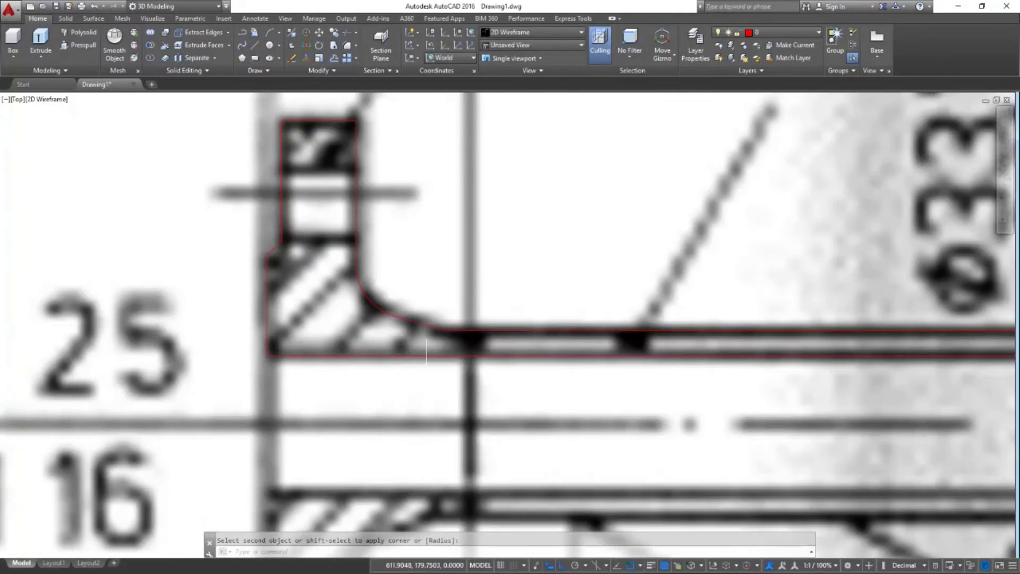
Repeat the radius 10 fillet on N5's flange back and neck, and check the nozzle profile
scroll(427, 349, down, 3)
text(f)
key(space)
text(r)
key(space)
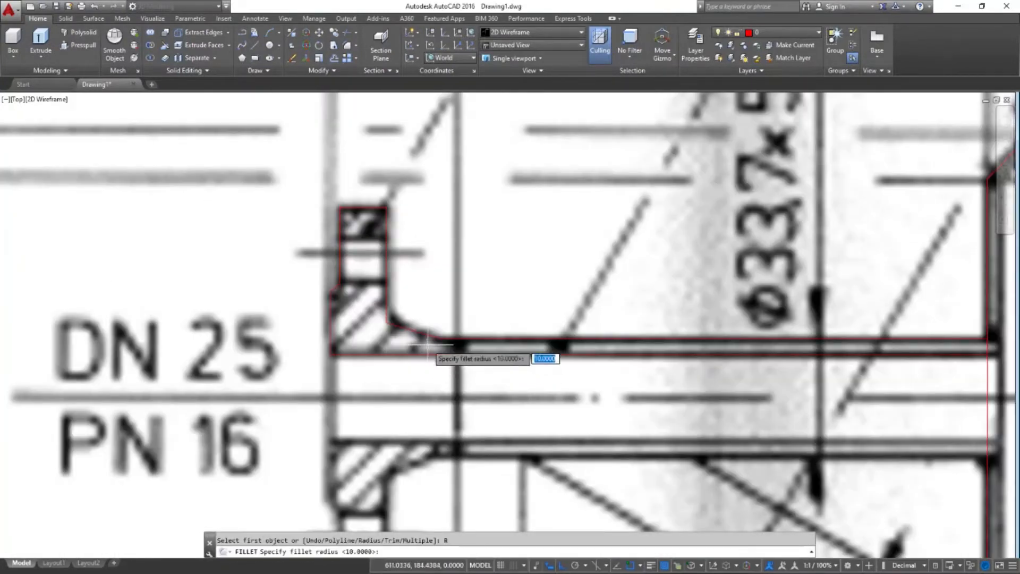
key(space)
click(392, 312)
click(385, 306)
key(space)
click(387, 301)
click(403, 326)
scroll(467, 330, down, 5)
middle_drag(507, 363, 440, 327)
scroll(440, 326, down, 8)
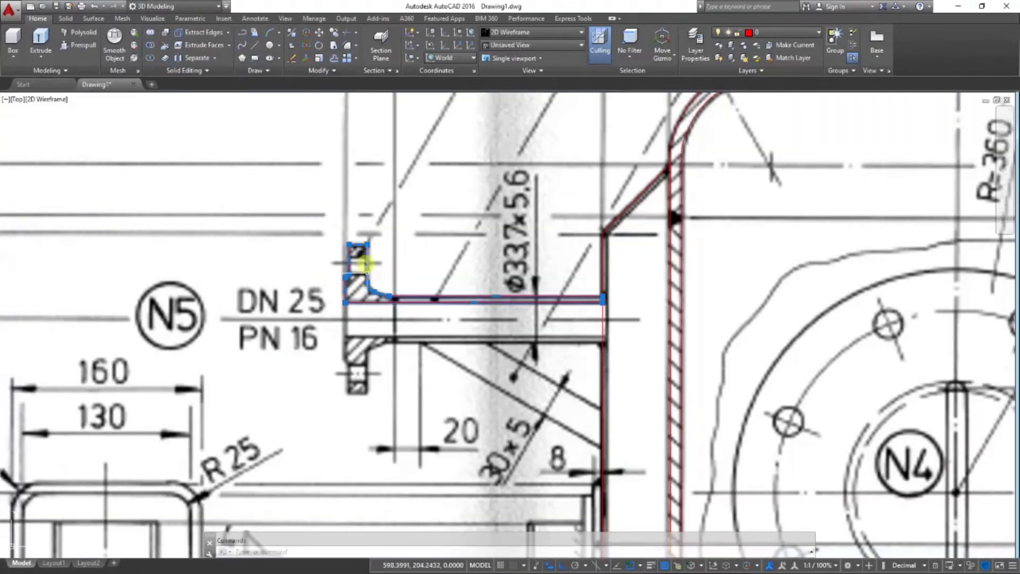
key(Escape)
scroll(459, 400, up, 6)
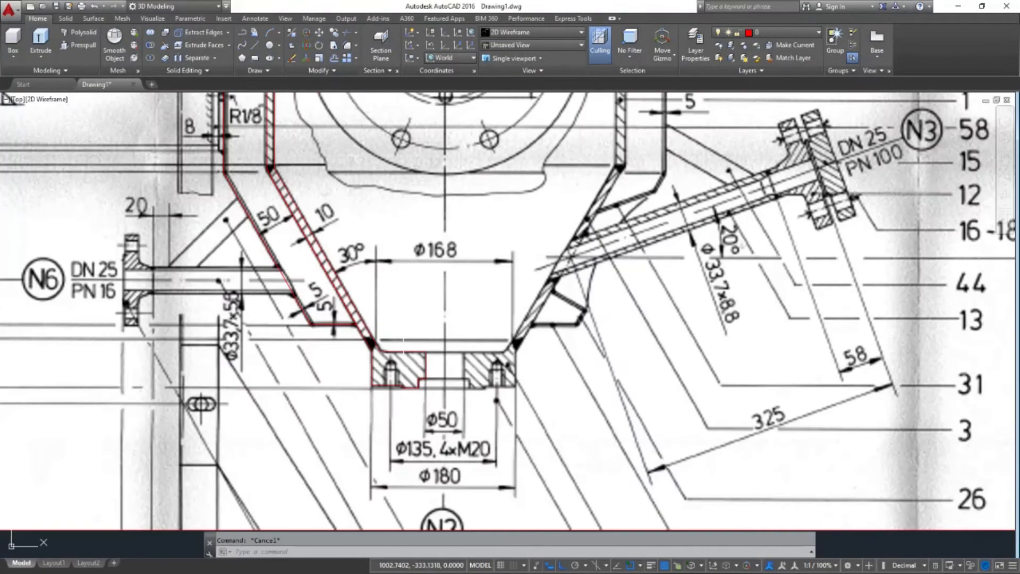
middle_drag(203, 266, 349, 295)
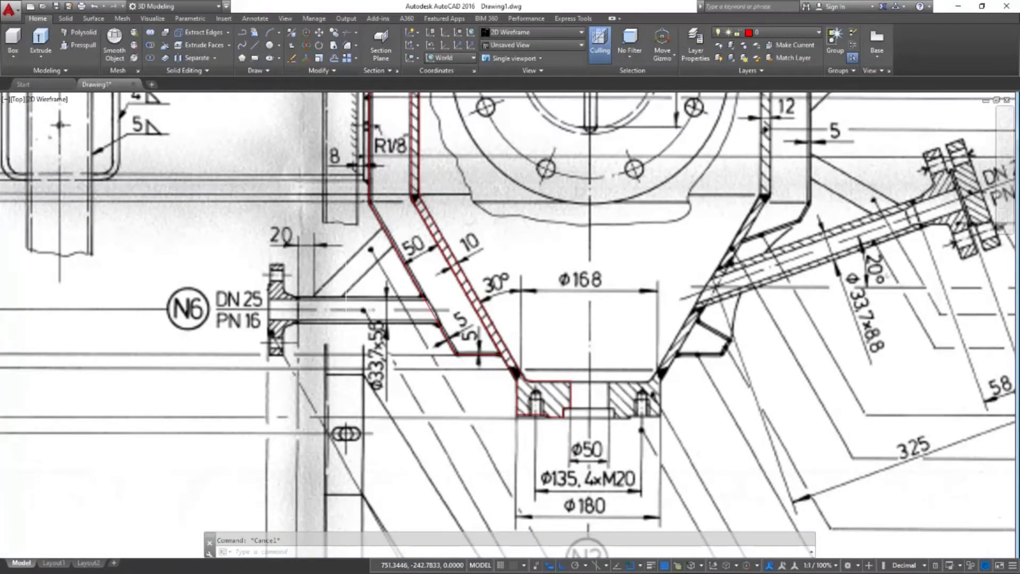
scroll(348, 285, up, 6)
text(pl)
key(Return)
click(626, 334)
middle_drag(45, 345, 243, 352)
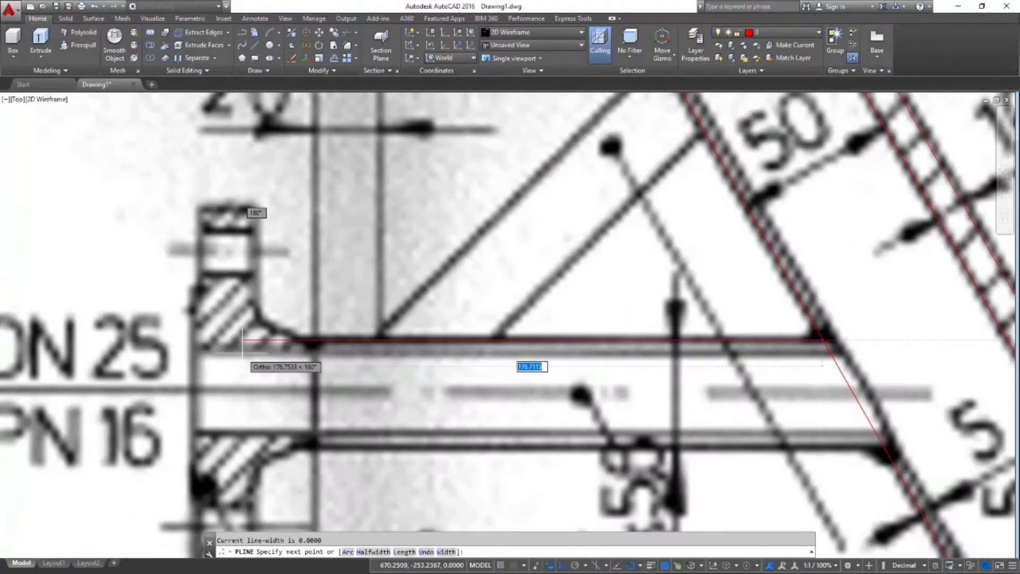
scroll(309, 342, down, 6)
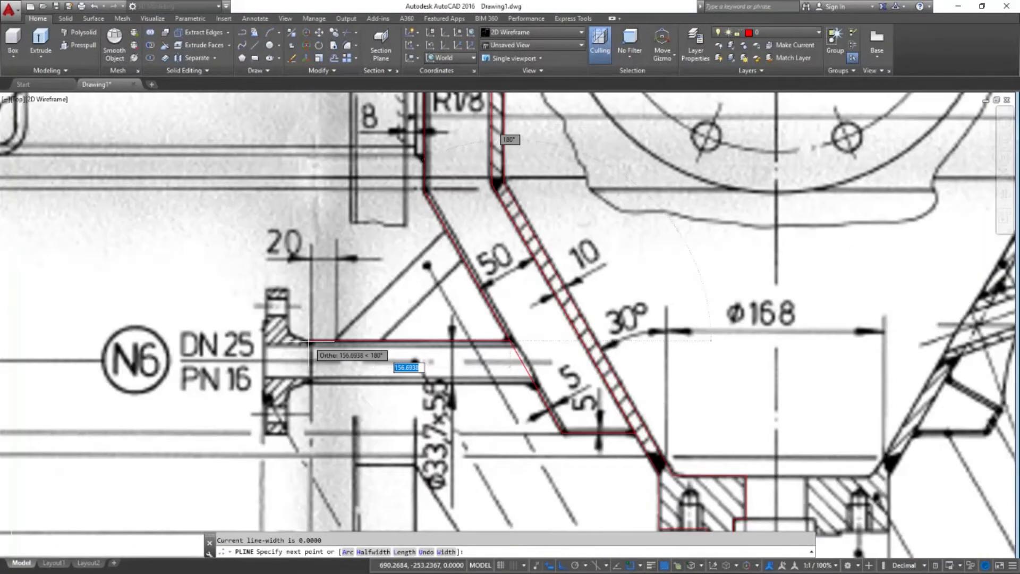
key(Escape)
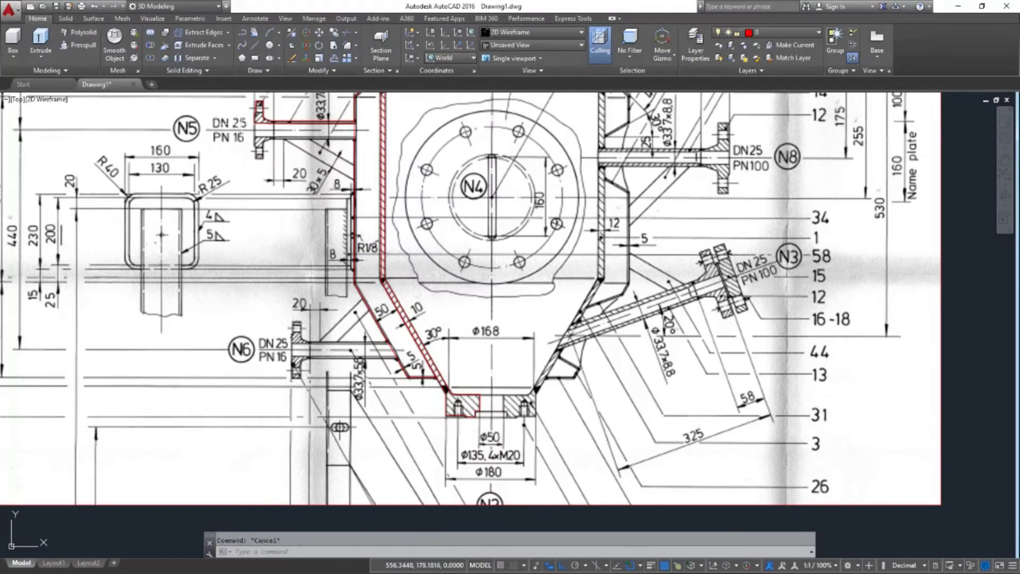
Copy nozzle N5's profile from its flange's outer face corner to the matching corner of nozzle N6, with Ortho off
key(Return)
click(275, 120)
scroll(245, 101, up, 4)
key(Return)
click(277, 102)
scroll(277, 112, down, 4)
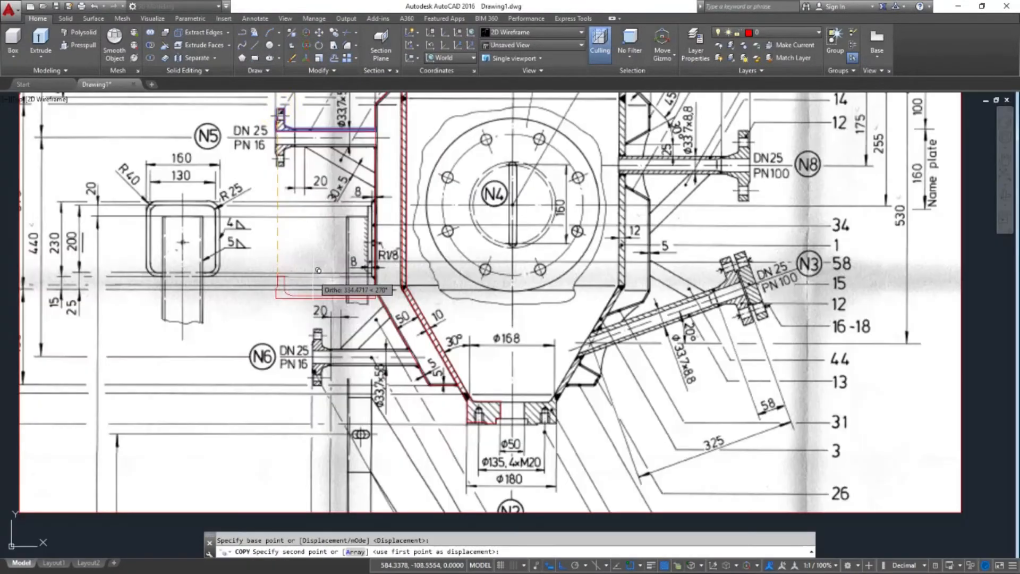
click(547, 566)
scroll(313, 328, up, 6)
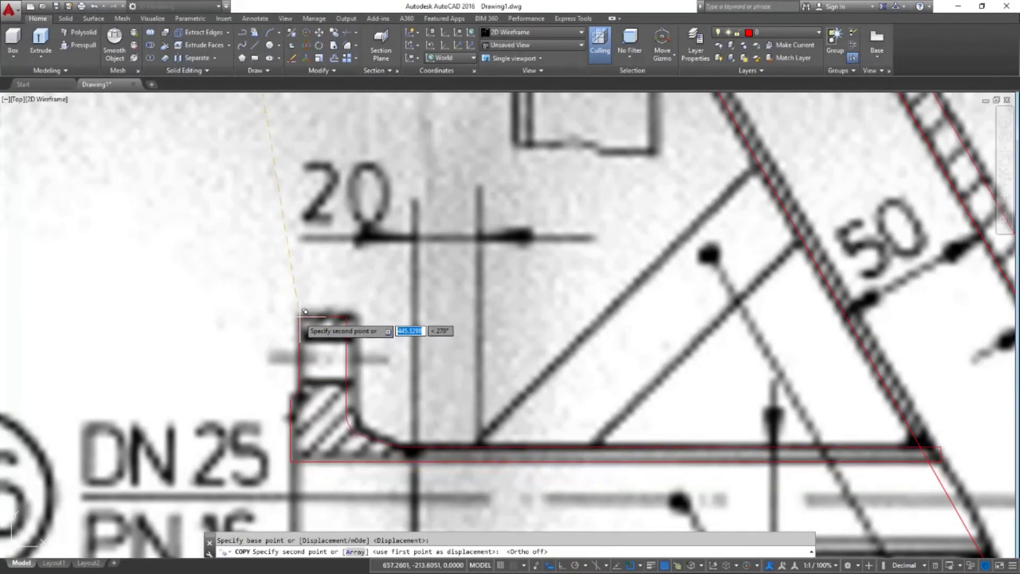
click(301, 318)
scroll(361, 317, down, 6)
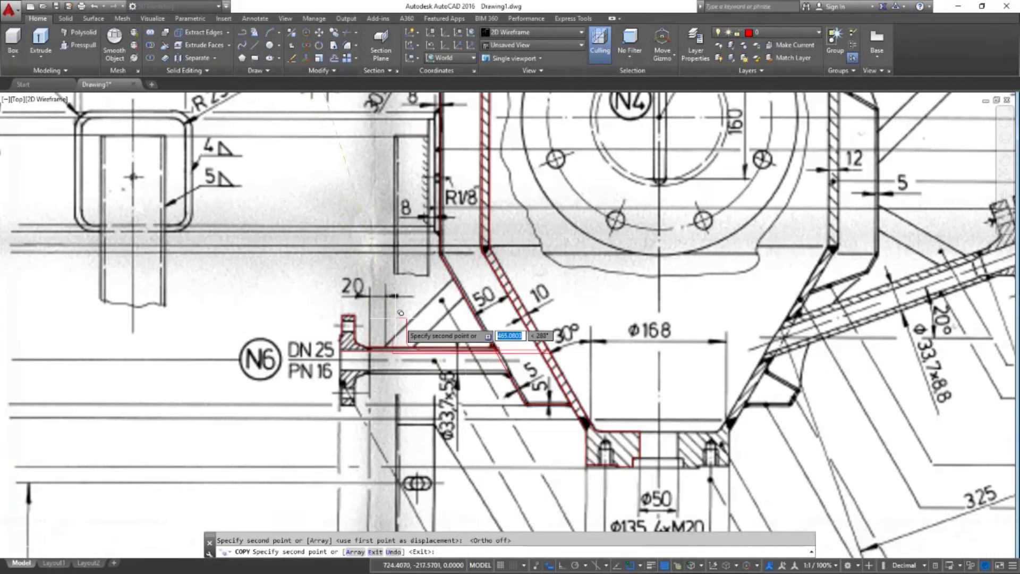
key(Return)
Stretch the two pipe-end vertices of nozzle N6's profile onto the jacket's sloped outer wall
click(494, 352)
scroll(493, 348, up, 8)
click(499, 370)
click(475, 371)
click(500, 346)
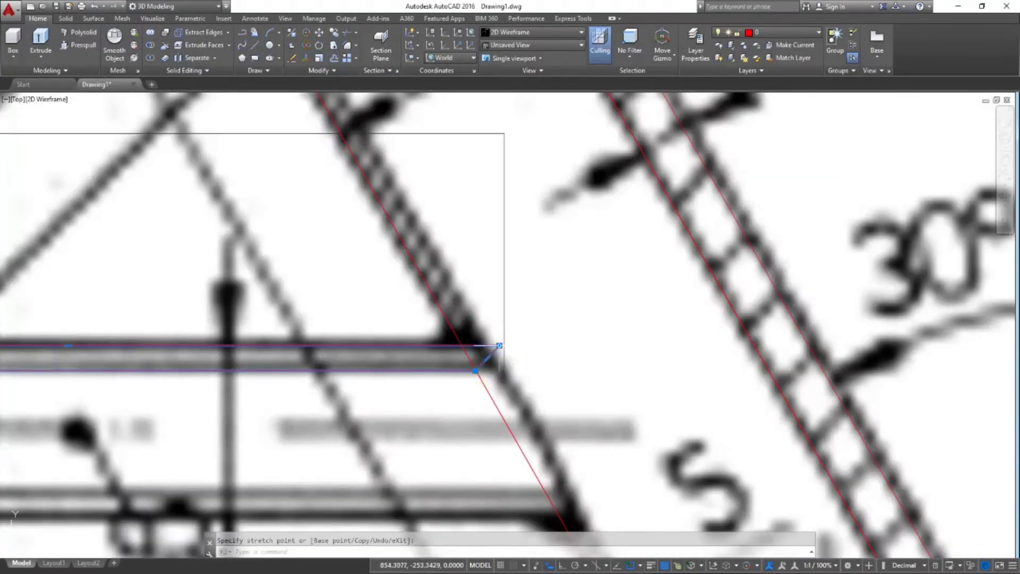
click(461, 346)
key(Escape)
scroll(408, 345, down, 8)
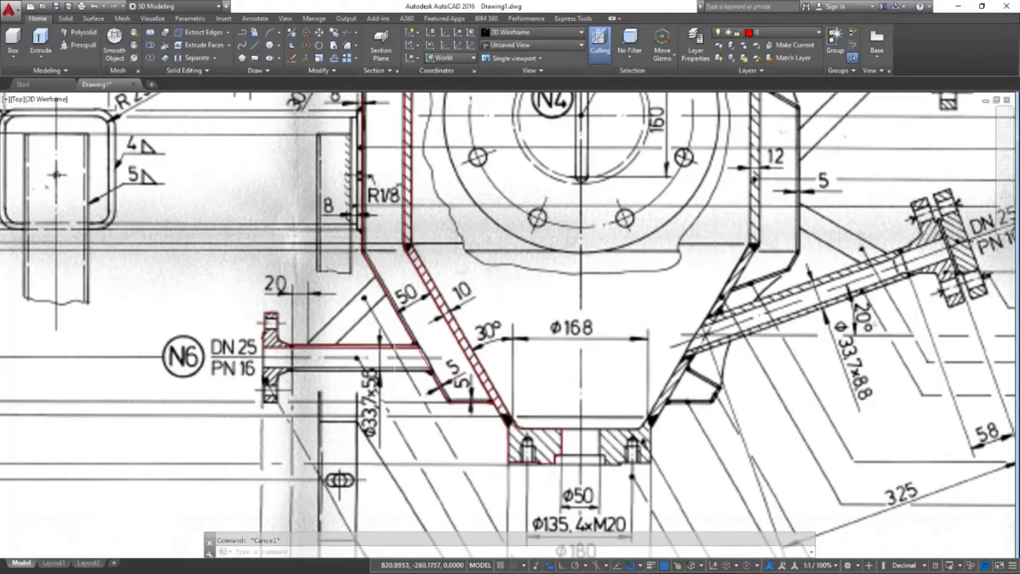
scroll(396, 346, down, 6)
scroll(383, 328, up, 7)
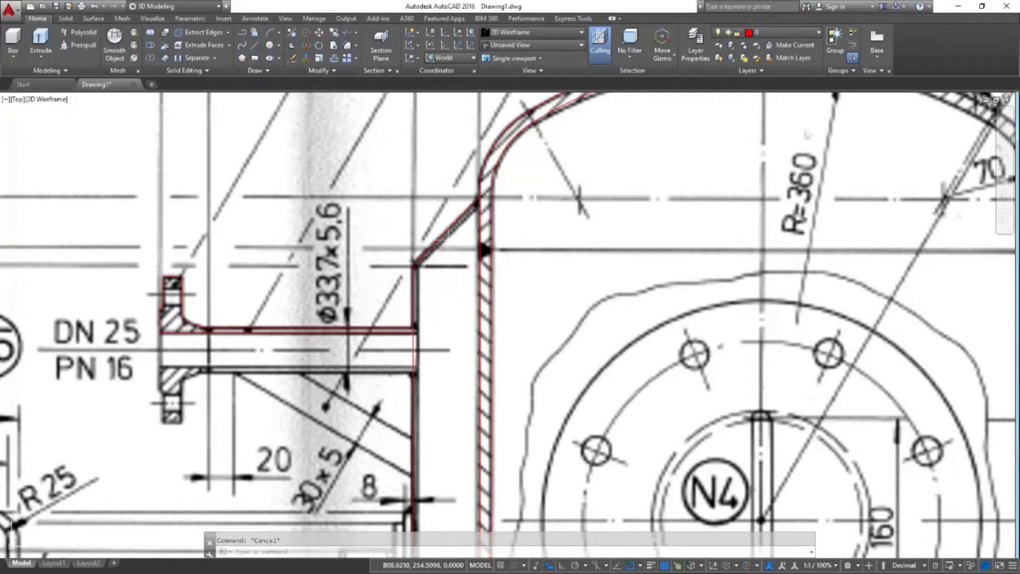
scroll(450, 247, down, 2)
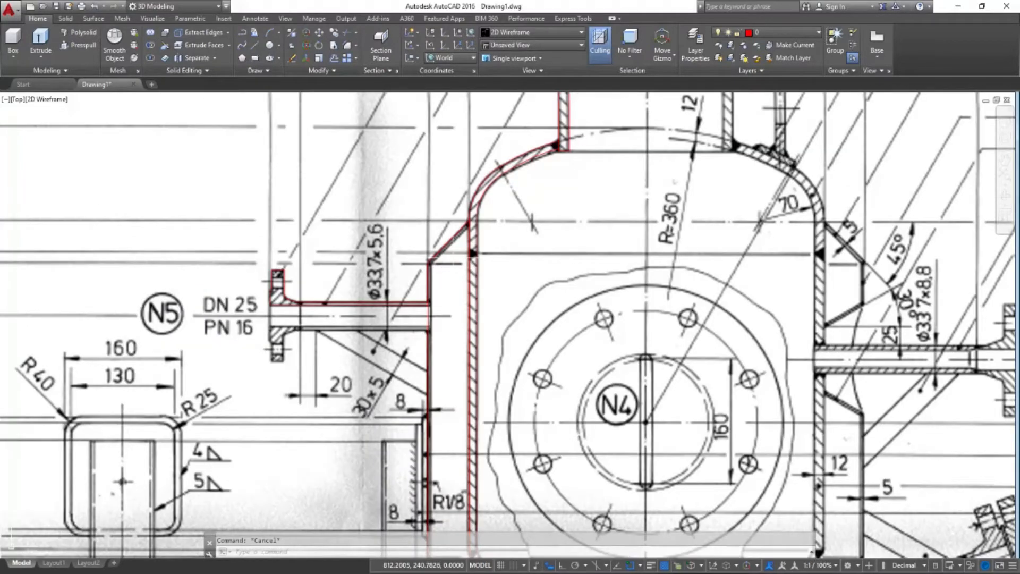
click(468, 226)
scroll(468, 227, up, 3)
click(470, 239)
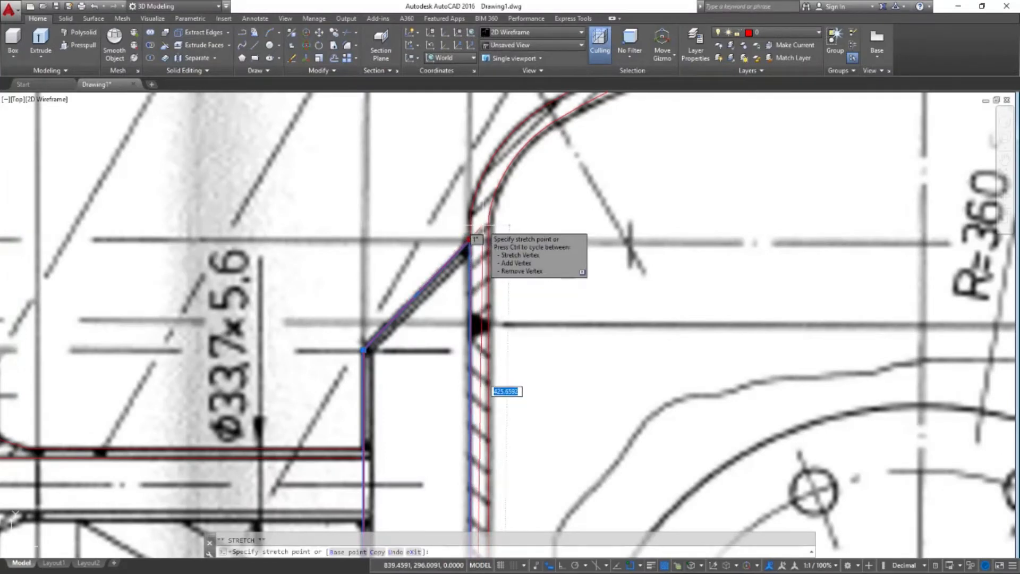
key(Escape)
key(Escape)
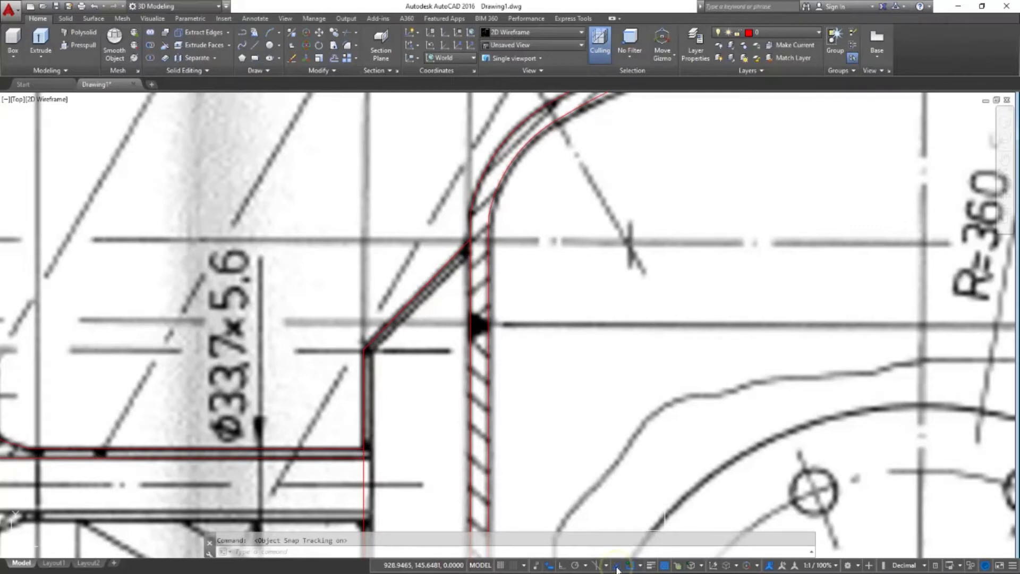
Stretch the jacket profile's upper end vertex through the shell's outer face into the shell wall thickness
click(451, 257)
click(471, 239)
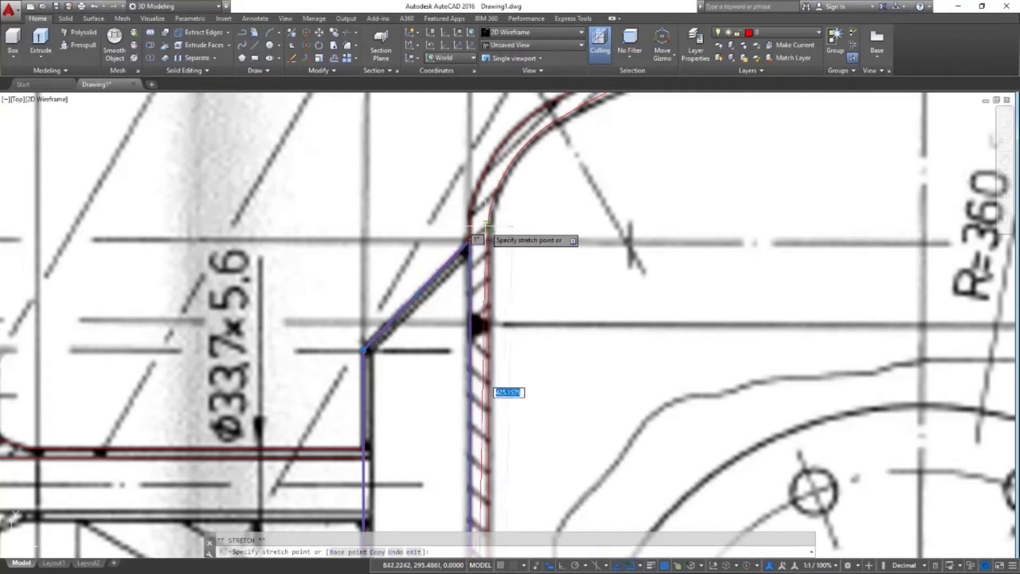
key(Escape)
key(Escape)
right_click(640, 567)
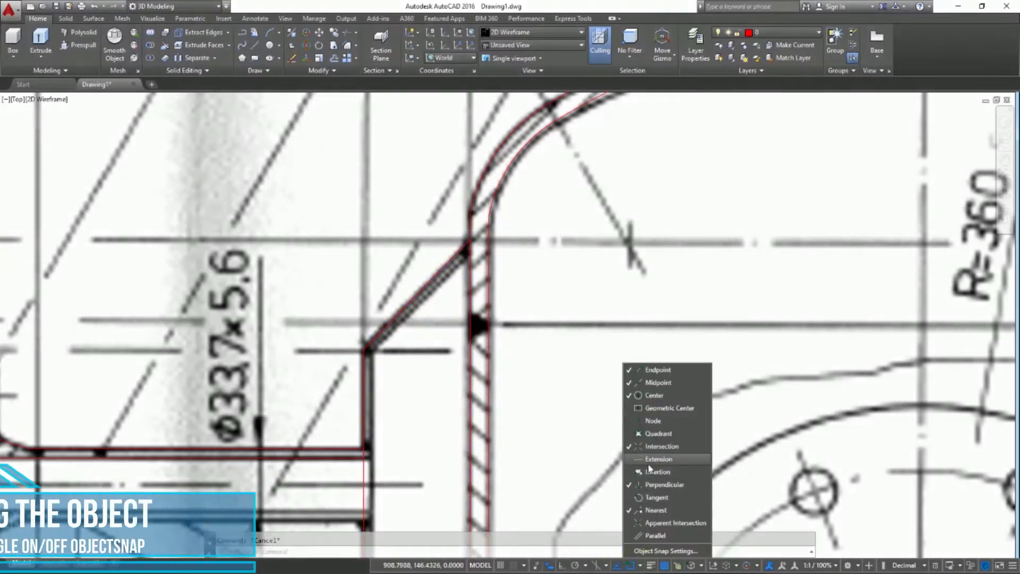
click(470, 239)
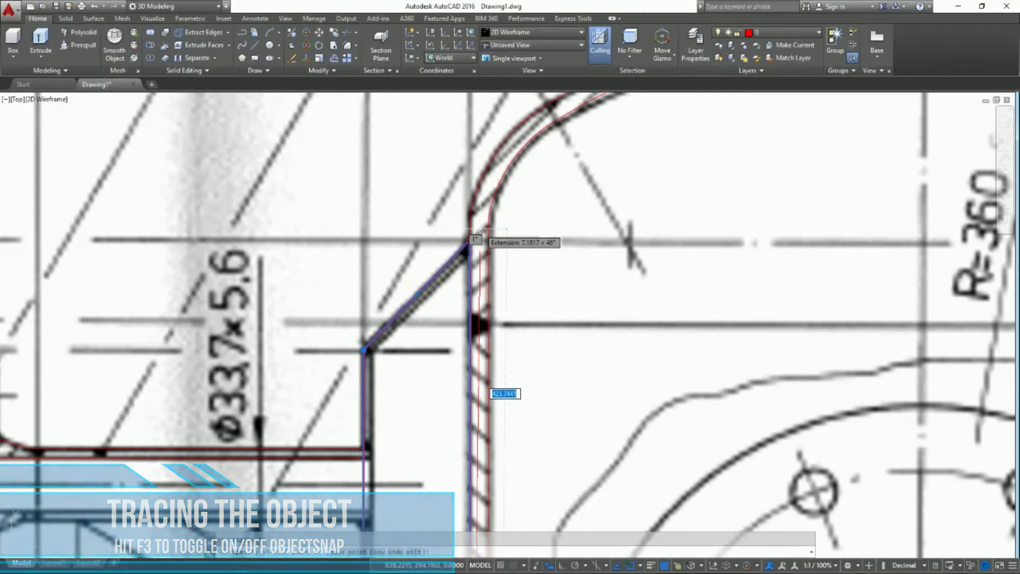
key(Escape)
key(Escape)
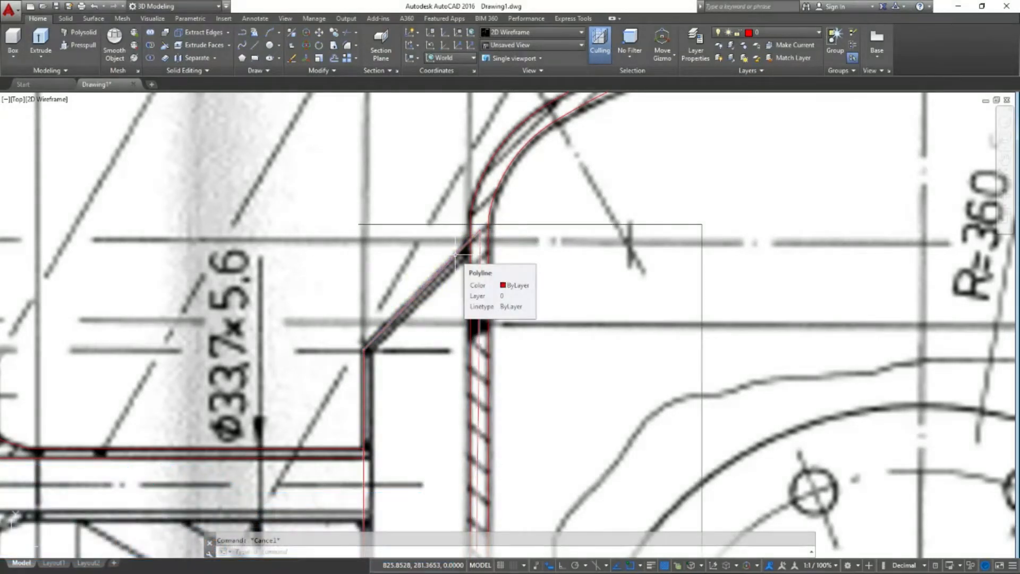
click(447, 265)
click(480, 230)
scroll(479, 231, up, 2)
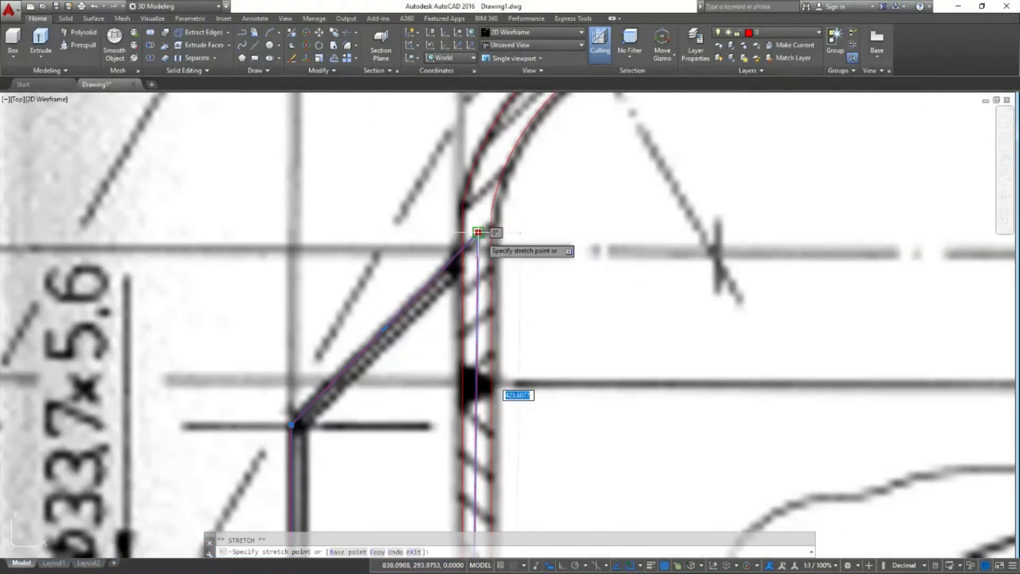
key(Escape)
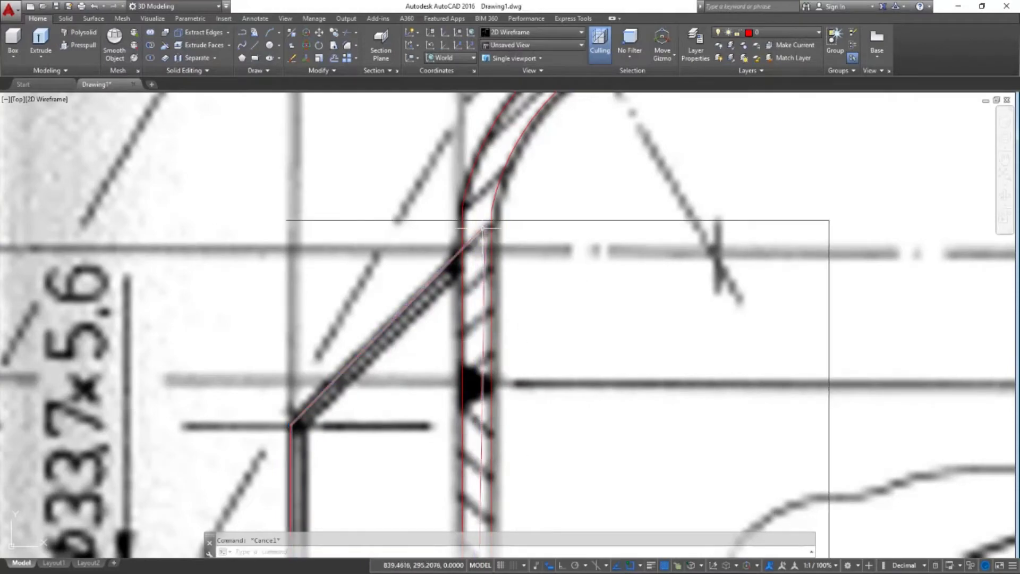
Stretch the jacket profile's vertex above the shell-to-cone bend into the cylindrical shell's wall thickness
scroll(478, 233, down, 5)
click(437, 346)
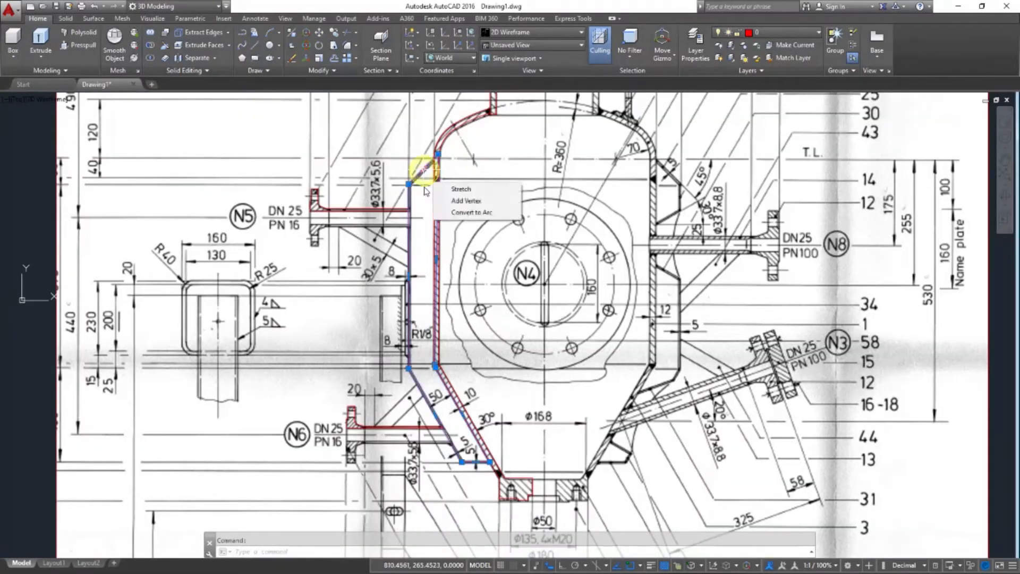
scroll(436, 346, up, 6)
scroll(428, 354, down, 2)
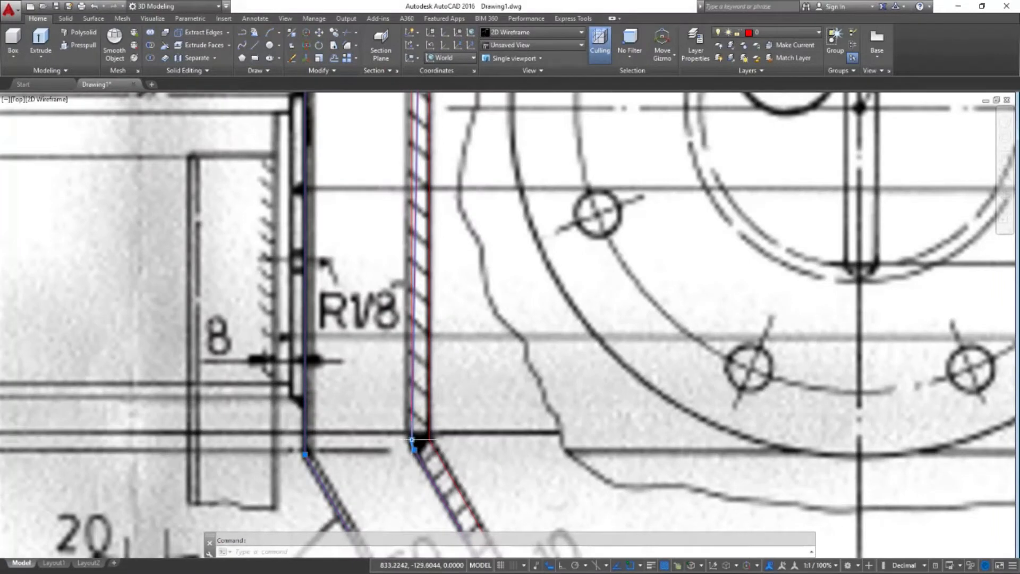
scroll(412, 439, up, 2)
click(425, 435)
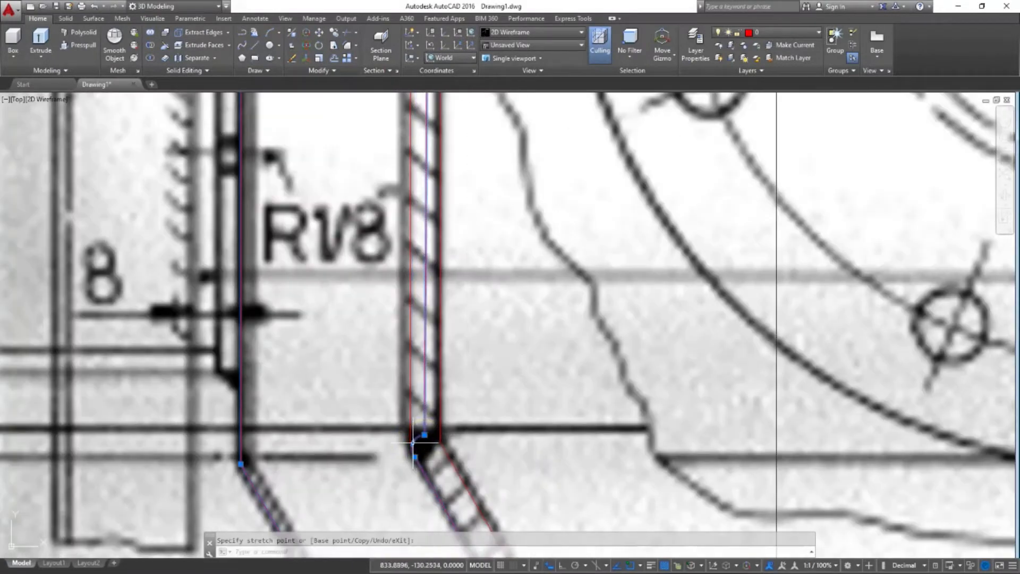
Convert the jacket profile's short bend arc to a line and stretch its lower vertex into the cone wall
mouse_move(414, 445)
right_click(413, 446)
click(420, 446)
click(427, 454)
mouse_move(423, 446)
click(437, 484)
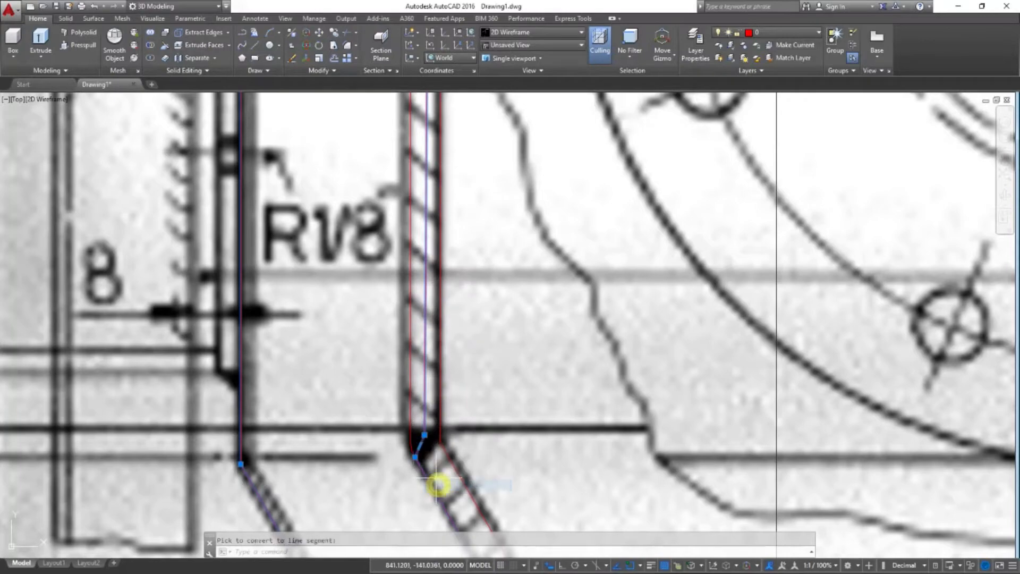
click(416, 458)
click(435, 457)
Stretch the jacket profile's bottom end vertex through the cone's outer face into the cone wall
scroll(427, 396, down, 4)
middle_drag(470, 457, 385, 329)
scroll(412, 361, up, 5)
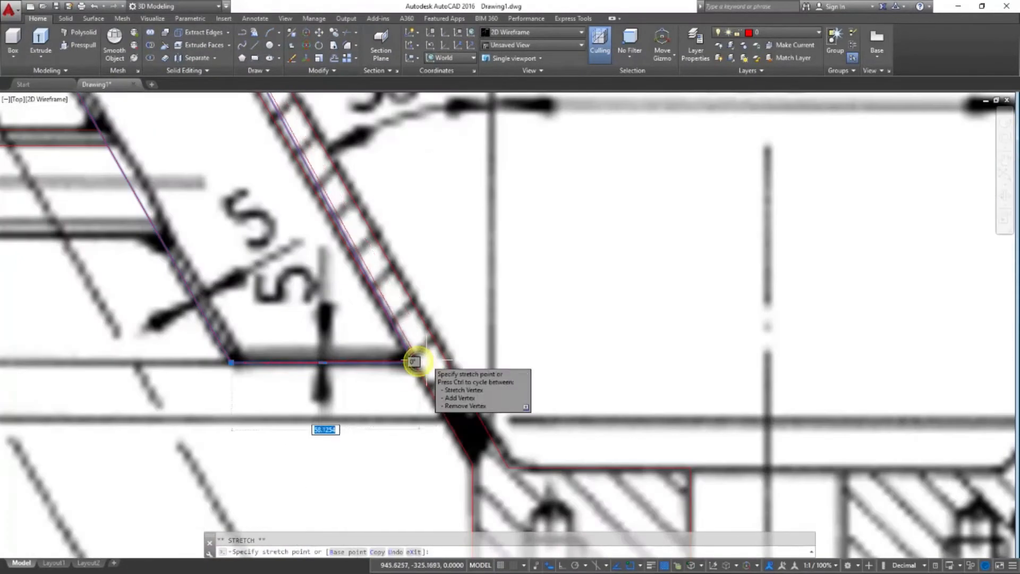
scroll(433, 360, down, 2)
key(Escape)
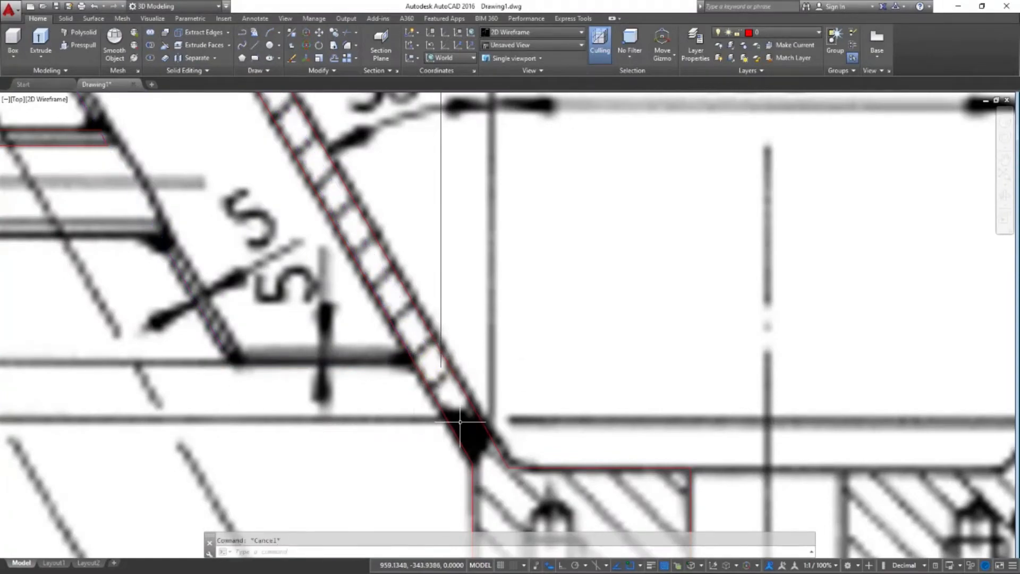
Shift the jacket profile's vertex at the shell-to-cone bend deeper into the wall and check the whole jacket outline
scroll(456, 417, down, 2)
click(342, 297)
scroll(367, 255, up, 5)
click(329, 344)
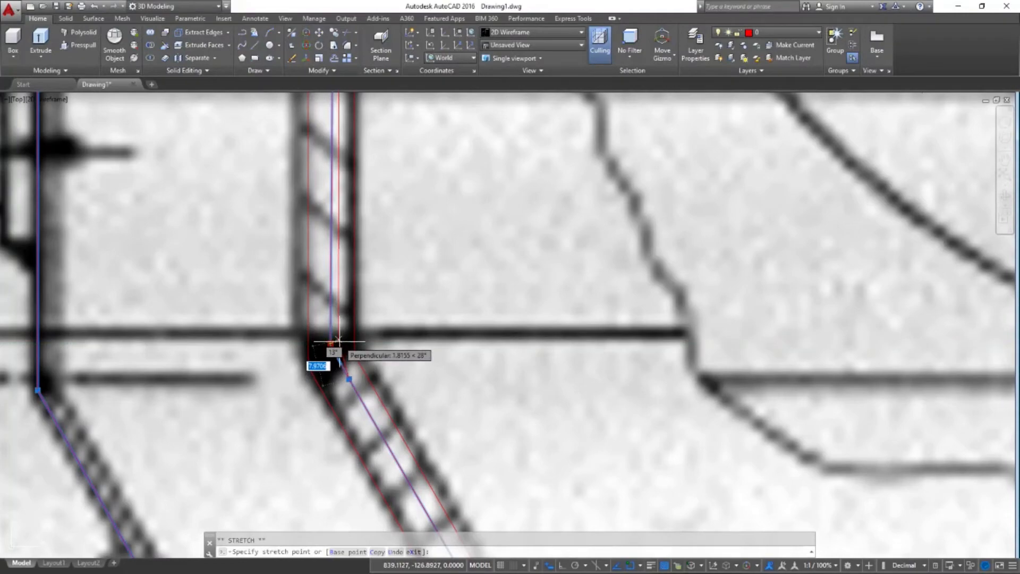
key(Escape)
scroll(338, 341, down, 5)
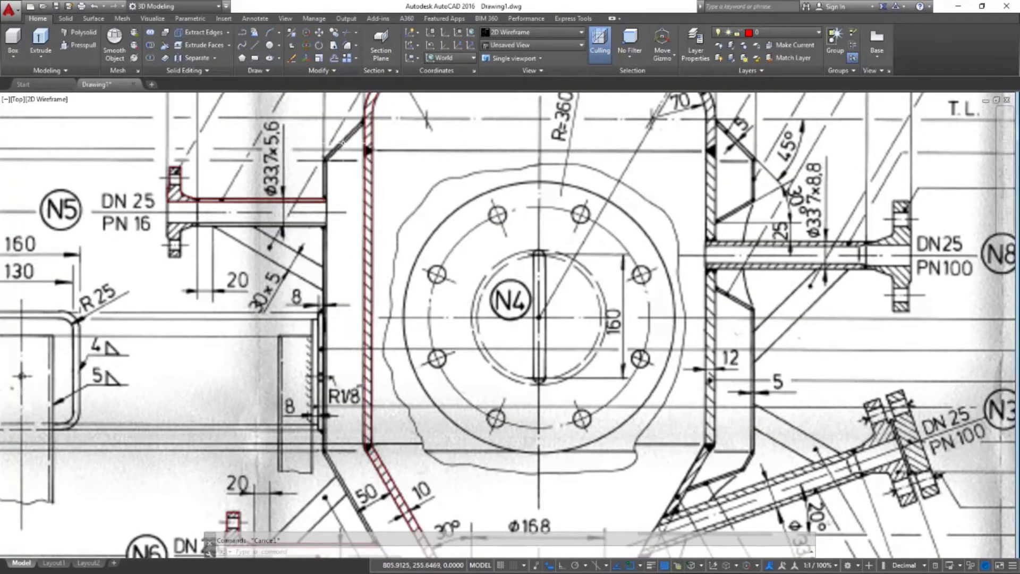
click(343, 143)
middle_drag(281, 251, 330, 245)
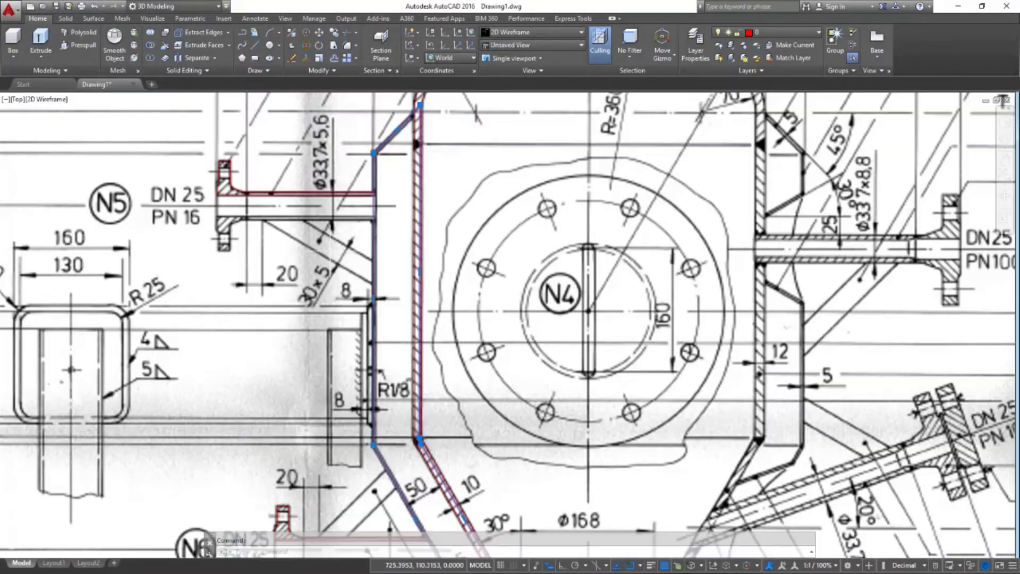
key(Escape)
Stretch nozzle N5's pipe end horizontally past the jacket's vertical wall, keeping its end edge vertical
scroll(372, 191, up, 6)
click(373, 196)
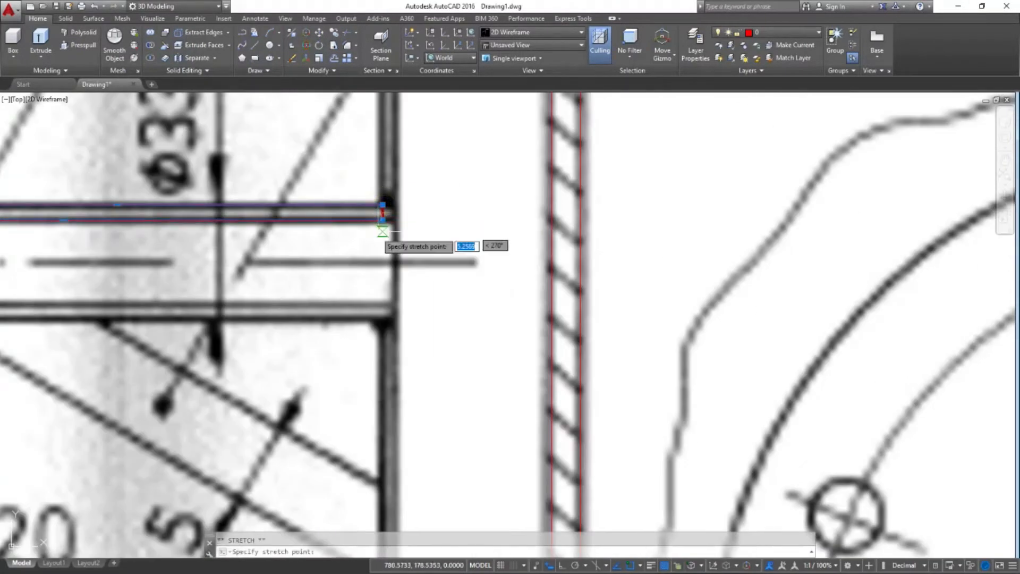
key(Escape)
click(383, 212)
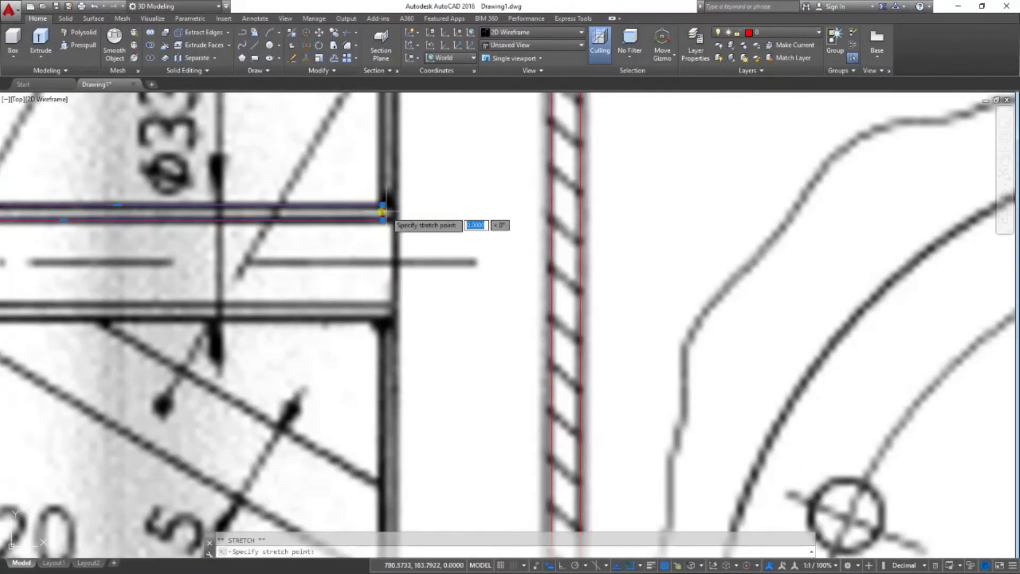
click(418, 213)
click(383, 205)
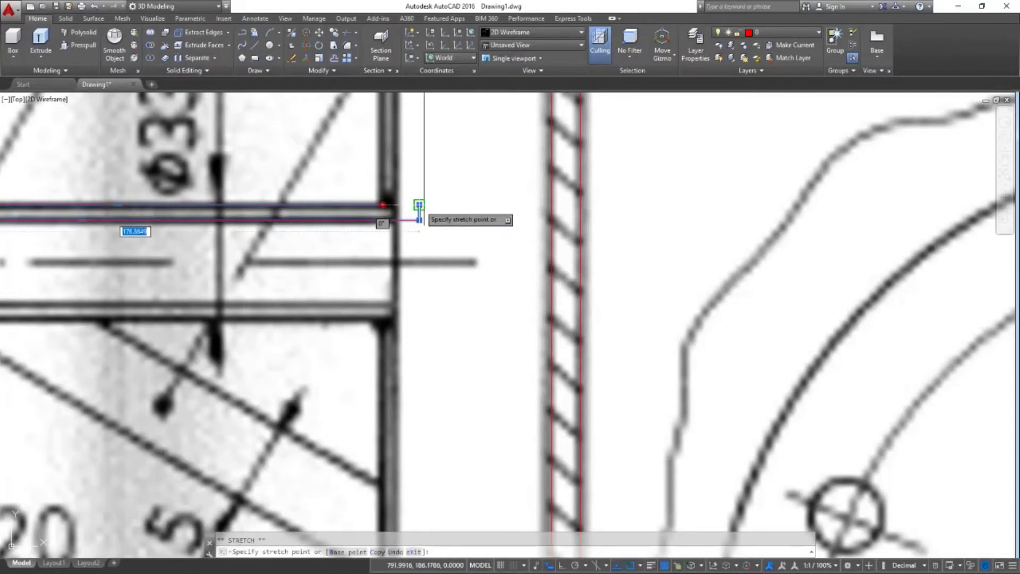
click(420, 205)
click(420, 214)
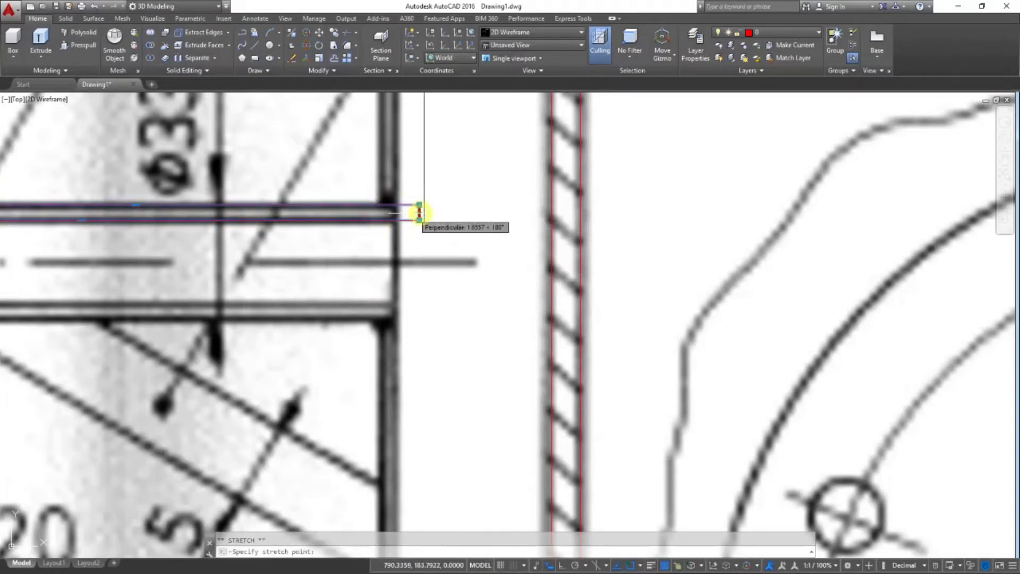
click(441, 215)
key(Escape)
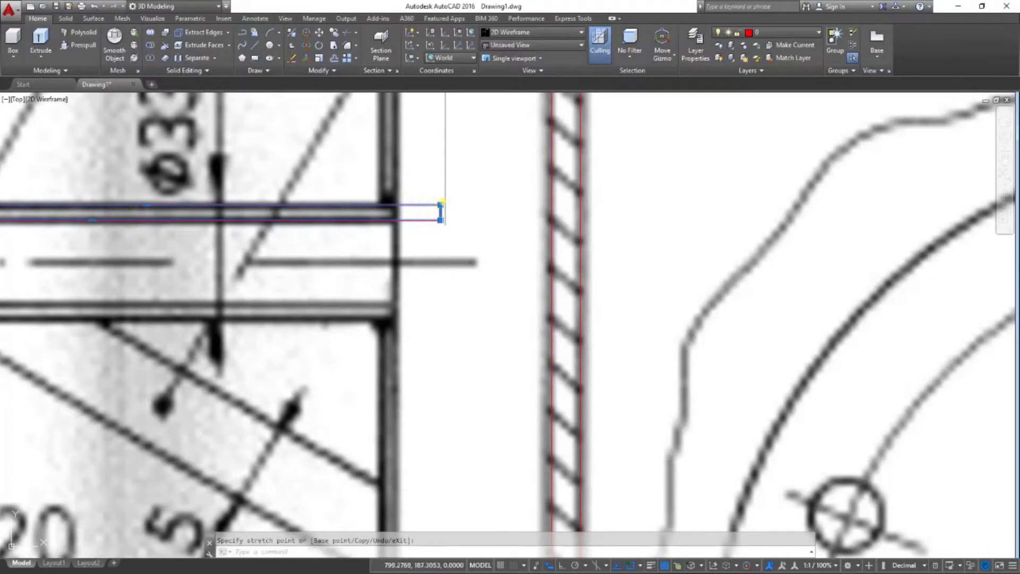
Stretch both pipe-end vertices of nozzle N6's profile horizontally past the jacket's sloped wall
scroll(394, 211, down, 5)
middle_drag(461, 368, 388, 217)
scroll(317, 276, up, 5)
click(308, 306)
click(367, 307)
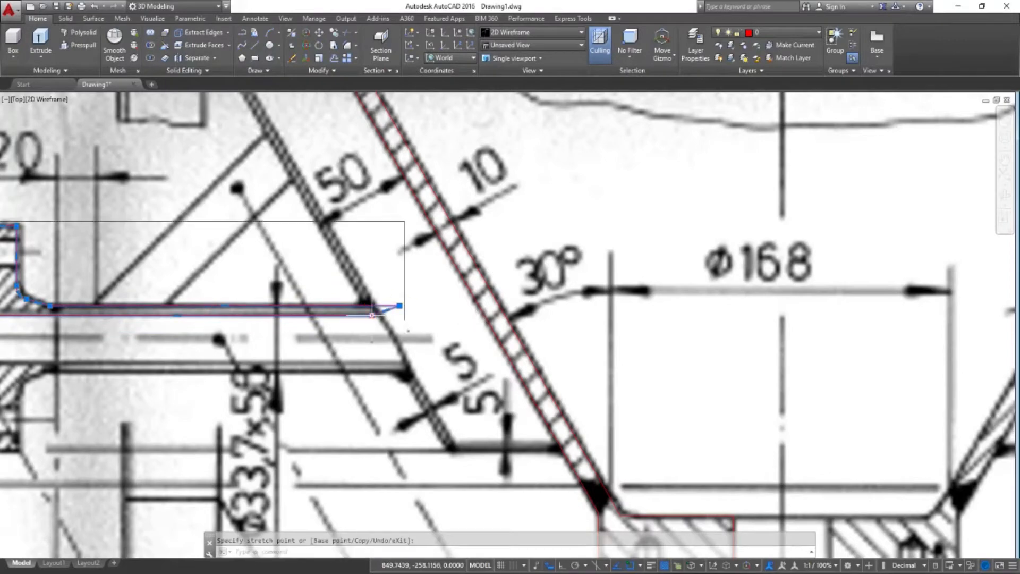
scroll(375, 306, up, 3)
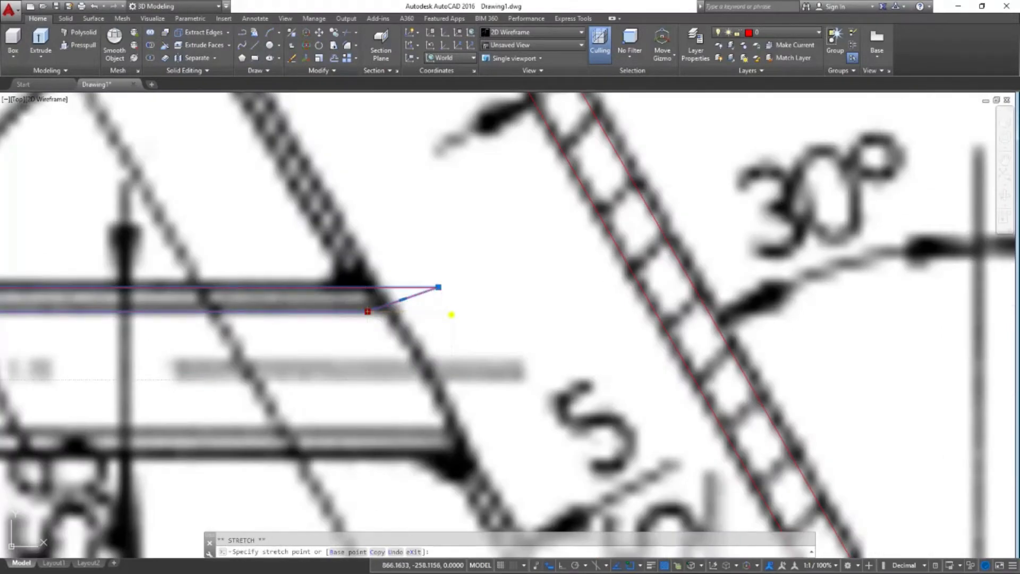
scroll(451, 314, down, 5)
click(497, 307)
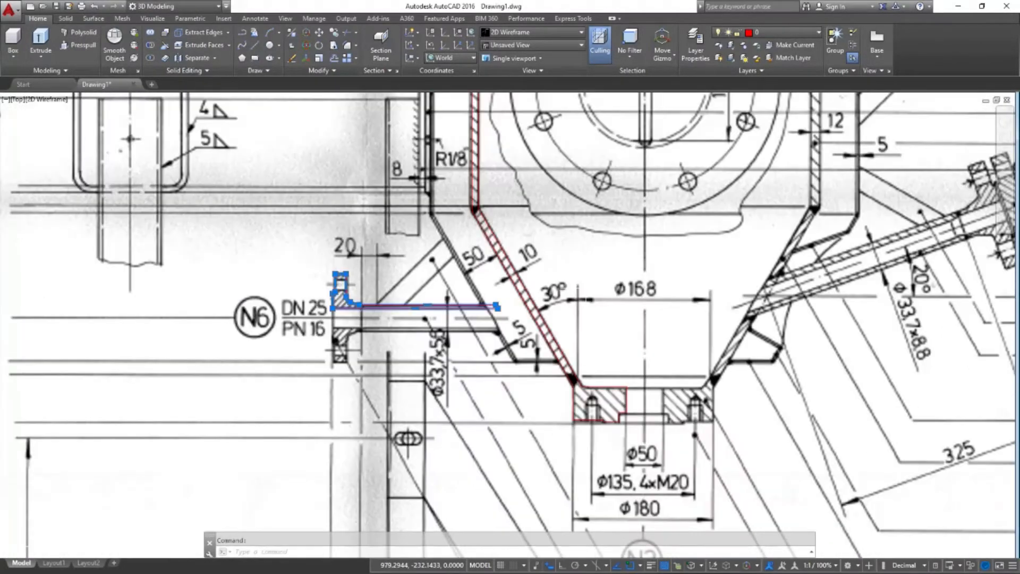
Start a polyline at nozzle N8's upper pipe corner on the shell's inner face and trace the pipe's outer edge to the flange neck with Ortho on
scroll(592, 271, down, 2)
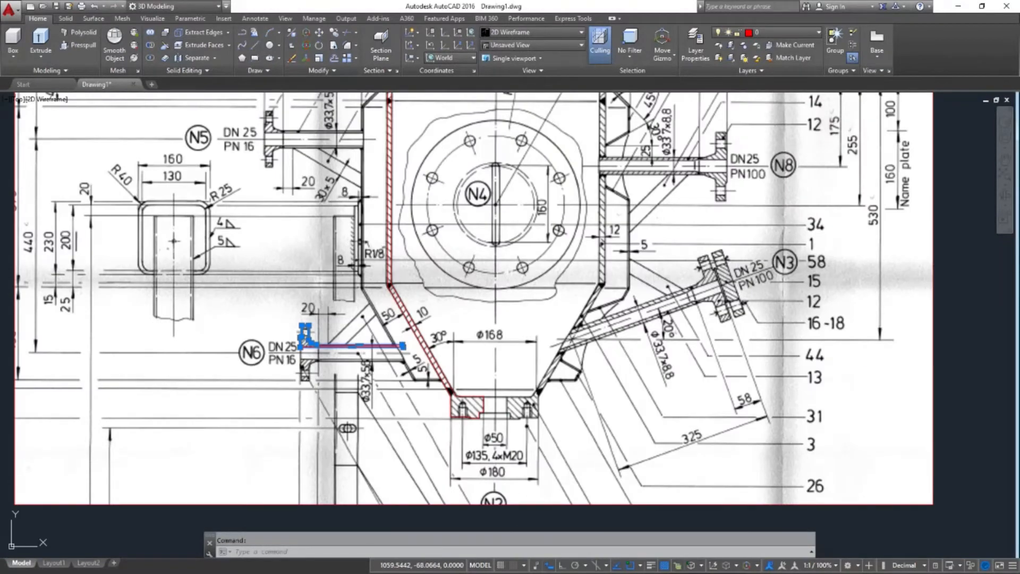
mouse_move(510, 209)
middle_down()
mouse_move(372, 320)
mouse_move(340, 424)
middle_up()
scroll(404, 190, down, 2)
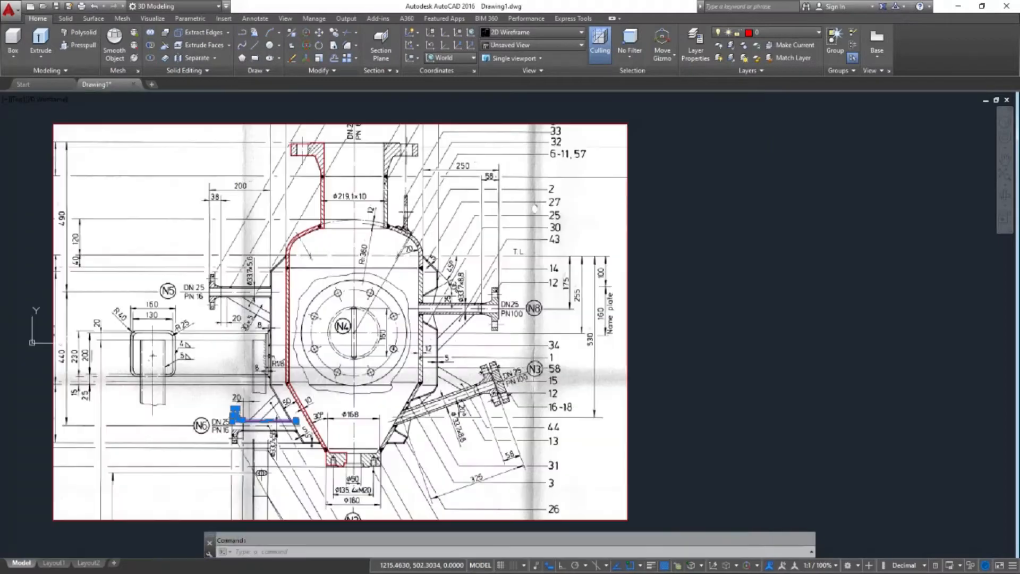
scroll(404, 189, up, 2)
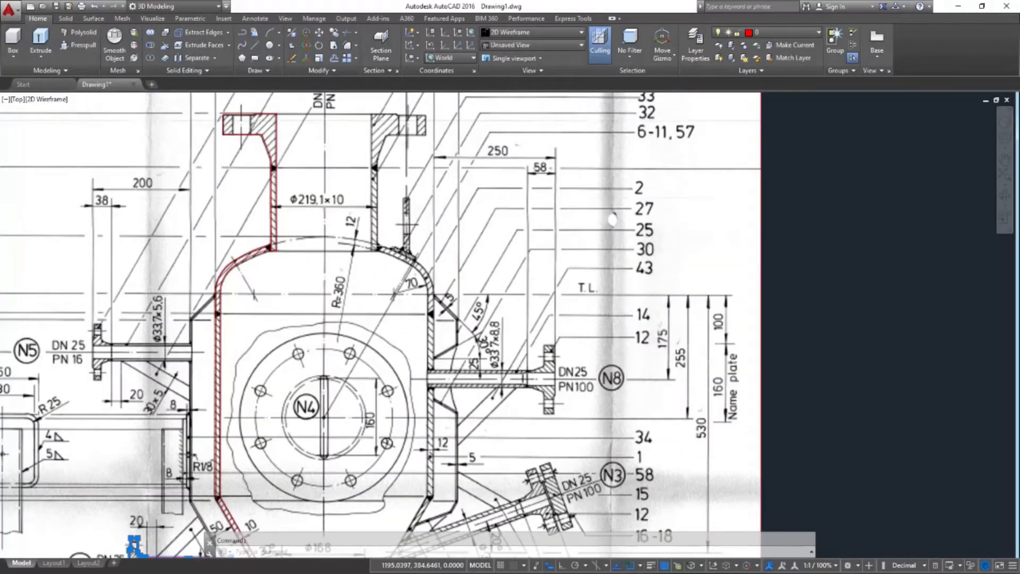
middle_drag(562, 394, 562, 287)
scroll(539, 228, up, 4)
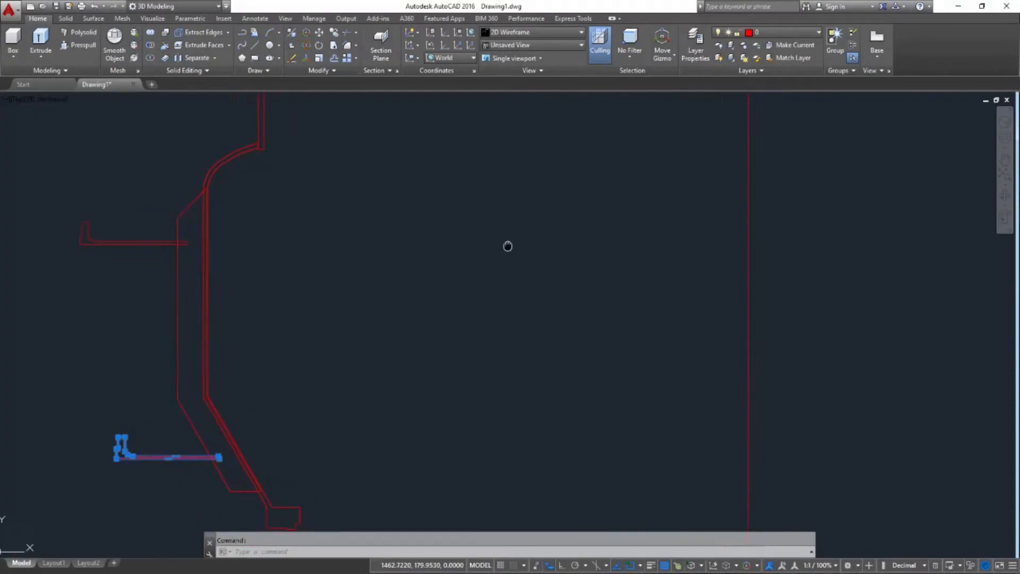
text(pl)
key(Return)
scroll(266, 302, down, 2)
middle_drag(321, 275, 394, 259)
scroll(323, 290, up, 2)
scroll(627, 234, up, 4)
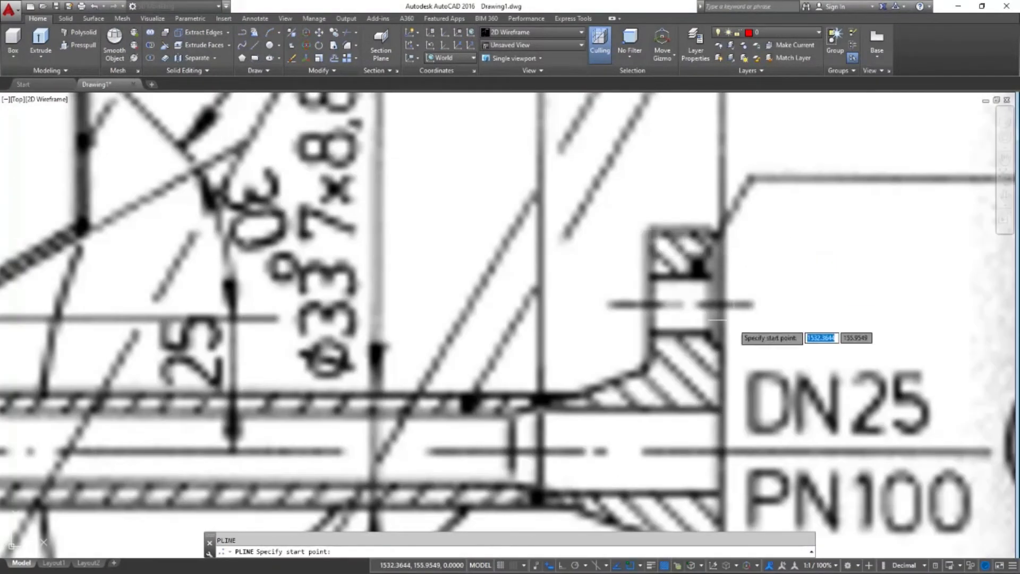
middle_drag(406, 390, 634, 340)
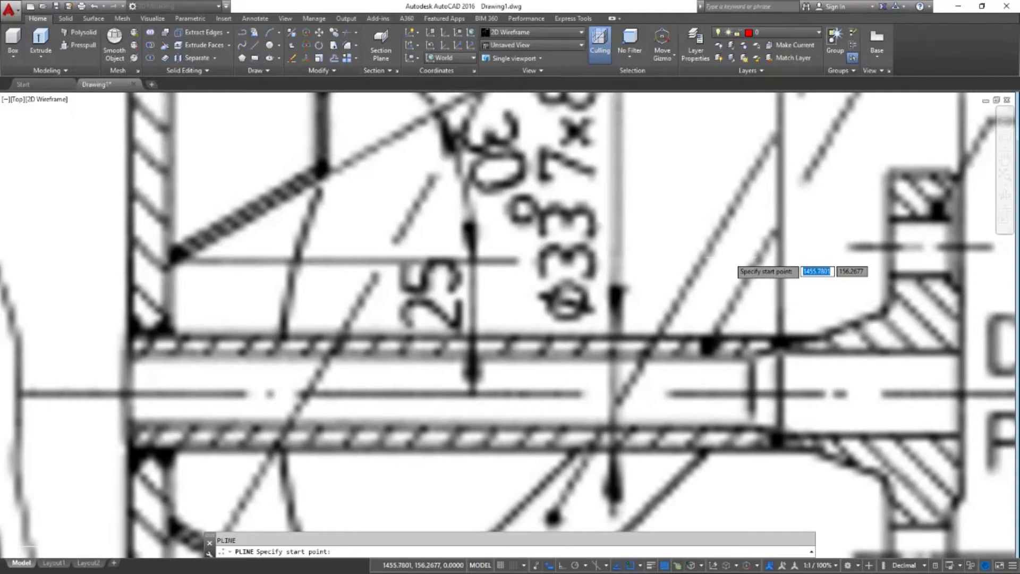
scroll(214, 380, down, 2)
middle_drag(215, 380, 304, 375)
scroll(232, 361, up, 2)
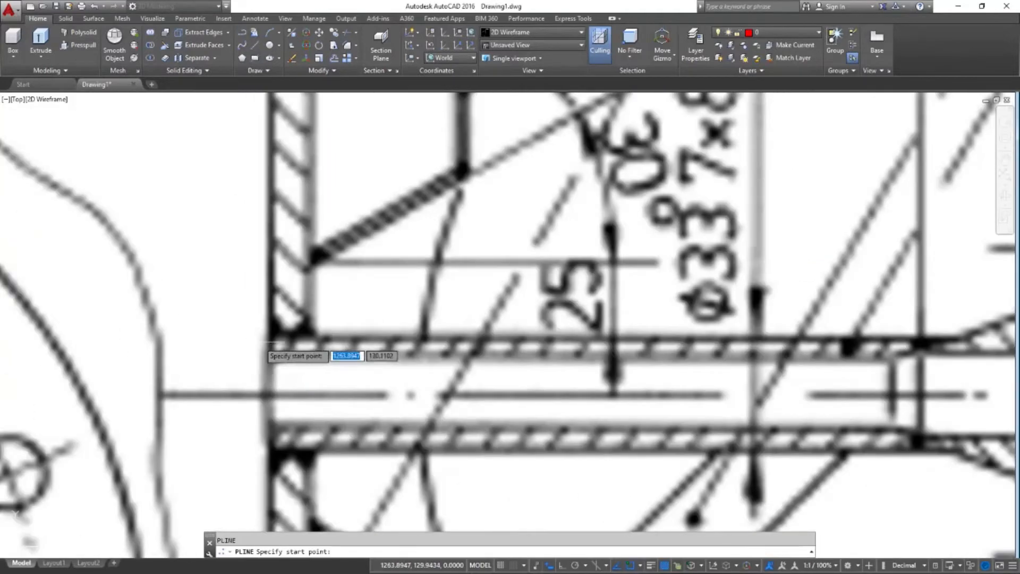
click(269, 337)
click(565, 568)
scroll(477, 335, down, 4)
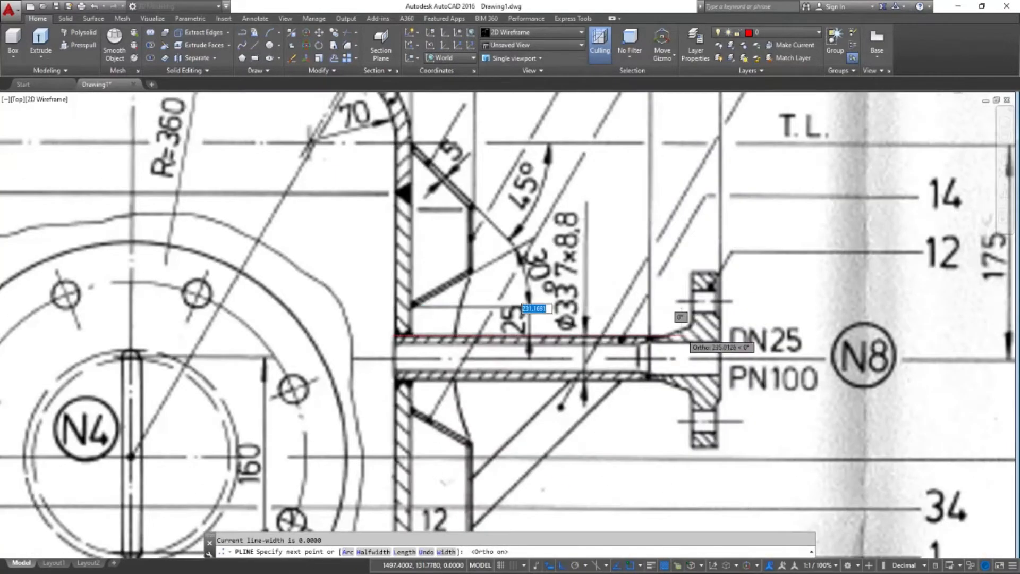
scroll(661, 336, up, 4)
click(659, 335)
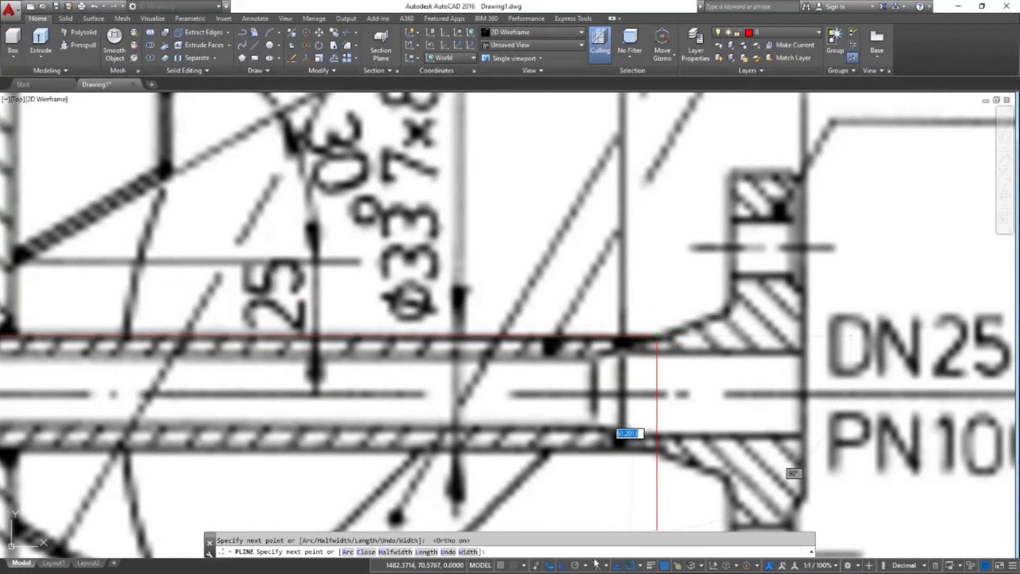
Continue nozzle N8's polyline with Ortho off up the neck taper, over the flange rim and down its outer face to the raised face
click(561, 566)
click(728, 308)
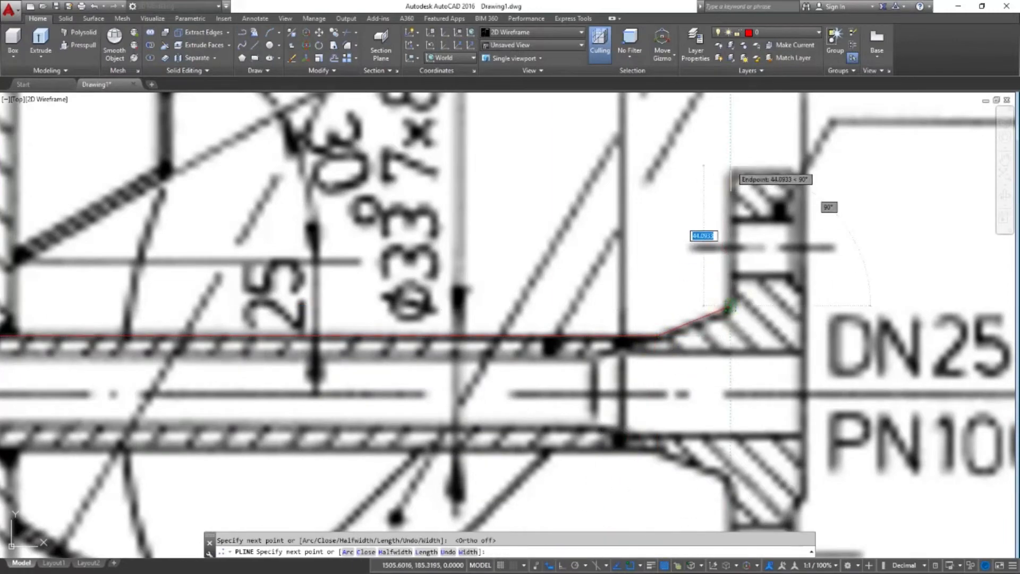
click(731, 173)
scroll(796, 172, down, 3)
scroll(636, 220, up, 3)
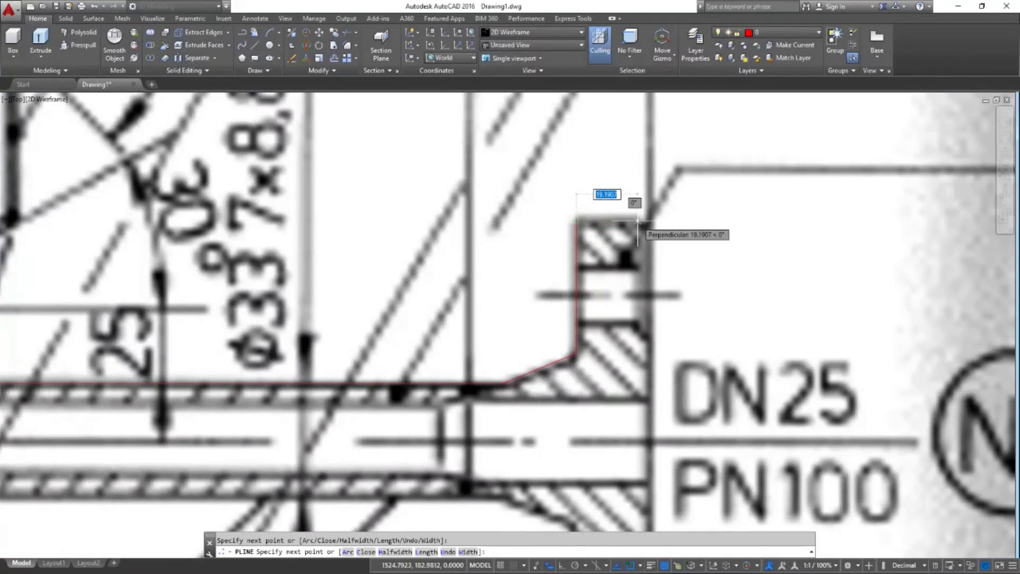
click(638, 220)
click(638, 324)
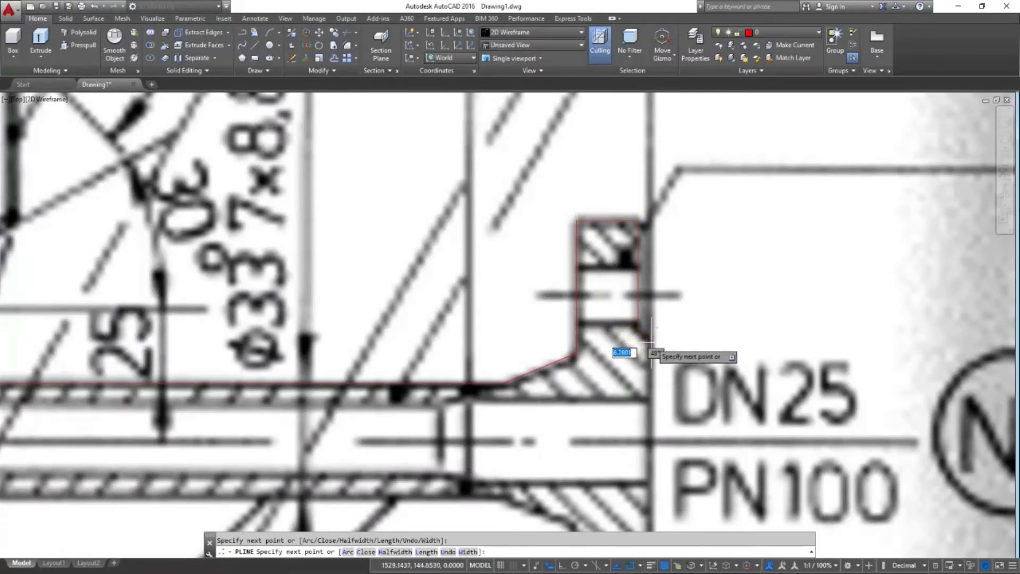
Trace N8's raised face and the bore edge back to the shell's inner face, and close the polyline at its start point
click(649, 340)
click(652, 400)
scroll(652, 400, down, 2)
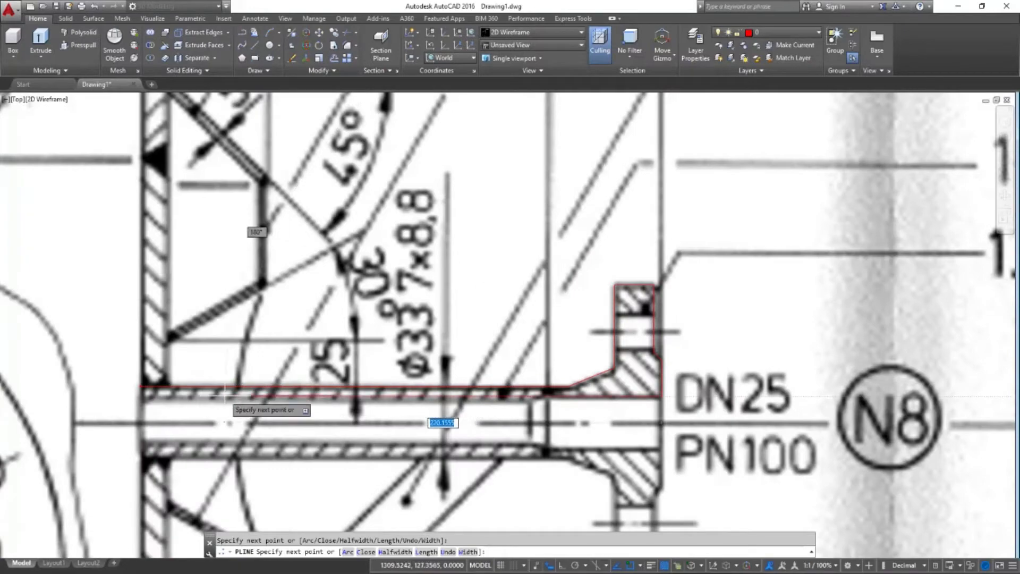
click(139, 386)
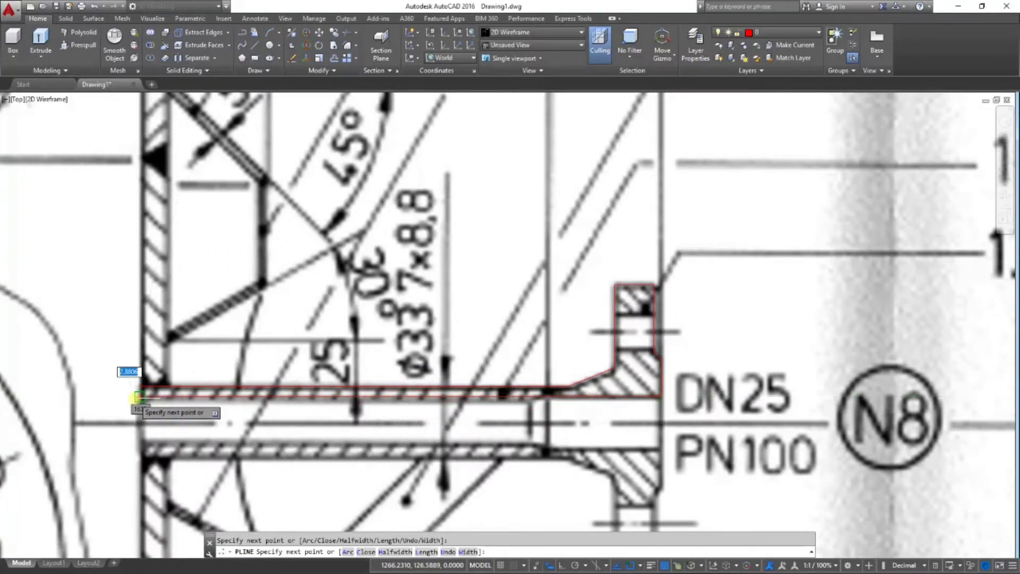
text(c)
key(Return)
scroll(451, 306, down, 5)
key(Escape)
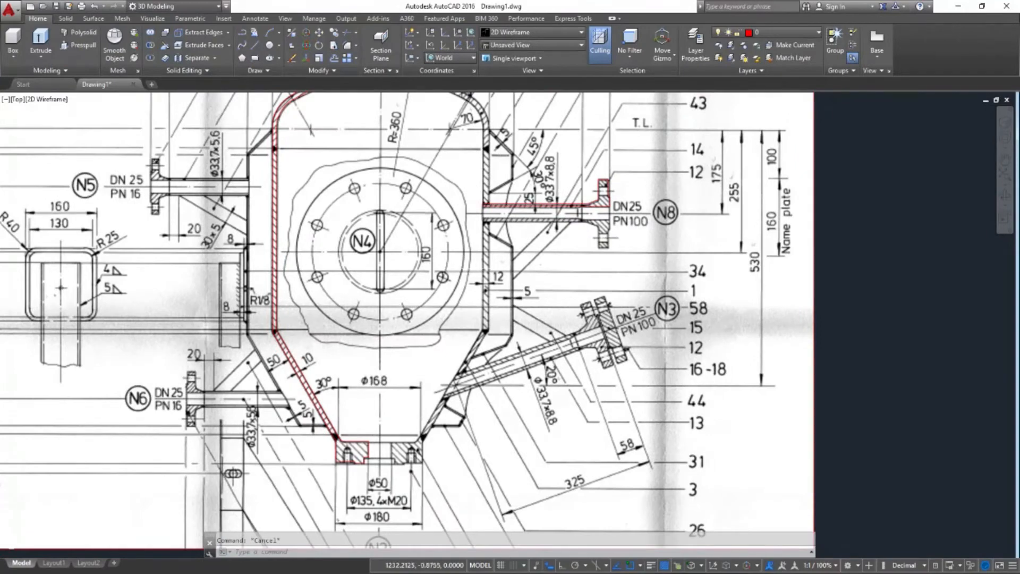
Trace nozzle N3's upper inner pipe edge with a polyline from the cone's inner face through the short taper at the flange weld
scroll(513, 199, up, 2)
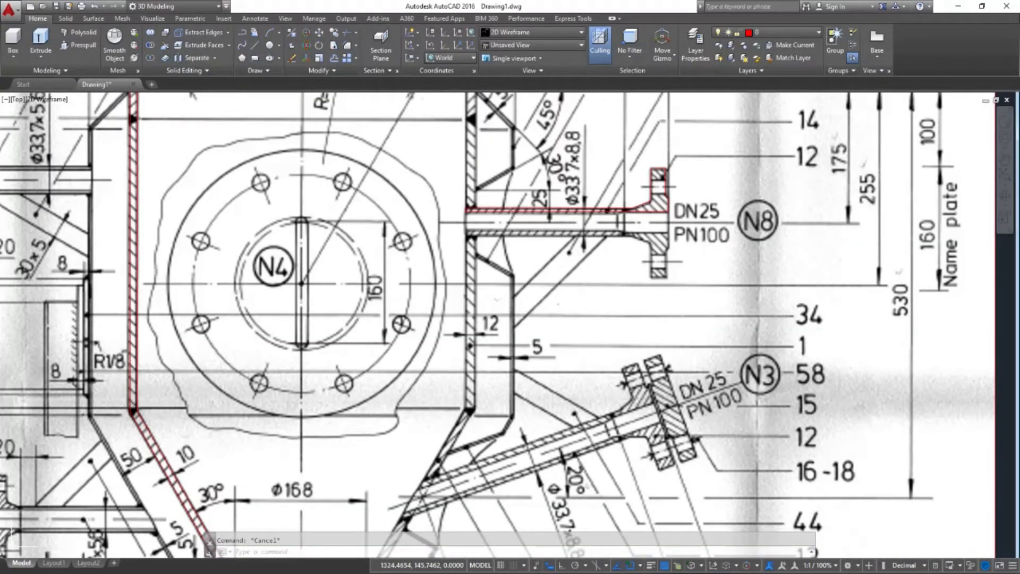
middle_drag(512, 361, 476, 252)
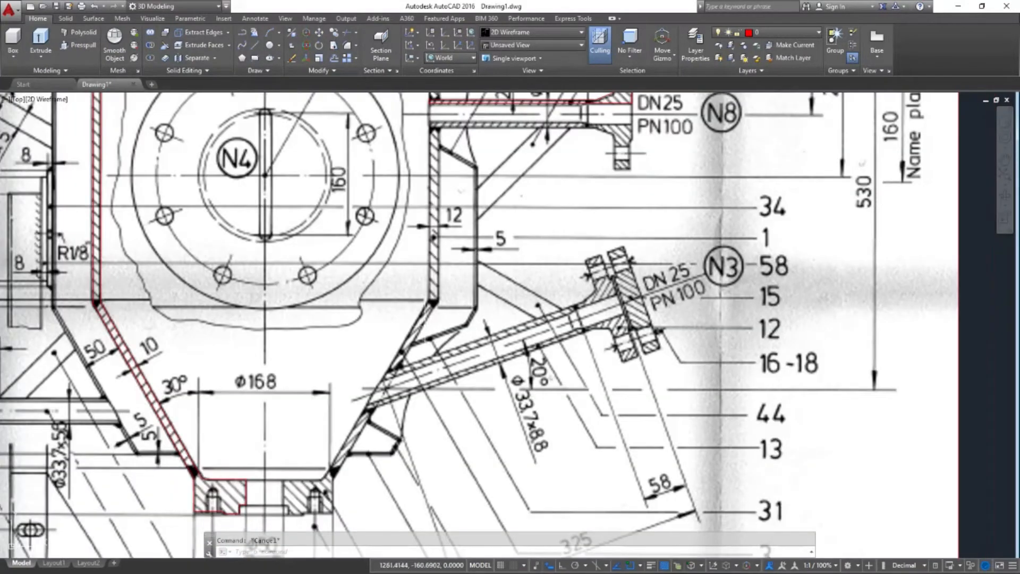
scroll(492, 352, up, 2)
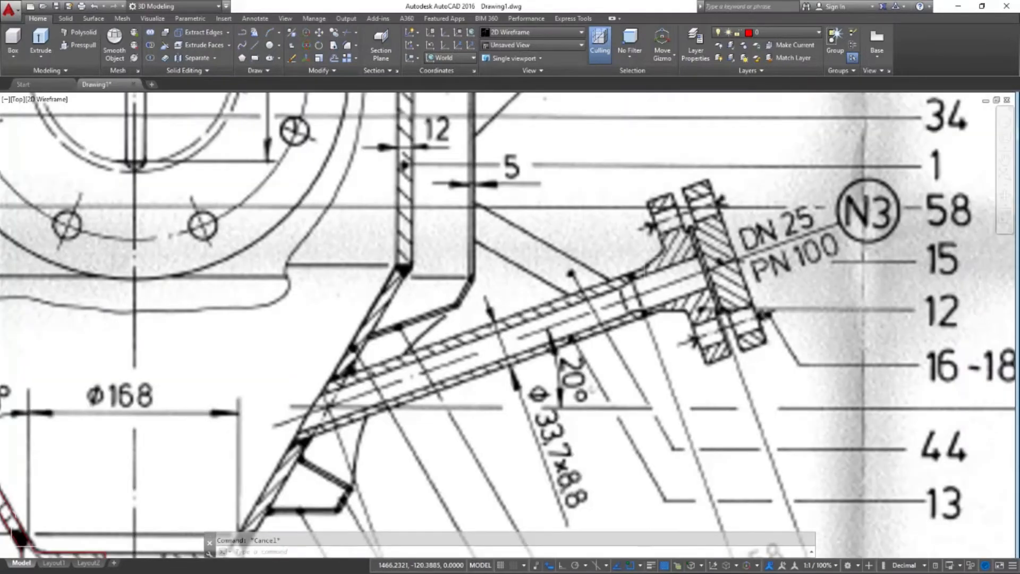
text(pl)
key(Return)
scroll(314, 393, up, 4)
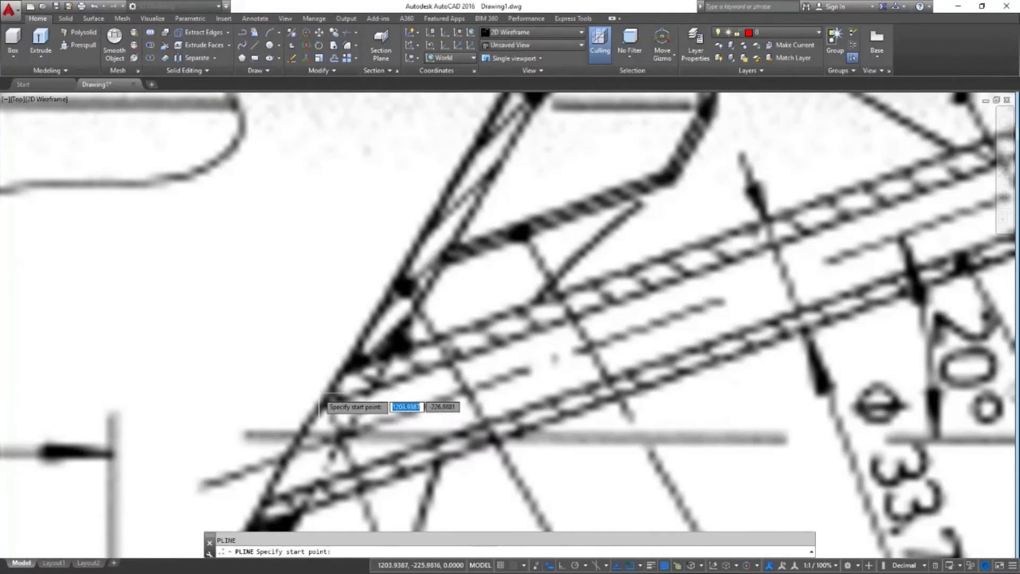
scroll(508, 339, up, 5)
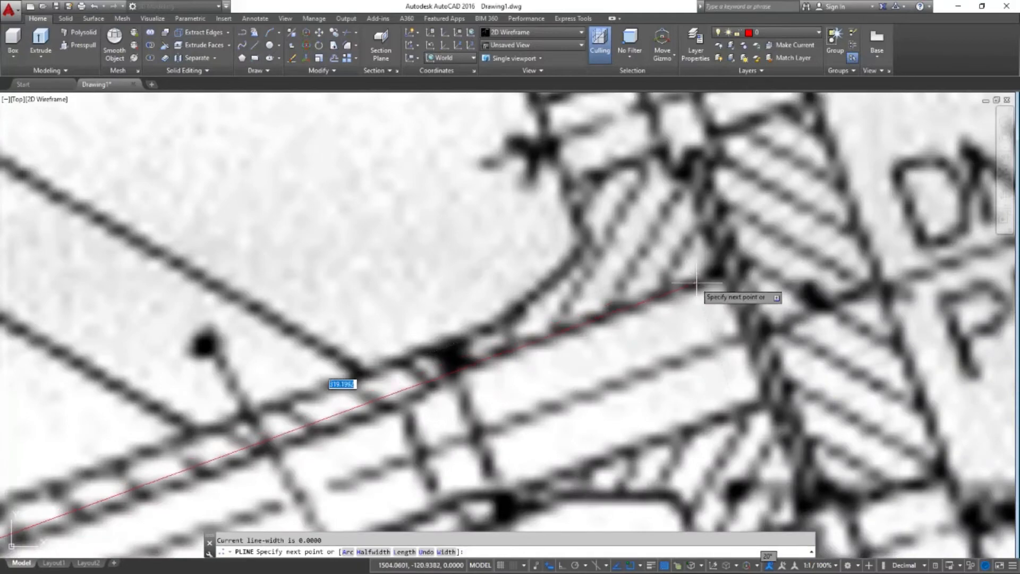
scroll(721, 275, down, 5)
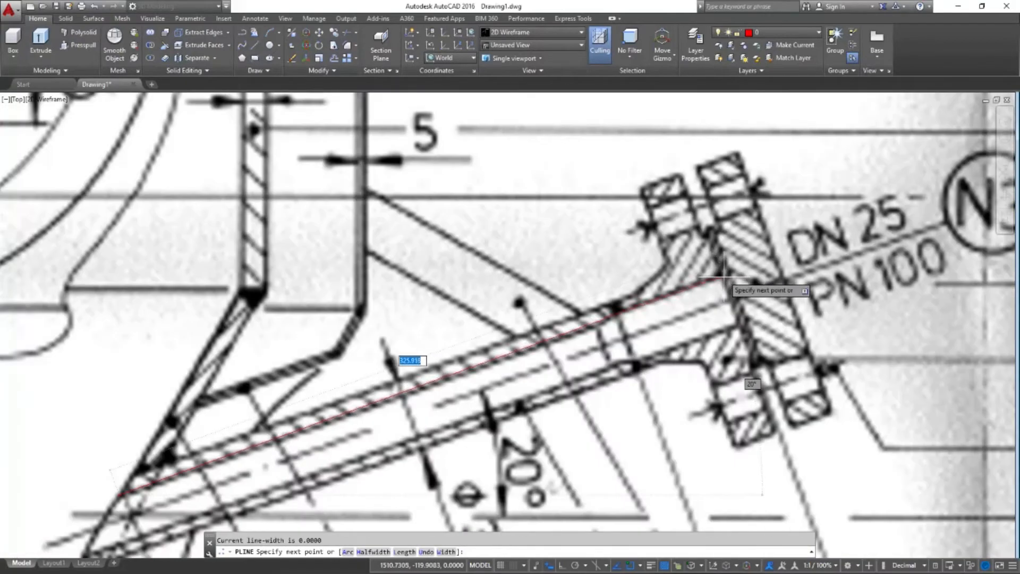
scroll(624, 319, up, 3)
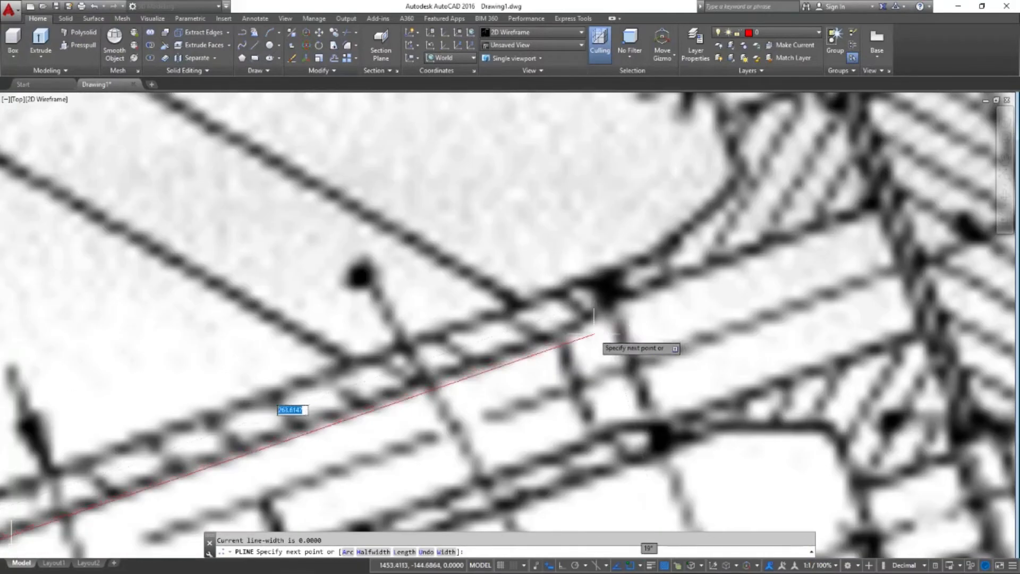
click(561, 336)
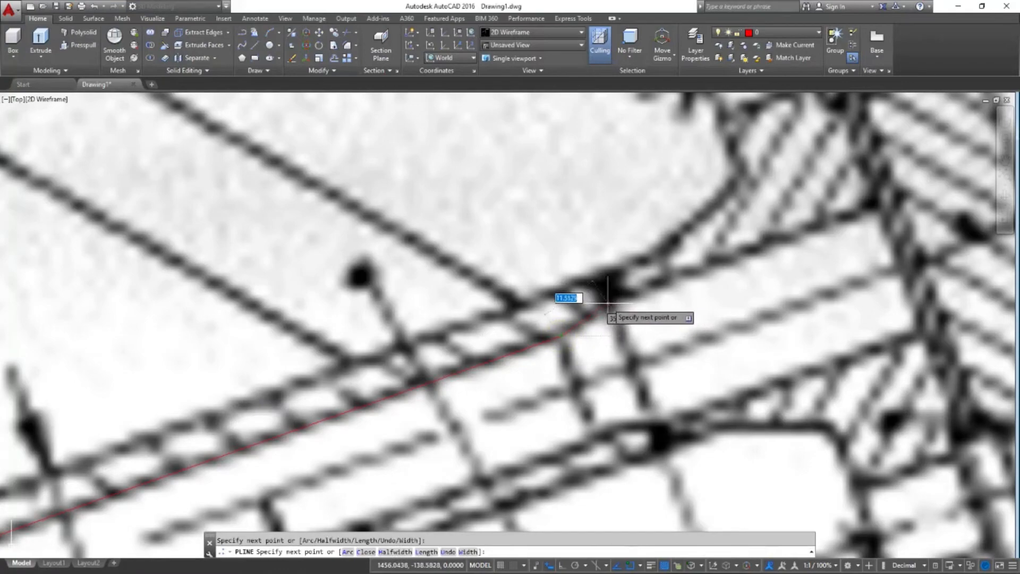
click(609, 303)
scroll(764, 270, down, 2)
scroll(764, 270, down, 2)
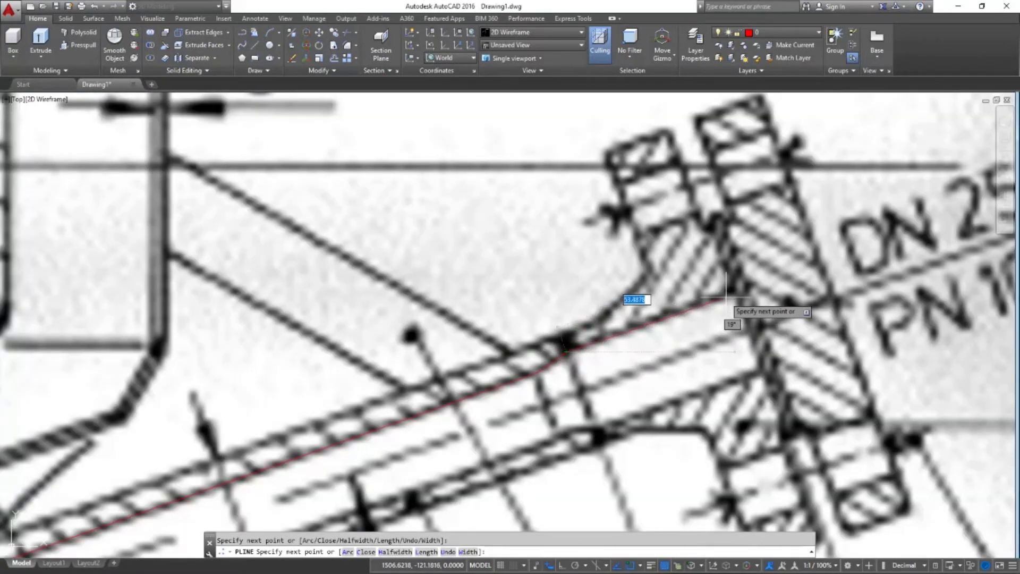
key(Escape)
Align the UCS to nozzle N3, with its origin at the traced edge's start point and the X axis along that edge
scroll(644, 339, down, 3)
scroll(426, 378, up, 3)
text(UCS)
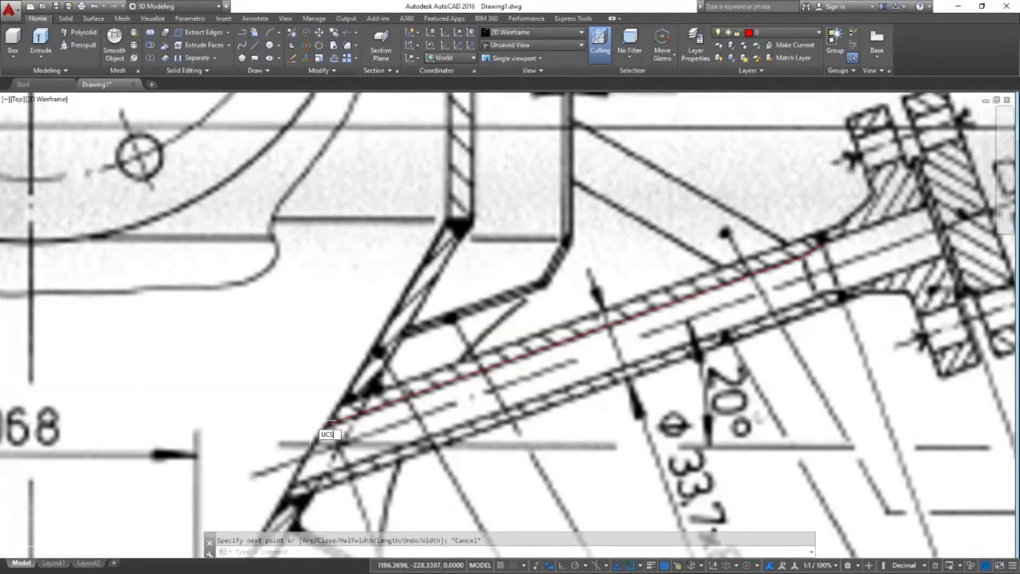
key(Return)
click(329, 424)
click(445, 386)
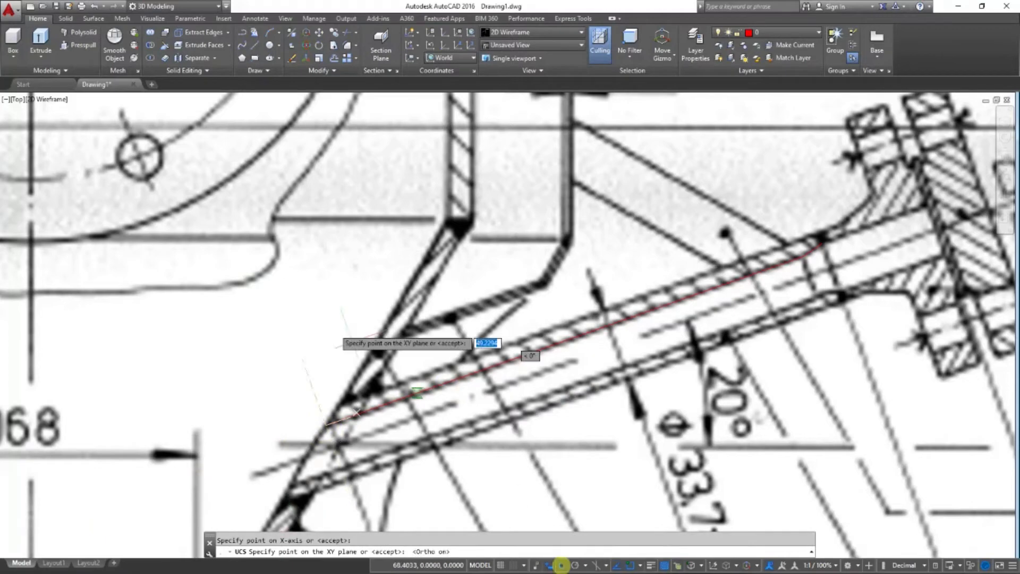
key(Return)
Draw lines from the end of N3's polyline along the flange bore to the sealing face and up the raised face
middle_drag(841, 253, 740, 296)
text(l)
key(Return)
click(723, 287)
scroll(826, 250, up, 4)
click(818, 256)
scroll(760, 244, down, 4)
scroll(759, 246, up, 4)
click(763, 245)
Continue N3's flange outline with Ortho off over the raised-face step, up the face, across the rim and down to the neck
click(557, 567)
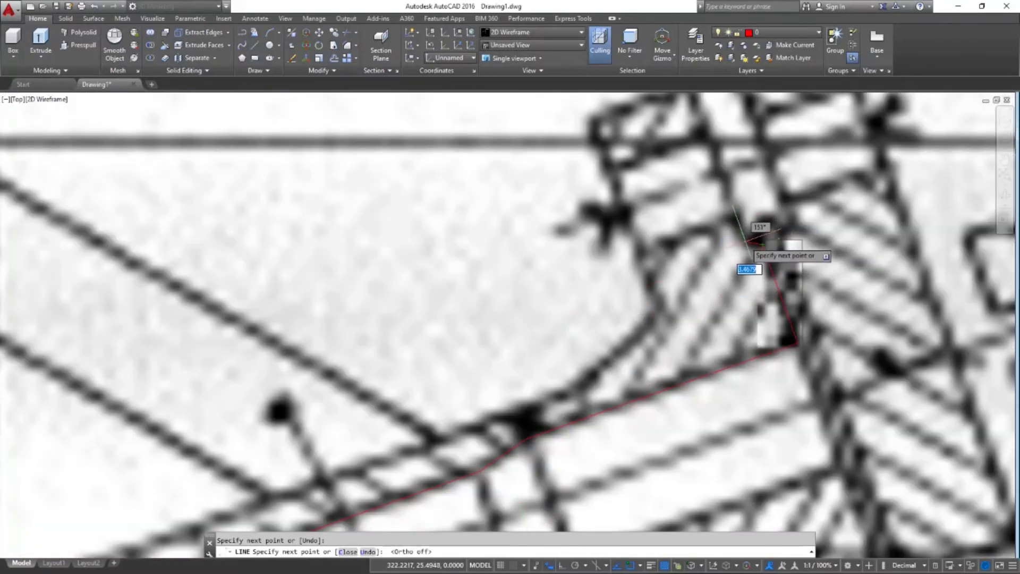
click(747, 239)
middle_drag(695, 108, 716, 185)
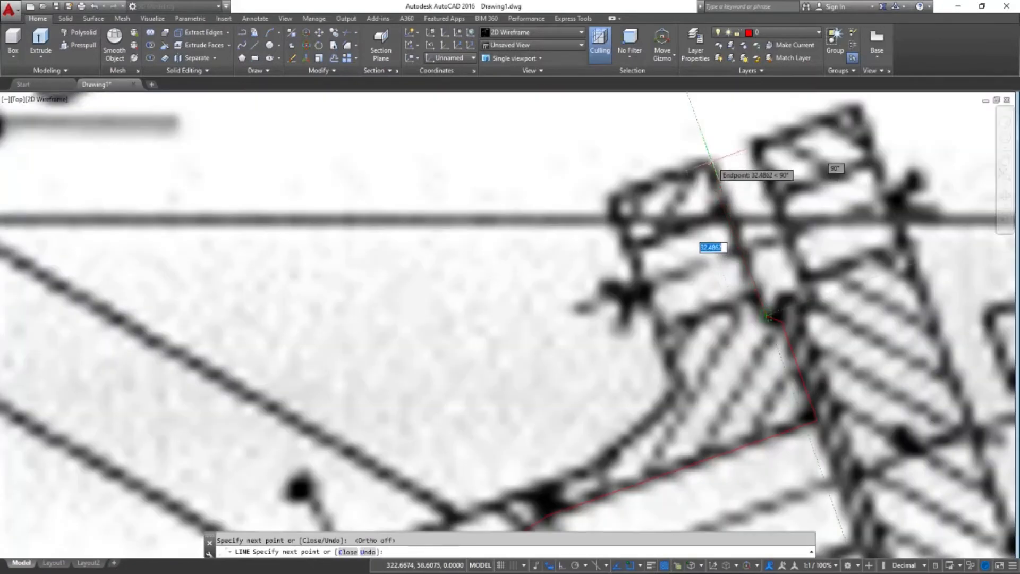
click(711, 159)
click(612, 196)
click(678, 382)
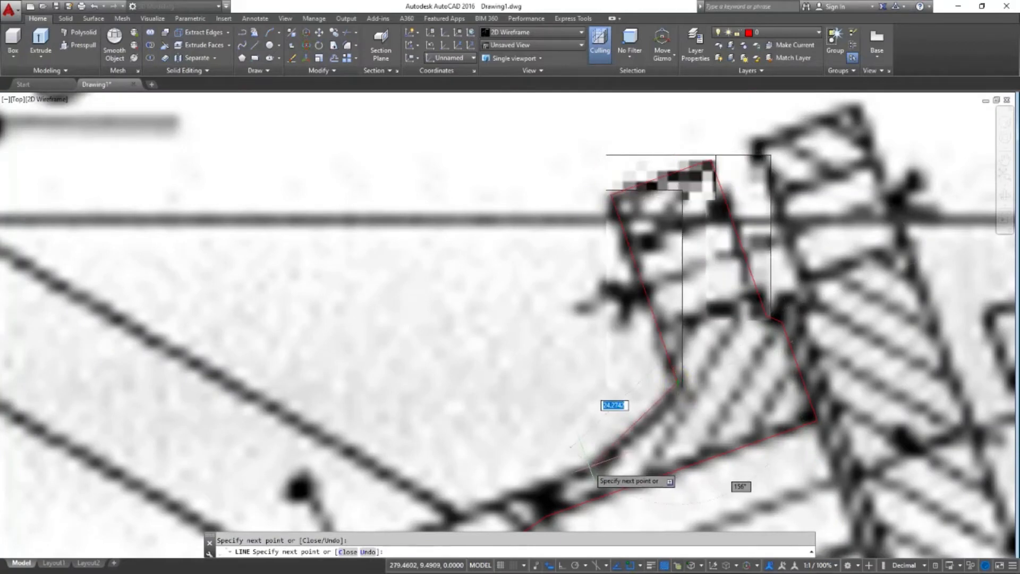
Trace N3's neck taper and the pipe's outer edge back to the cone wall, and complete the outline at the pipe end
scroll(589, 468, down, 4)
scroll(611, 409, up, 2)
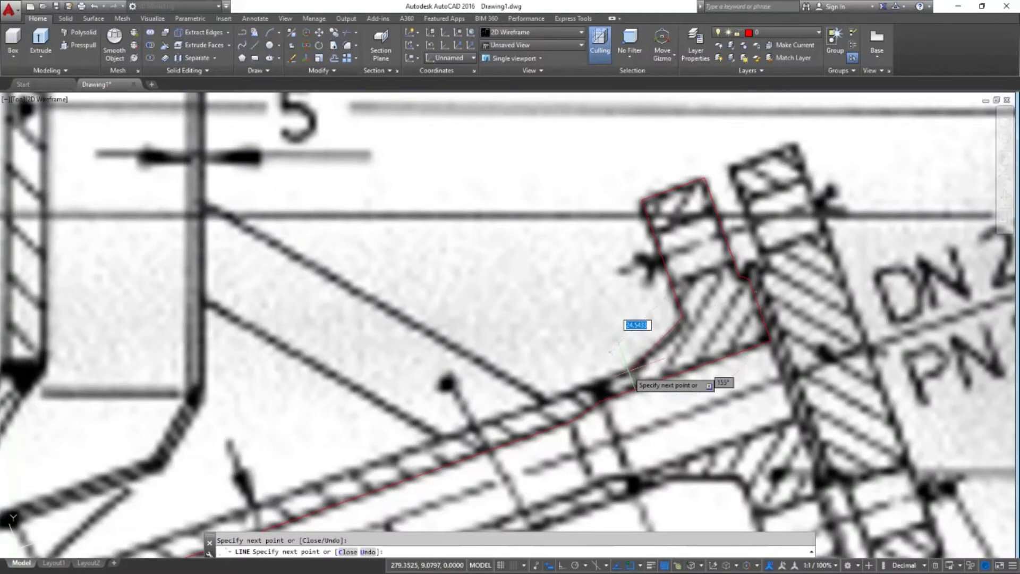
click(610, 373)
scroll(611, 377, down, 4)
scroll(332, 451, up, 5)
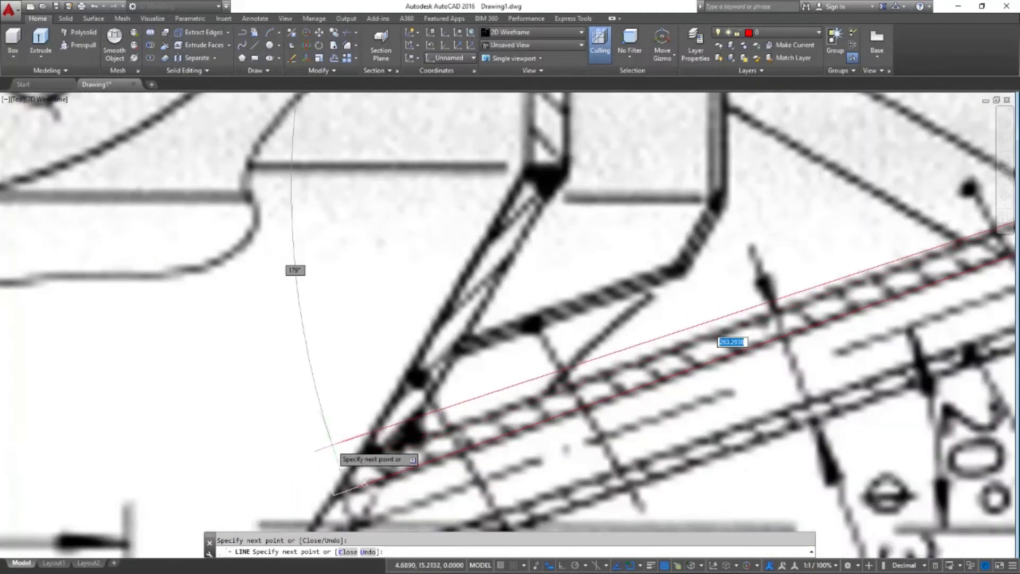
key(F8)
click(334, 494)
scroll(325, 467, down, 3)
click(364, 449)
key(Escape)
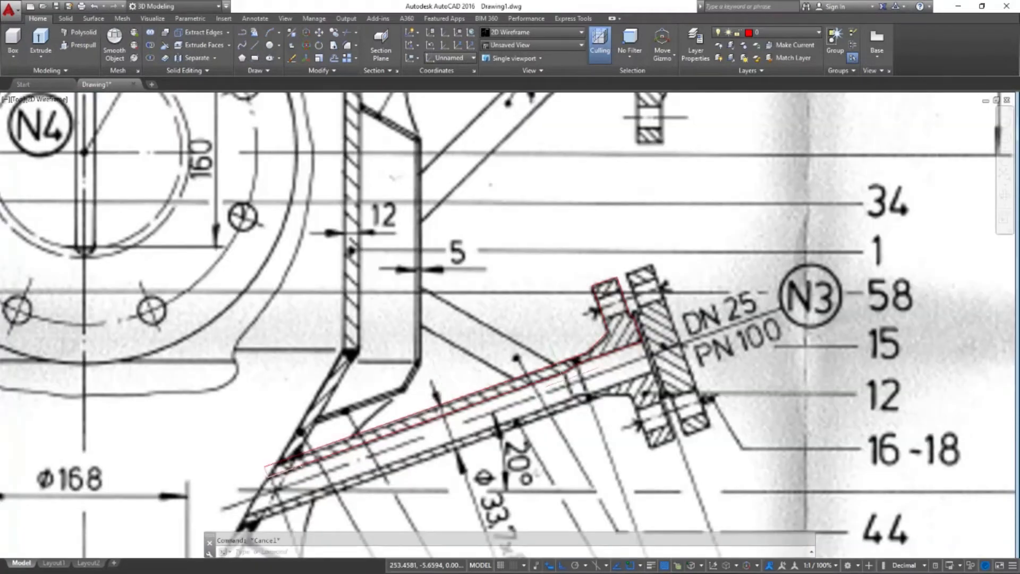
key(Return)
key(Return)
click(532, 379)
key(Return)
middle_drag(648, 272, 525, 259)
text(REC)
key(Return)
scroll(508, 271, up, 2)
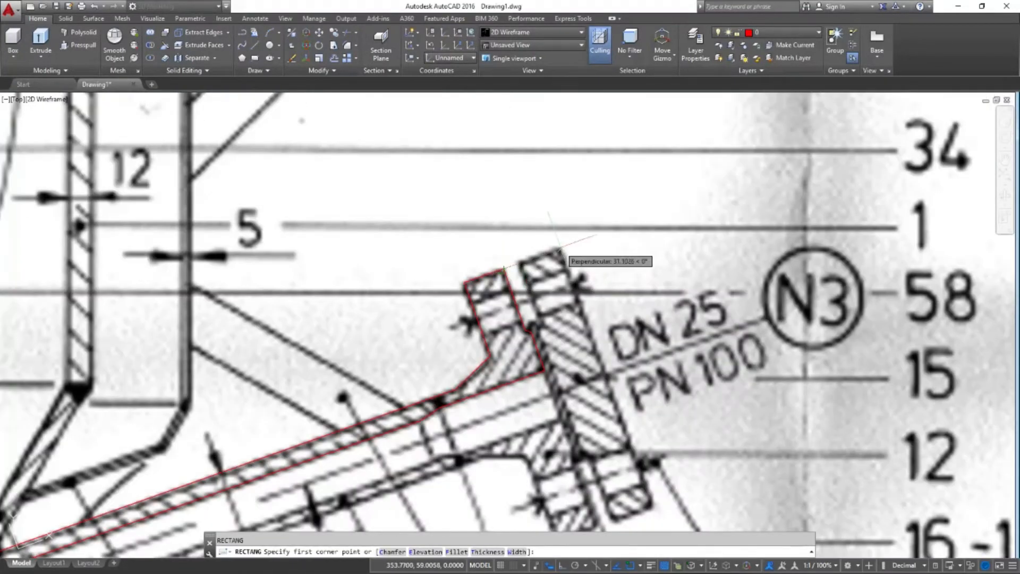
key(Escape)
Start a polyline at the N3 blind flange's upper outer corner and trace its rim, inner face and raised-face step
text(pl)
key(Return)
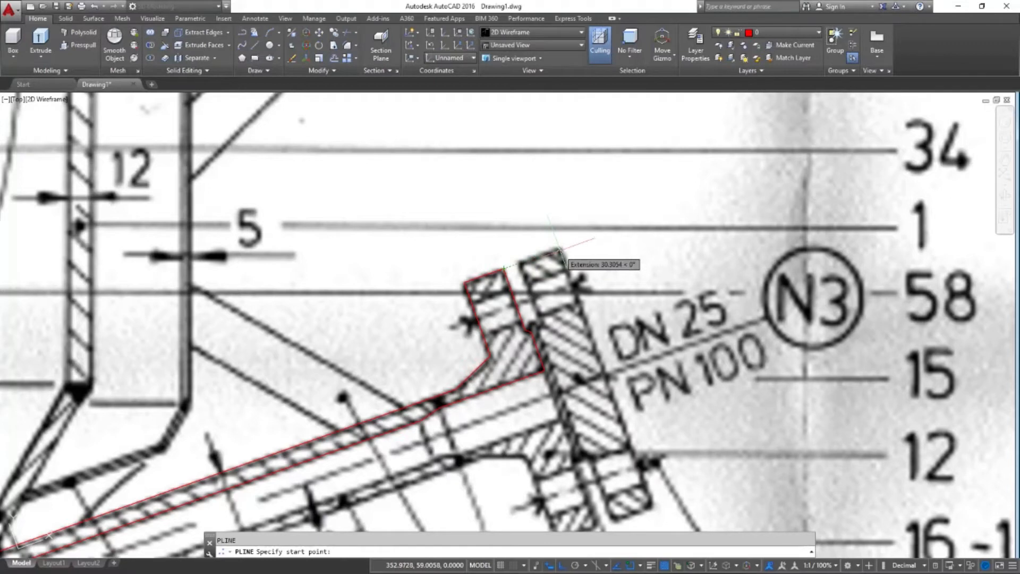
click(558, 250)
click(524, 264)
scroll(548, 327, up, 2)
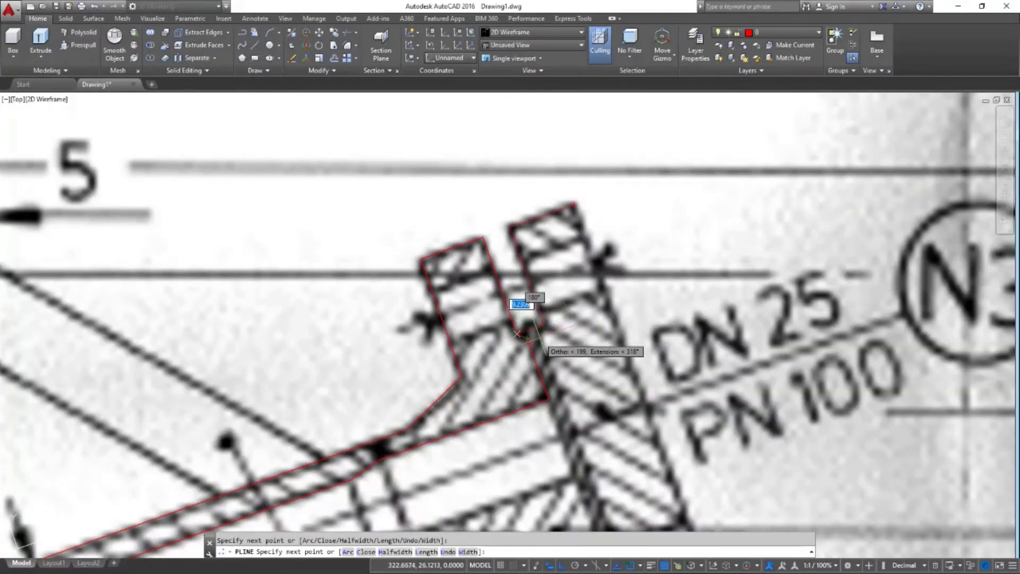
key(F8)
scroll(547, 436, up, 3)
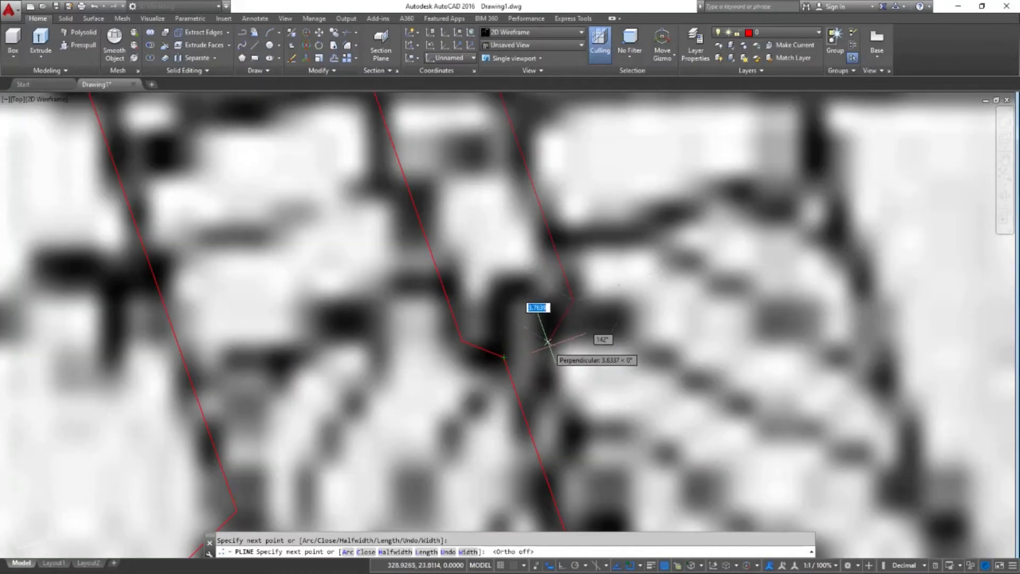
scroll(548, 341, down, 2)
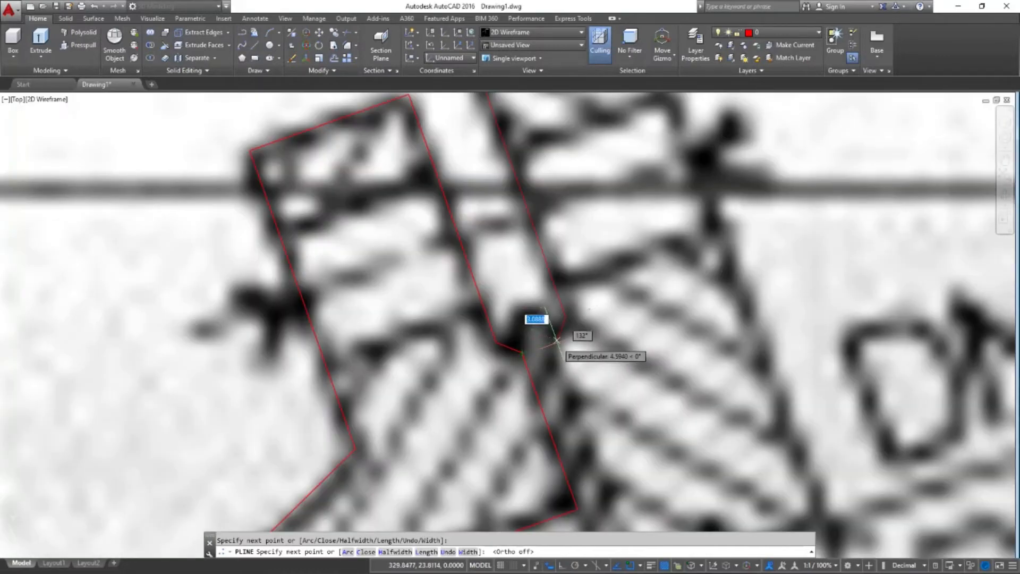
click(554, 341)
Trace the blind flange's raised face down to the nozzle axis, cross its thickness along the axis and close the half profile
scroll(550, 319, down, 3)
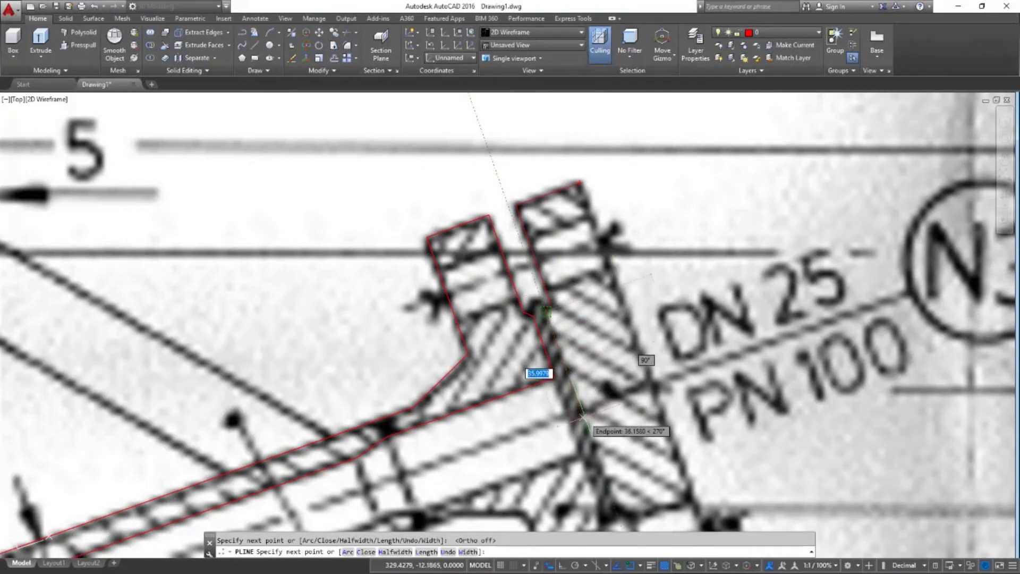
scroll(571, 409, down, 3)
scroll(588, 417, up, 3)
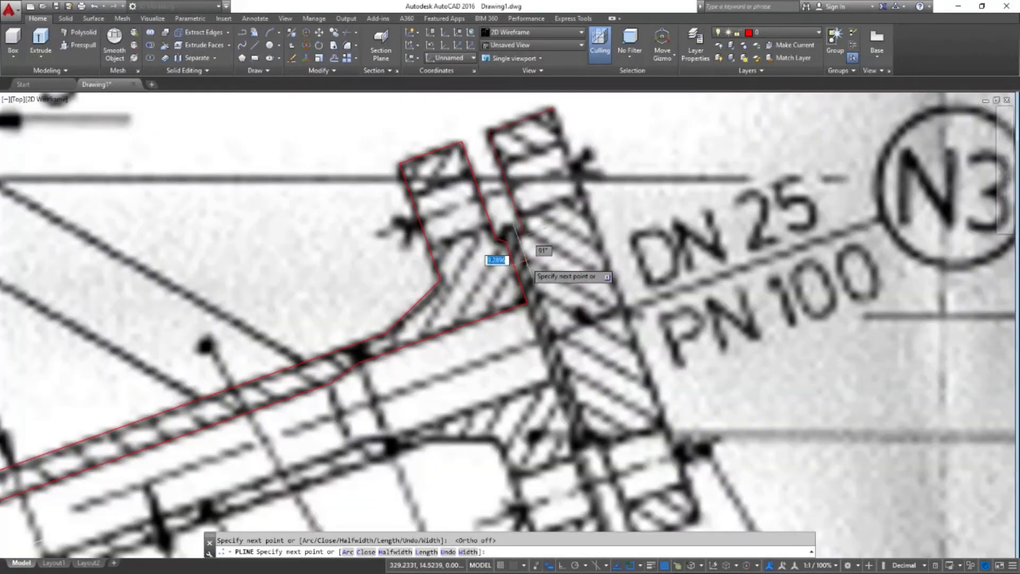
click(552, 338)
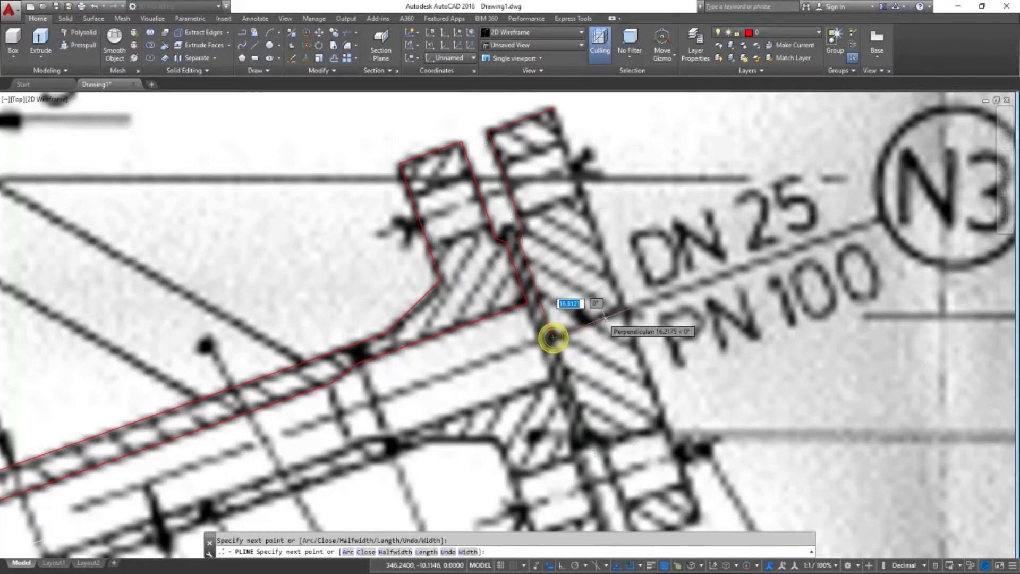
click(620, 311)
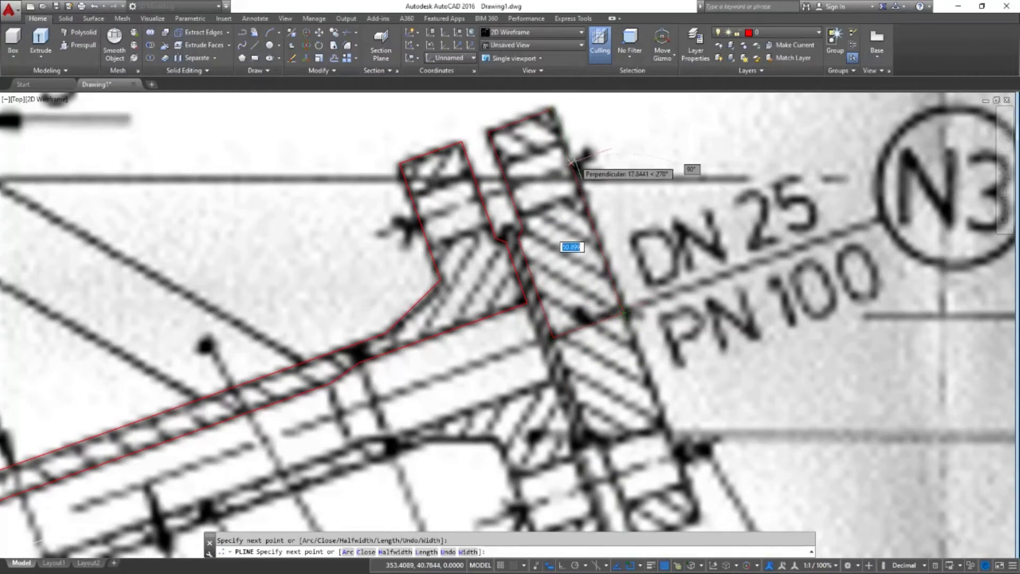
key(Return)
click(596, 320)
scroll(596, 320, down, 4)
middle_drag(595, 320, 587, 286)
scroll(547, 255, up, 6)
key(Escape)
scroll(536, 258, down, 5)
text(rec)
key(Return)
click(560, 325)
scroll(532, 257, up, 5)
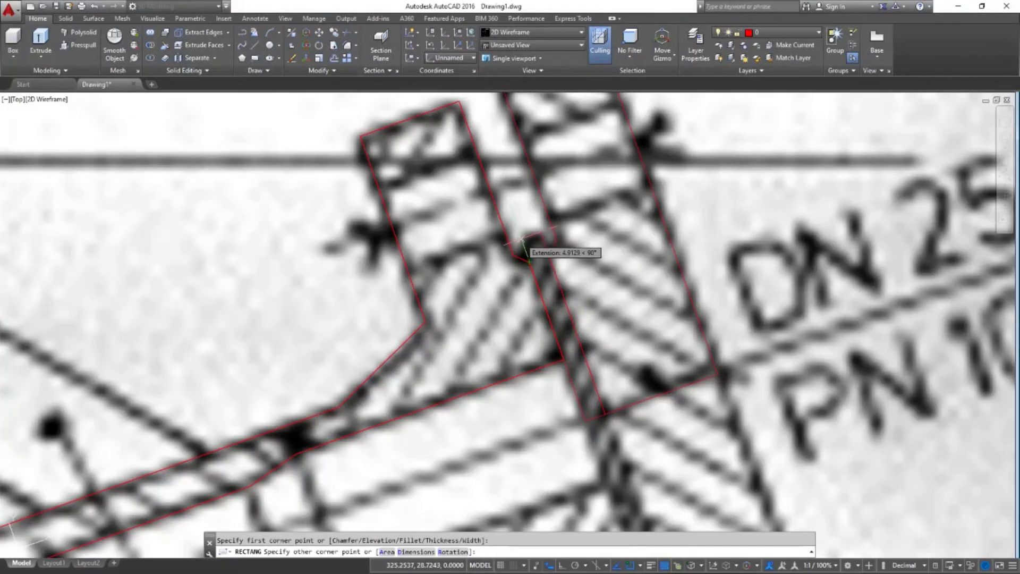
key(Escape)
text(dist)
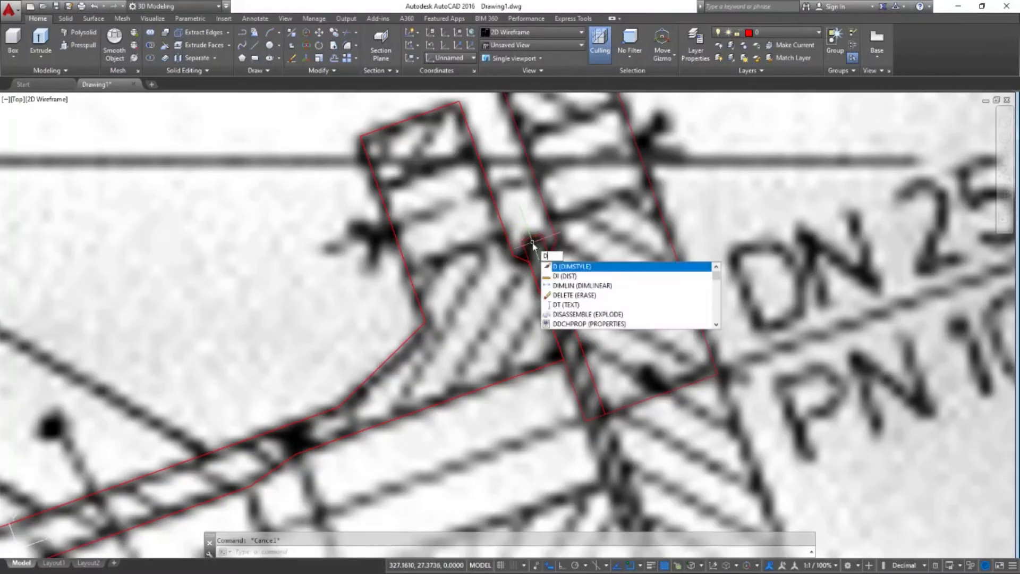
key(Return)
click(532, 242)
key(Escape)
Fillet the raised-face step corner on the N3 blind flange with a radius of 2
text(f)
key(Return)
text(r)
key(Return)
text(2)
key(Return)
click(529, 240)
scroll(524, 247, down, 2)
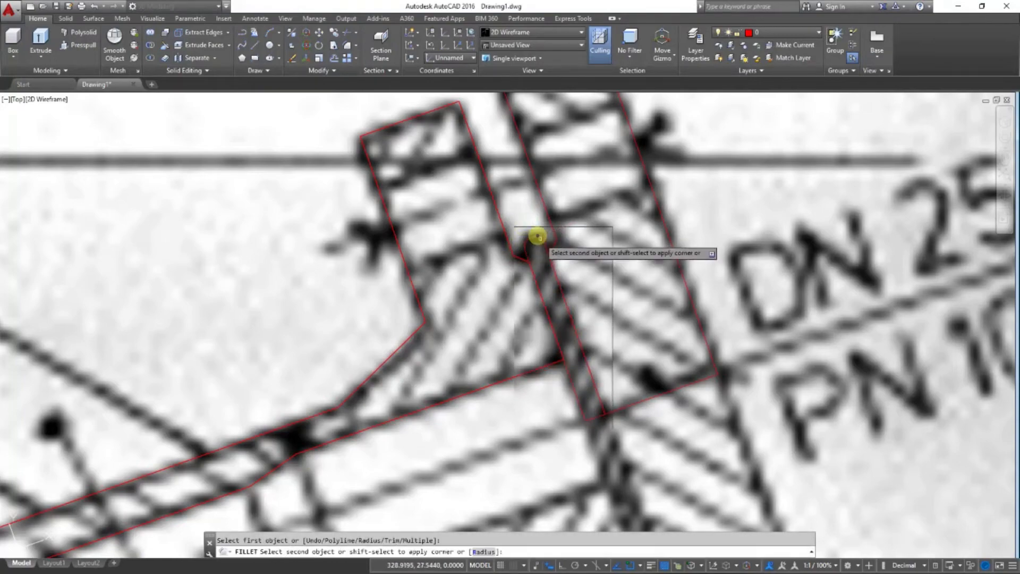
scroll(540, 237, down, 3)
key(Escape)
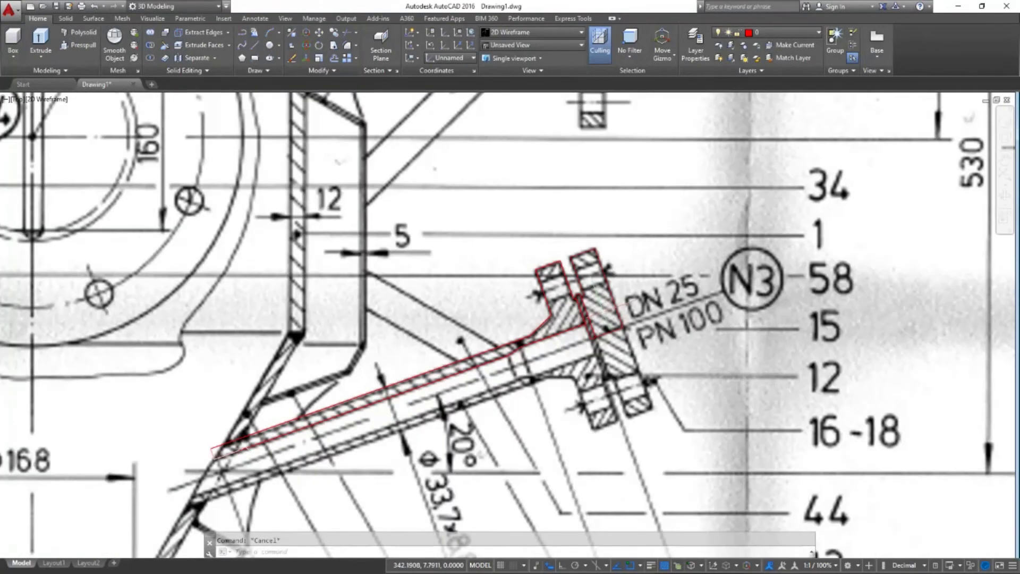
Draw a rectangle for the upper half of N3's bolt hole and stretch its inner end past the flange's back face
scroll(551, 291, up, 2)
middle_drag(551, 288, 522, 312)
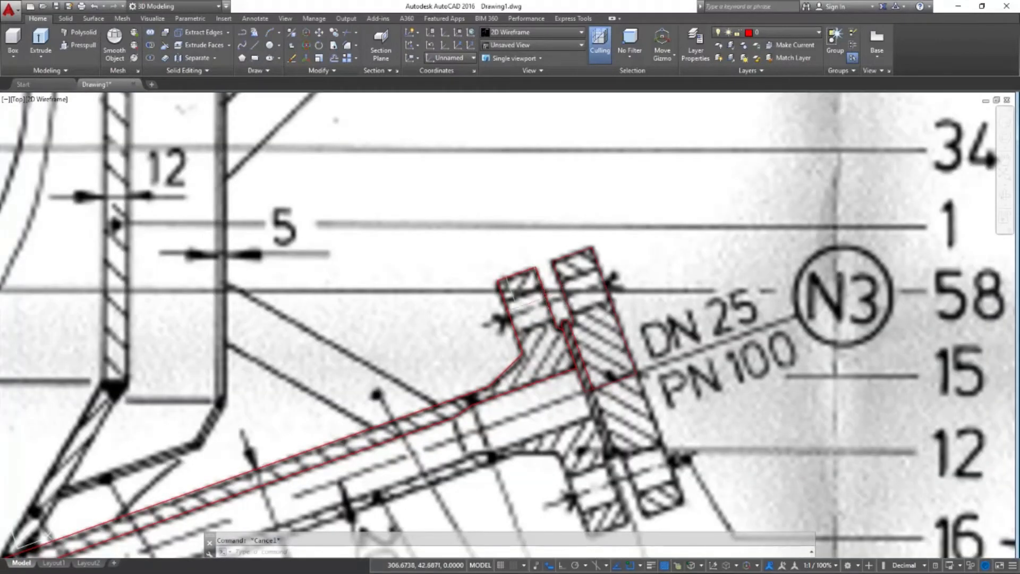
text(rec)
key(Return)
click(510, 320)
scroll(621, 265, up, 2)
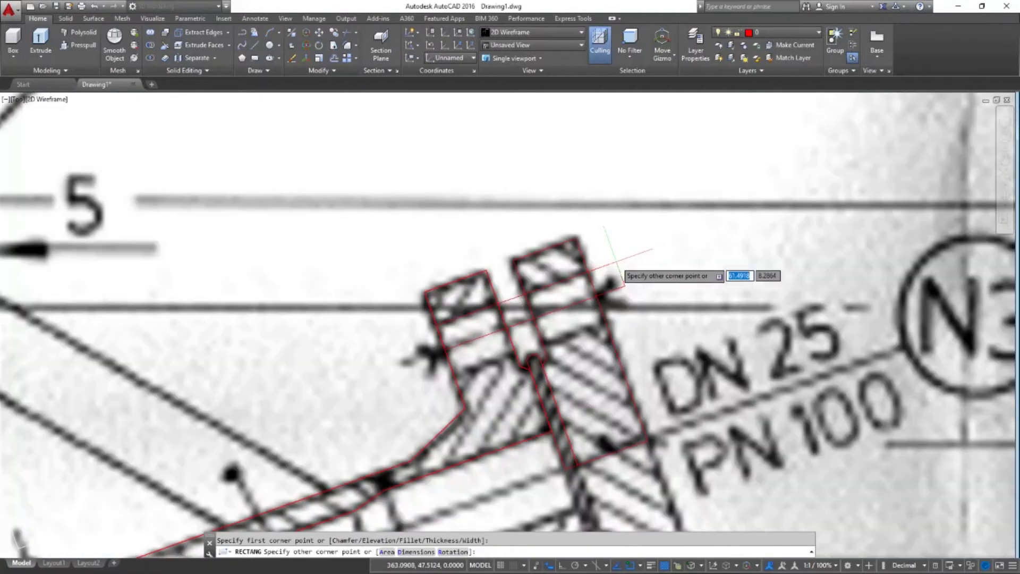
click(620, 262)
click(516, 299)
click(437, 338)
key(Escape)
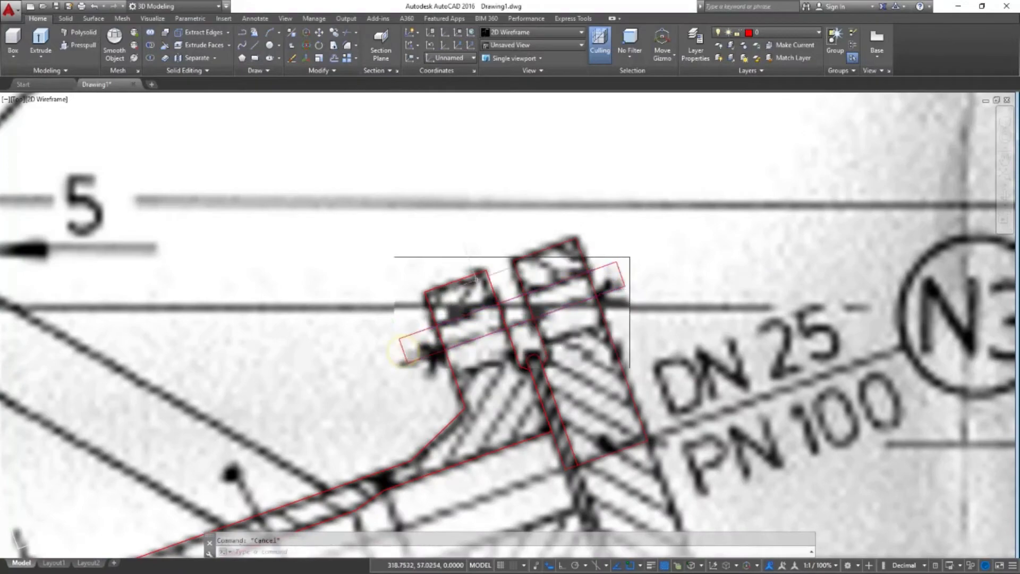
Restore the World UCS after the work on the inclined nozzle N3
scroll(478, 281, down, 2)
scroll(554, 311, down, 4)
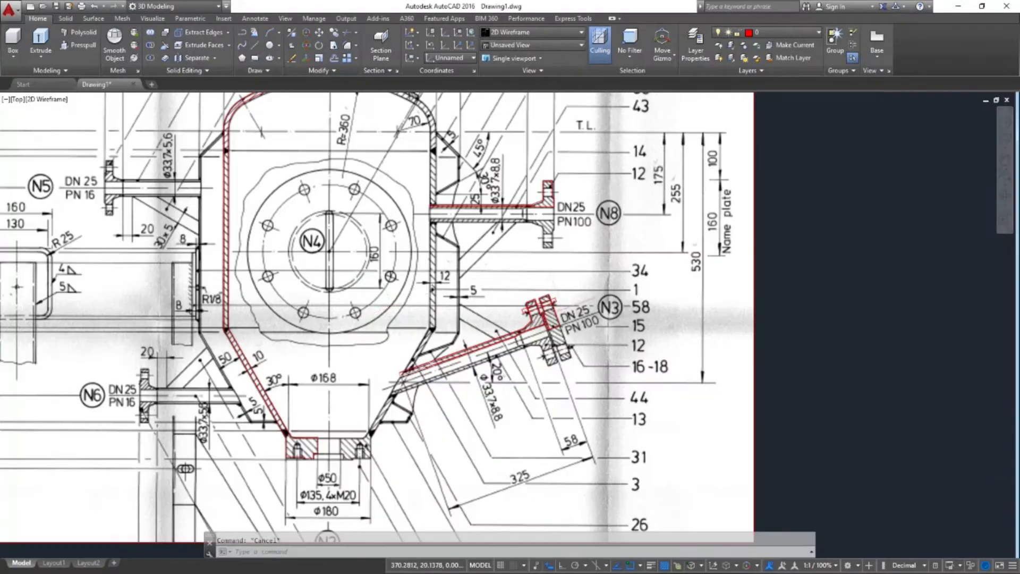
scroll(568, 269, down, 1)
scroll(567, 268, up, 6)
text(ucs)
key(Return)
text(W)
key(Return)
Draw a rectangle from N8's bolt-hole axis to the hole's upper edge and stretch its end beyond the flange's back
text(rec)
key(Return)
click(561, 277)
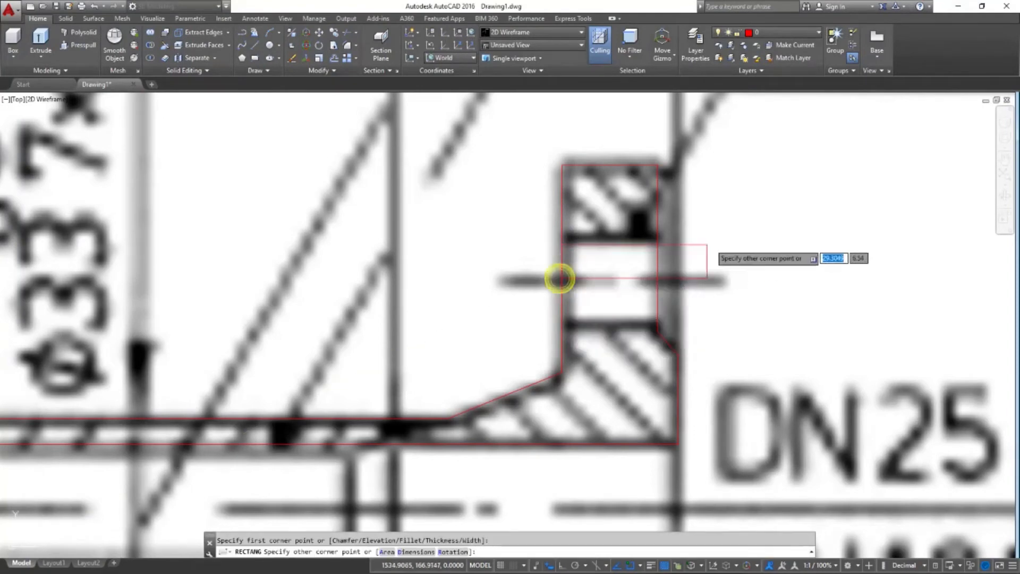
click(751, 240)
click(563, 258)
click(563, 259)
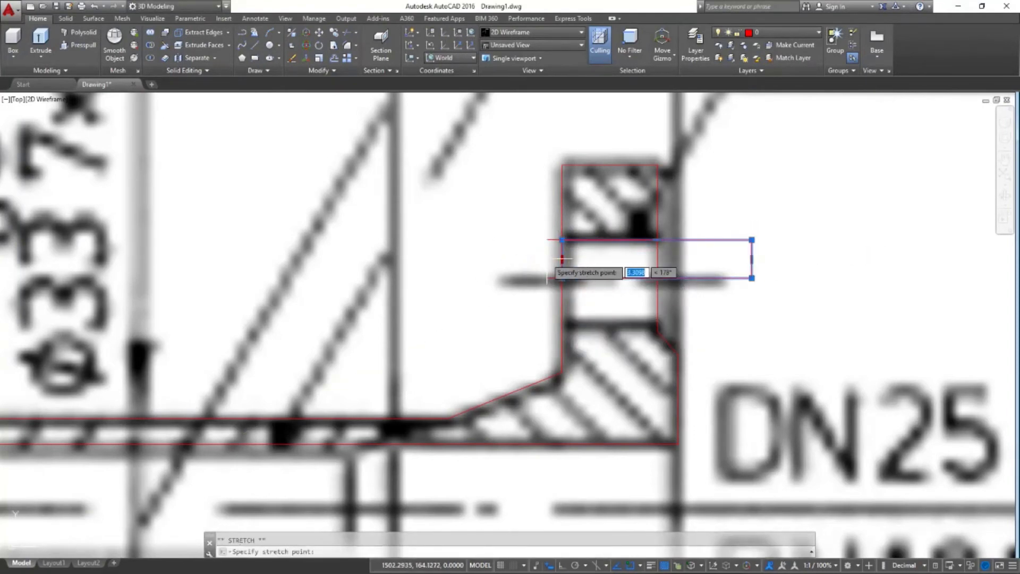
key(Escape)
Draw a rectangle for the upper half of N5's flange bolt hole and stretch its outer end beyond the flange face
scroll(526, 256, down, 6)
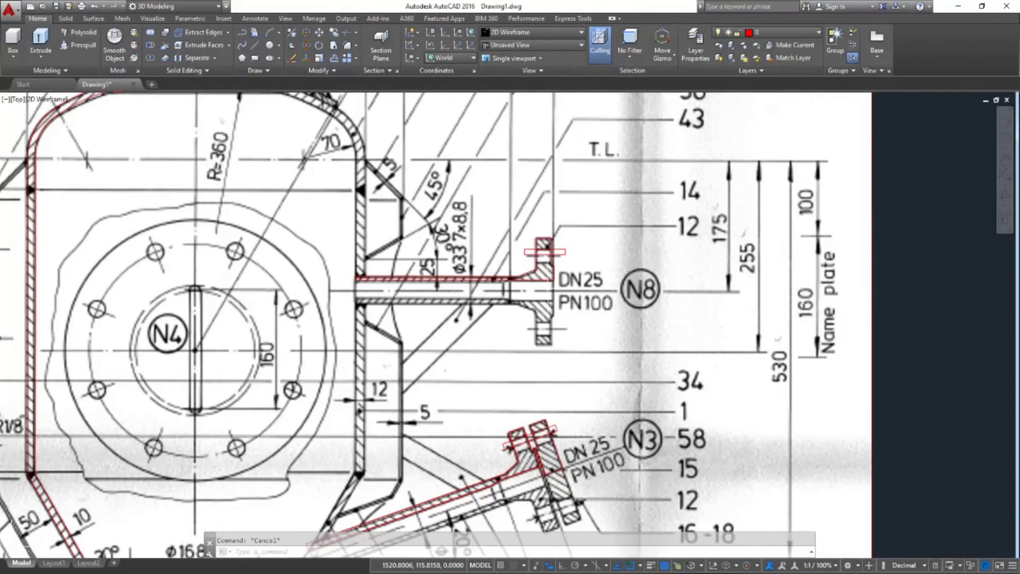
scroll(451, 269, down, 3)
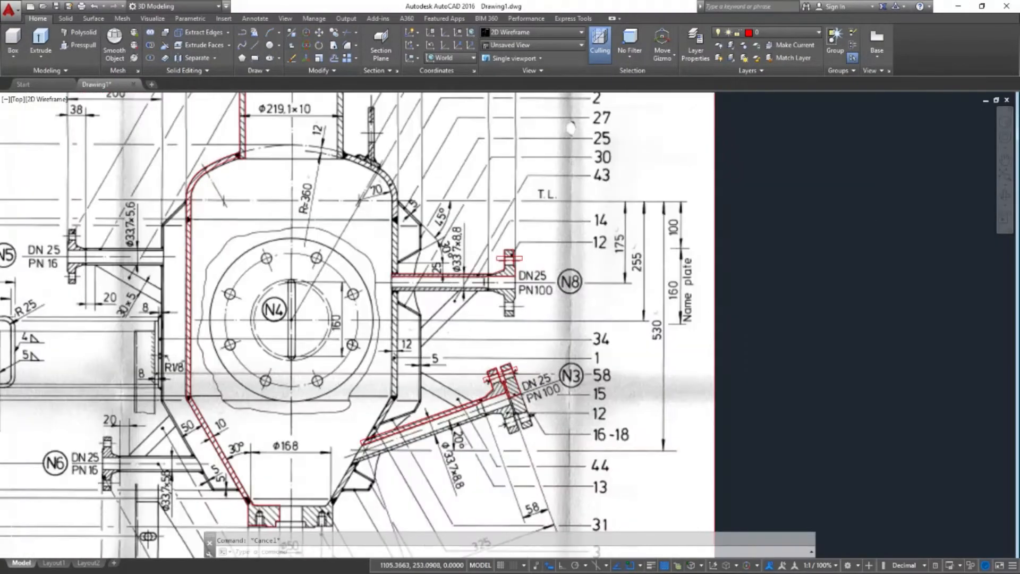
middle_drag(198, 218, 431, 260)
scroll(306, 276, up, 10)
key(space)
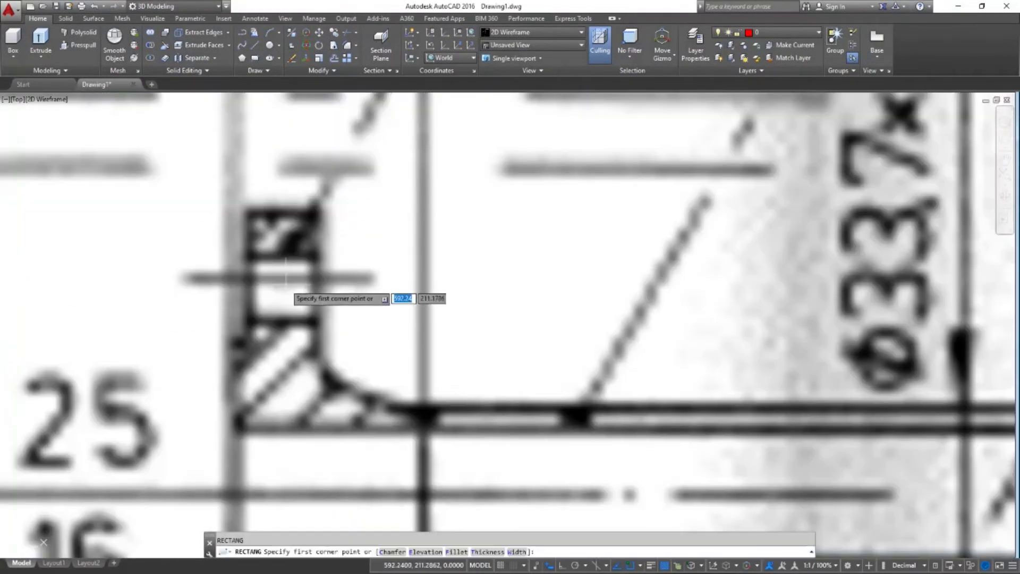
click(248, 259)
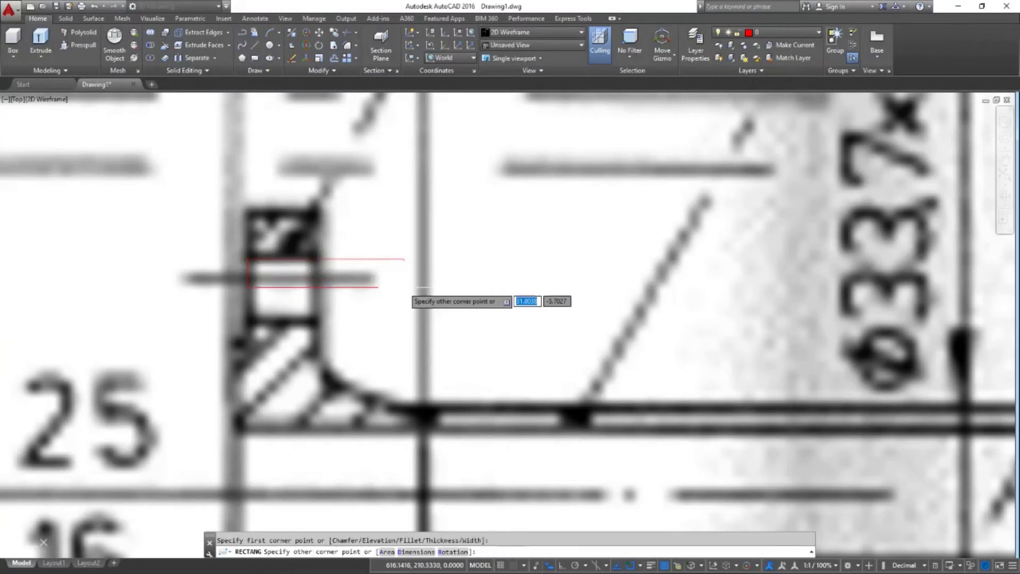
click(392, 289)
click(246, 272)
click(247, 274)
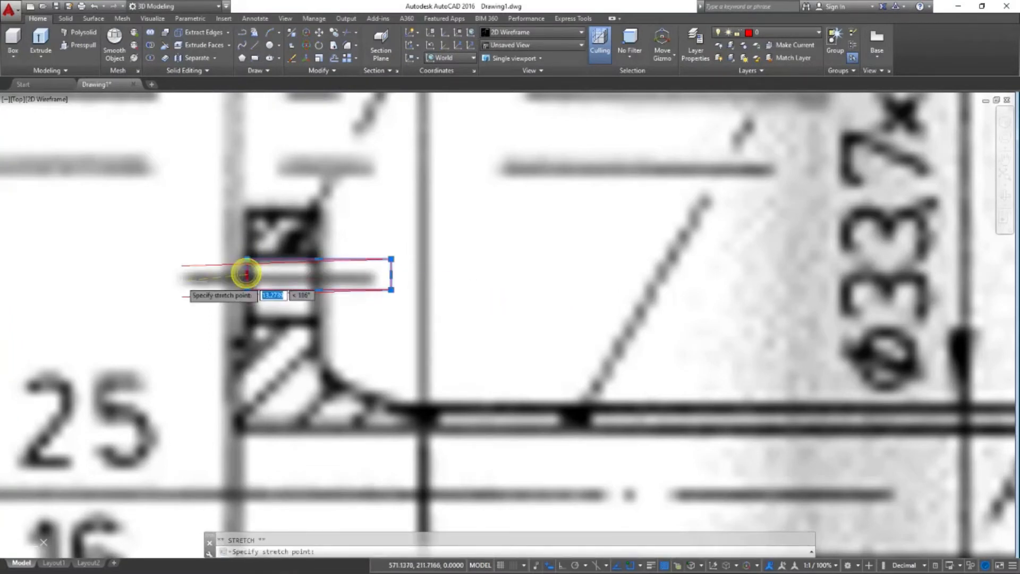
key(Escape)
Draw a rectangle for the upper half of N6's flange bolt hole and stretch its outer end beyond the flange face
scroll(213, 277, down, 10)
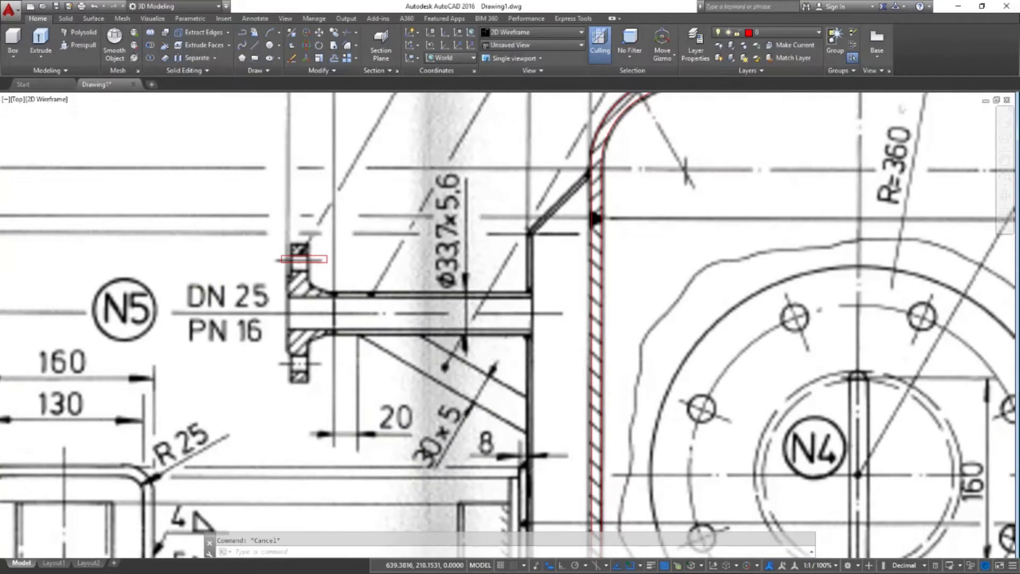
scroll(229, 303, down, 2)
scroll(260, 407, up, 6)
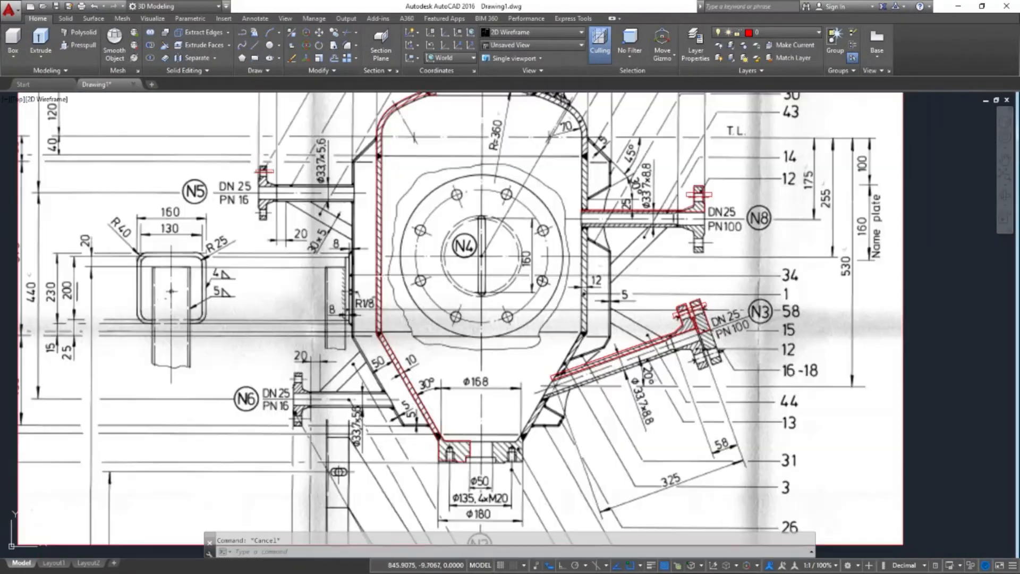
scroll(353, 351, up, 2)
key(space)
scroll(357, 324, up, 2)
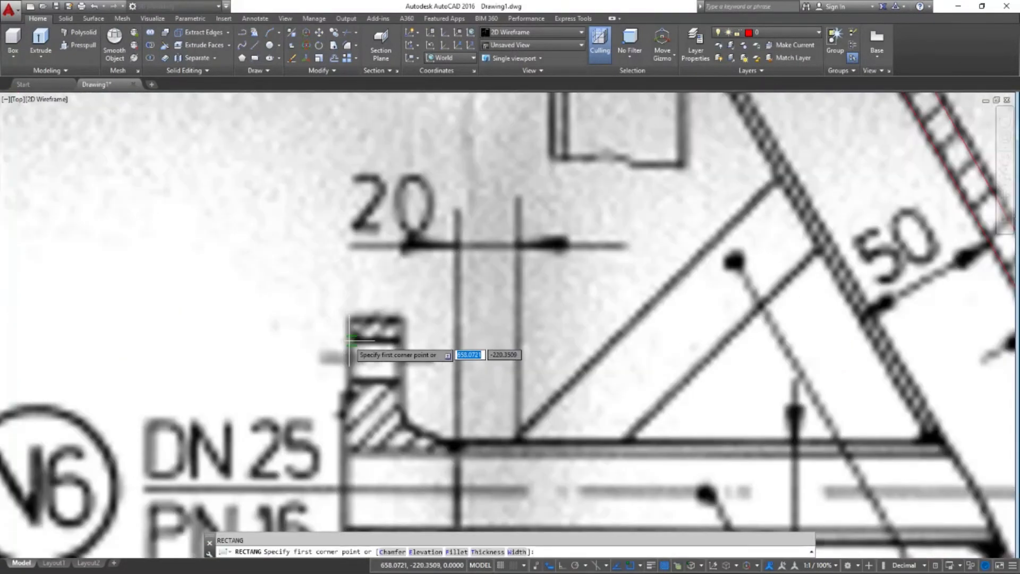
click(353, 341)
click(438, 360)
click(351, 350)
click(352, 350)
key(Escape)
Draw a line along the lower edge of N6's diagonal brace from the jacket to the pipe, re-placing its pipe end point
scroll(340, 318, down, 4)
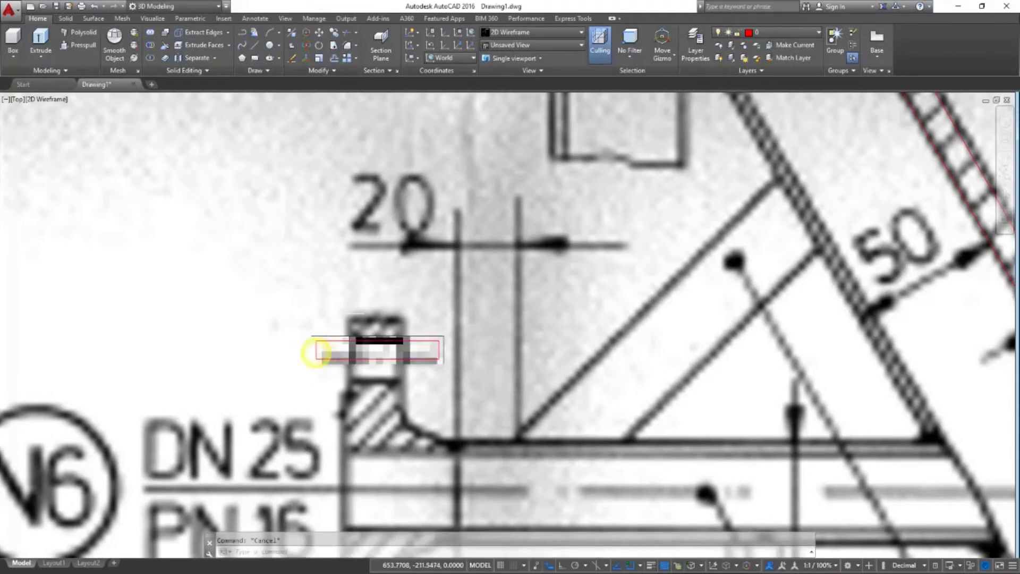
scroll(305, 344, down, 3)
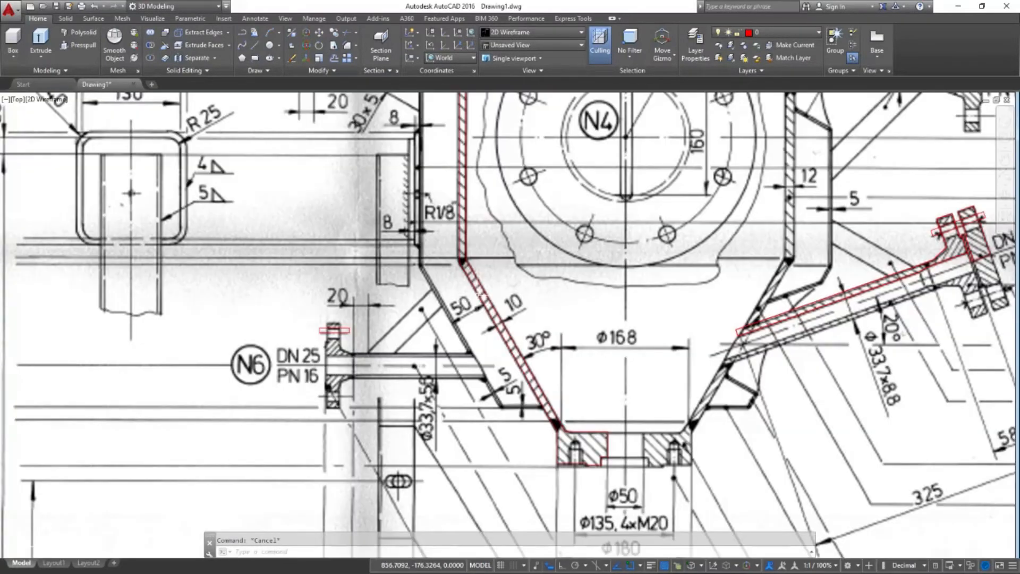
text(l)
key(Return)
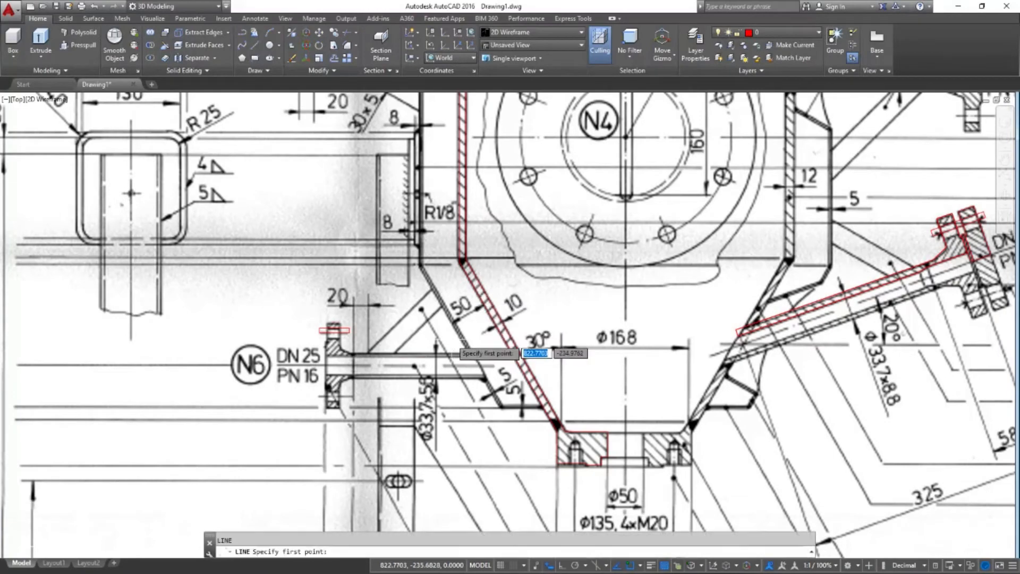
scroll(452, 330, up, 4)
click(442, 307)
click(307, 379)
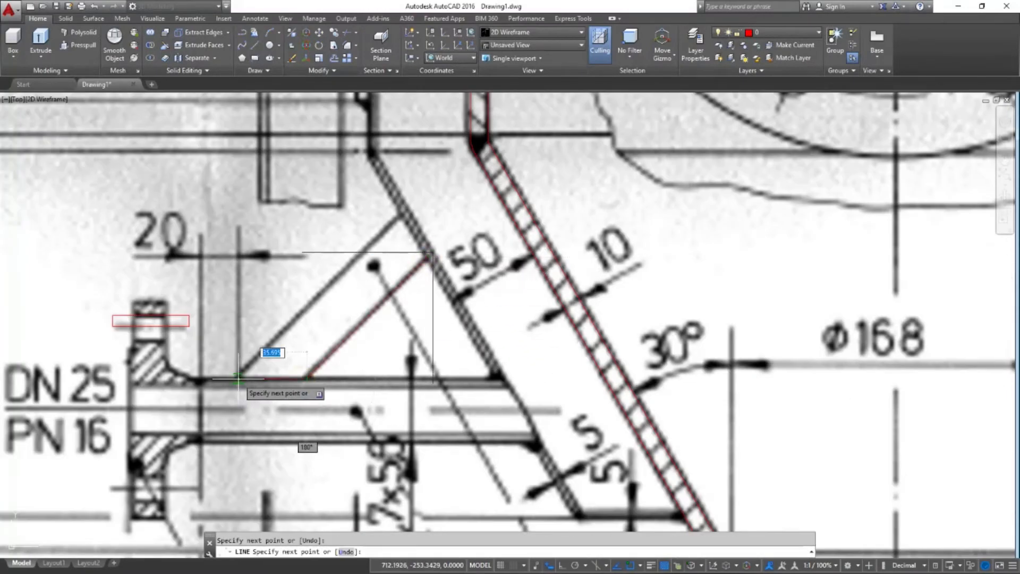
scroll(231, 376, up, 6)
key(ctrl+z)
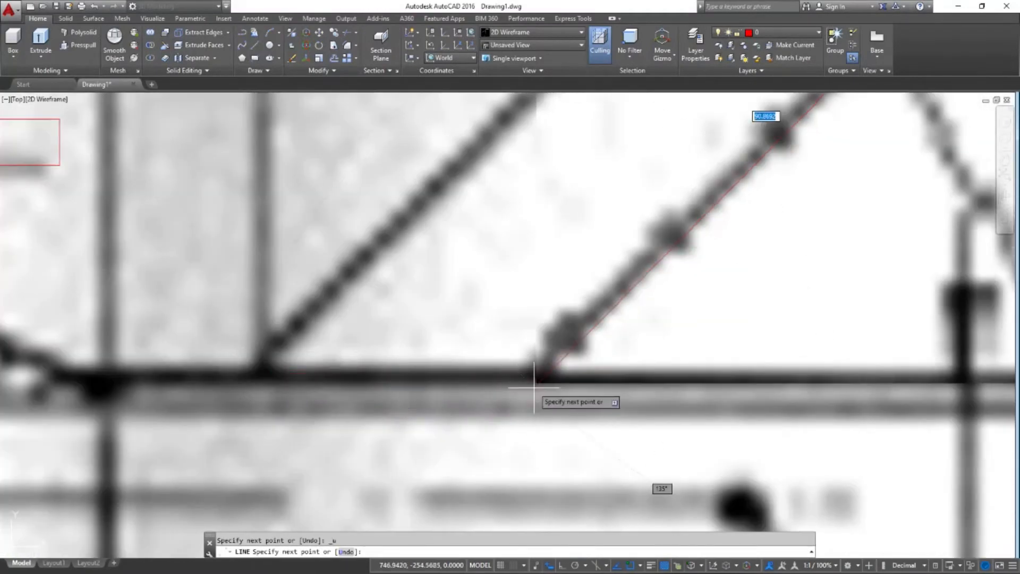
scroll(537, 377, down, 5)
click(514, 386)
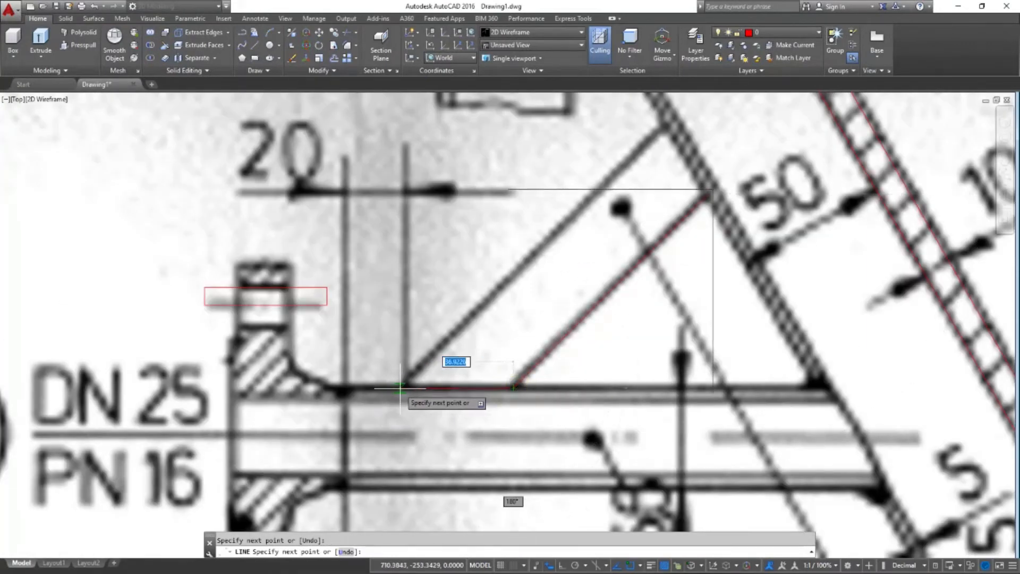
Continue the N6 brace outline along the pipe, up its outer edge and back along the jacket to the start
click(401, 387)
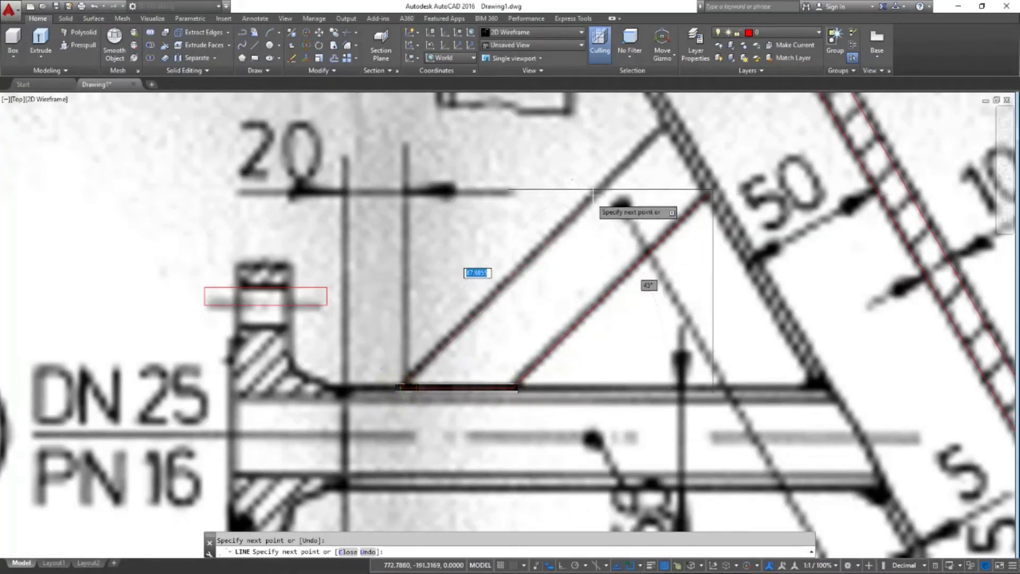
click(667, 125)
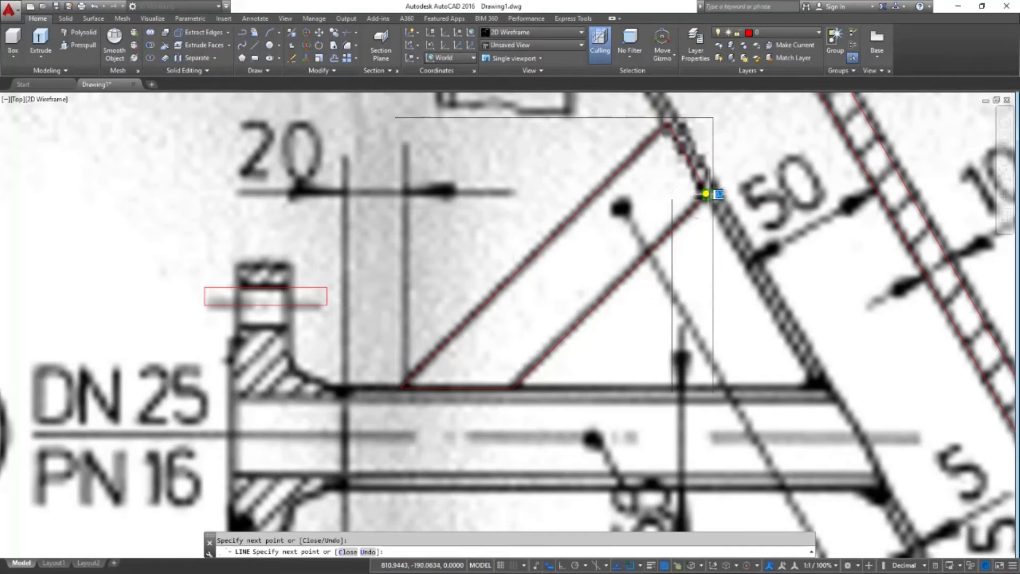
click(708, 195)
key(Escape)
Create a boundary polyline from the closed outline of the N6 brace
scroll(558, 293, down, 7)
scroll(558, 293, up, 5)
key(Return)
click(383, 200)
click(568, 335)
key(Return)
scroll(404, 393, down, 6)
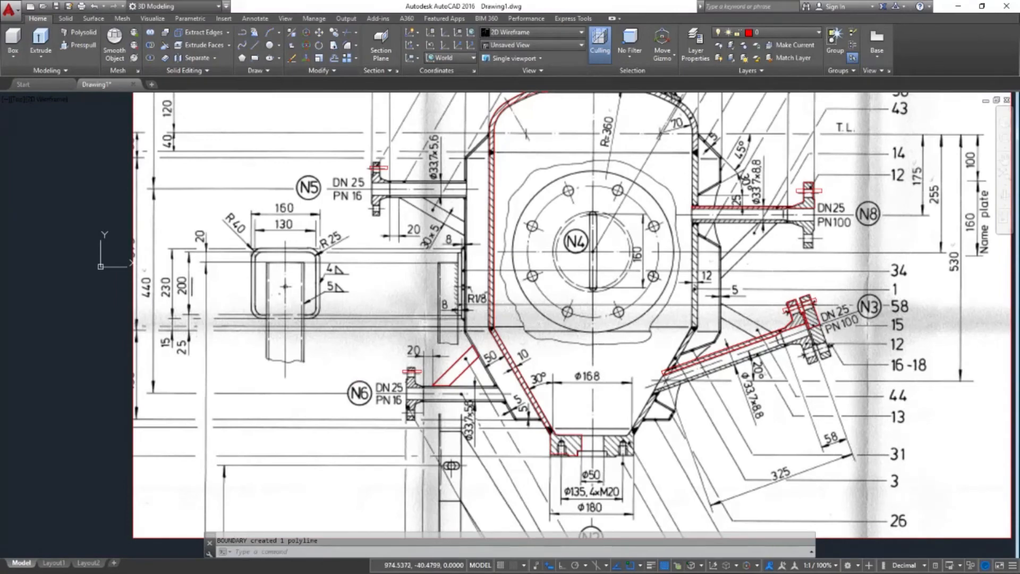
Mirror the shell, cone, bottom flange and jacket profiles about the vessel's vertical centreline with Ortho on, keeping the originals
scroll(588, 330, up, 5)
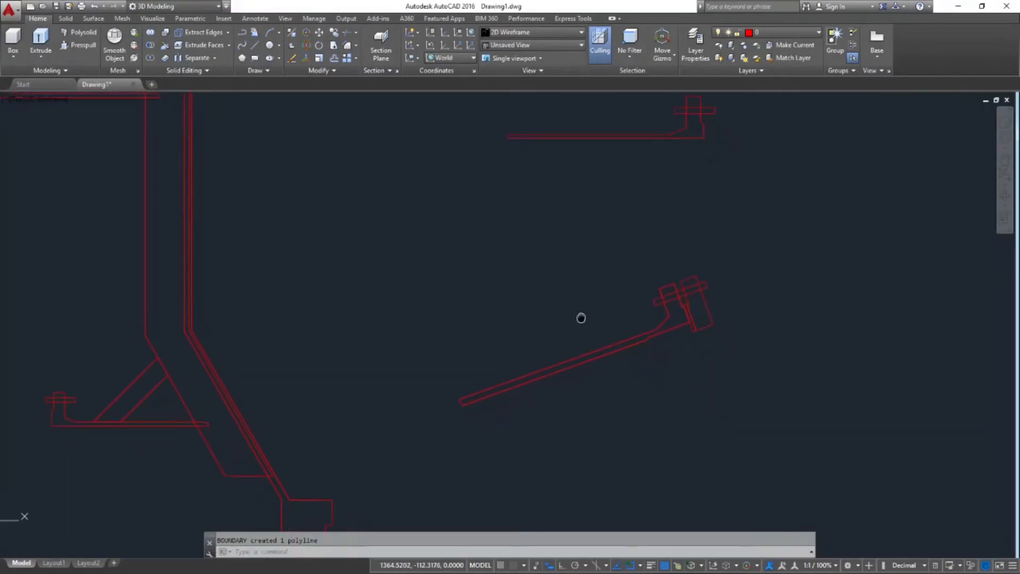
scroll(553, 311, down, 3)
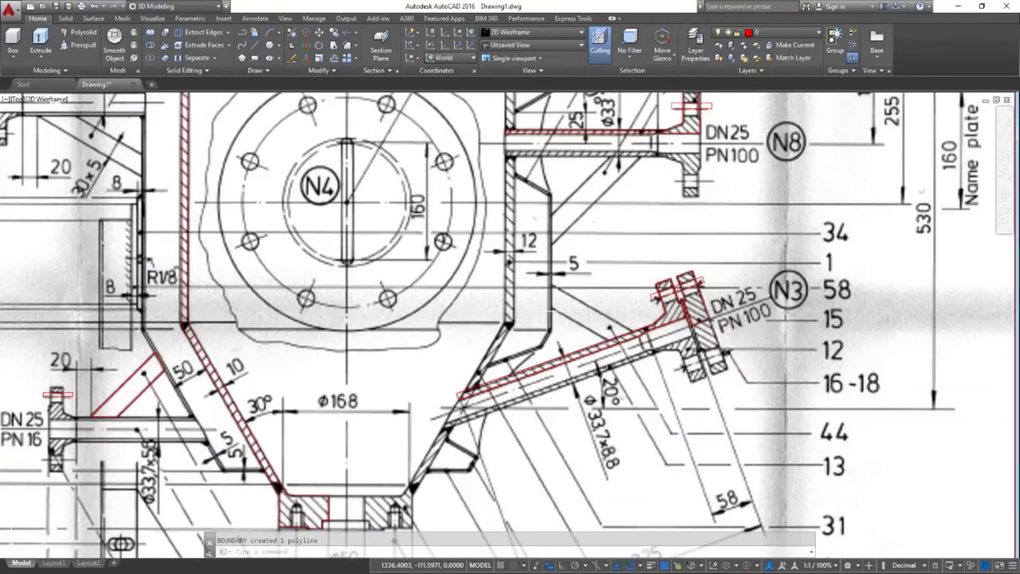
click(142, 316)
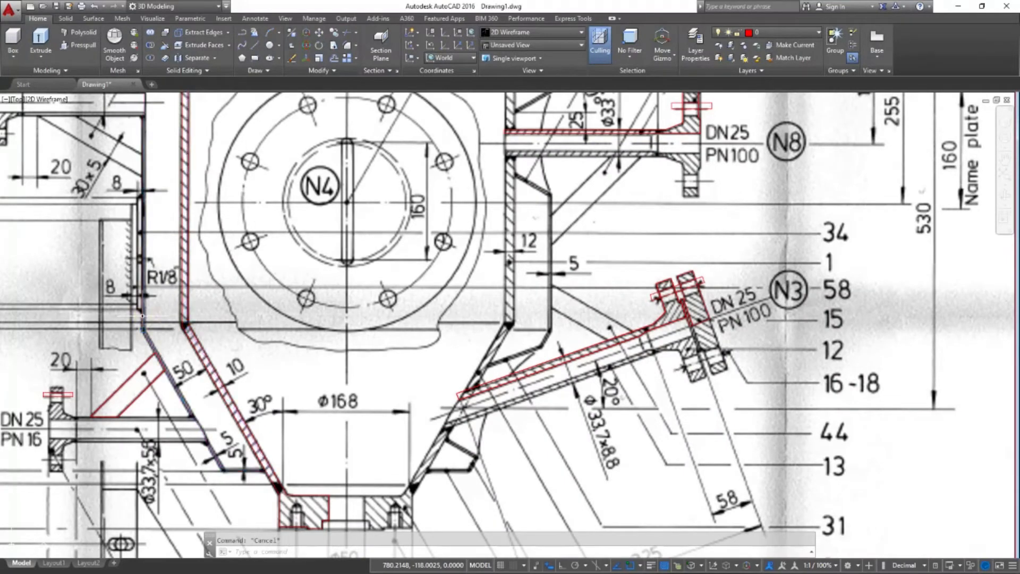
scroll(212, 288, down, 2)
scroll(248, 406, up, 2)
text(mi)
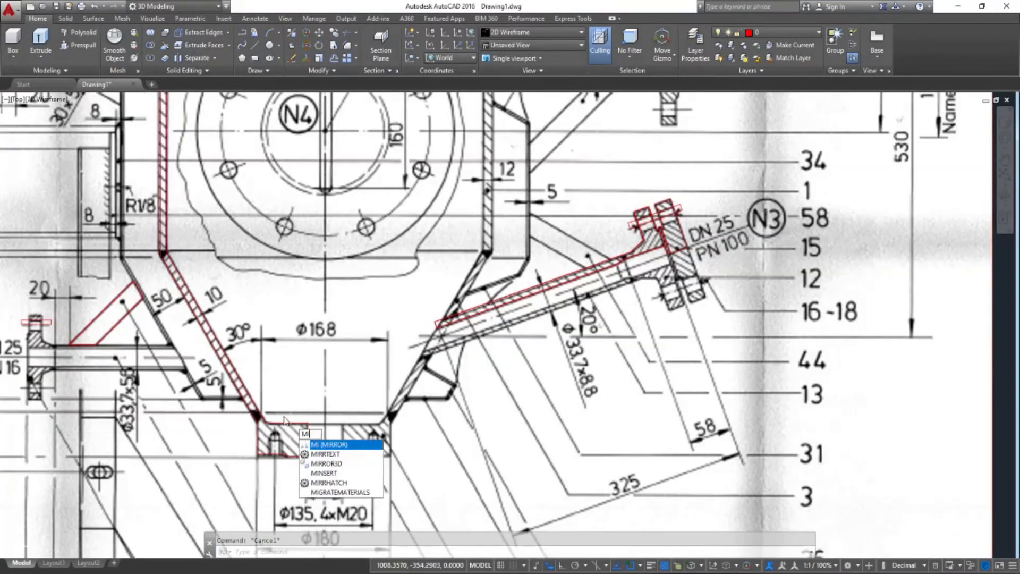
key(Return)
click(182, 291)
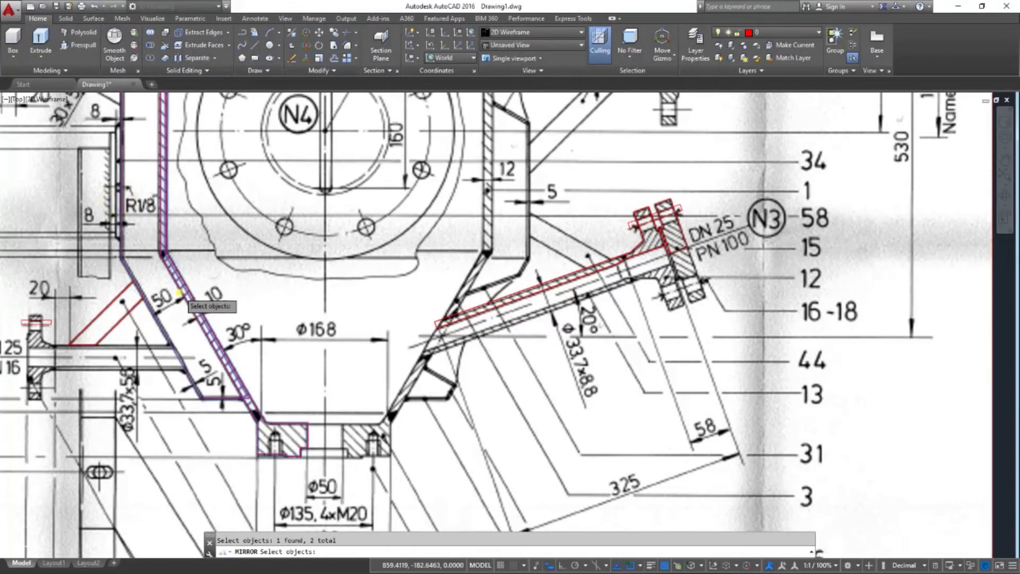
key(Return)
scroll(321, 455, up, 5)
click(340, 326)
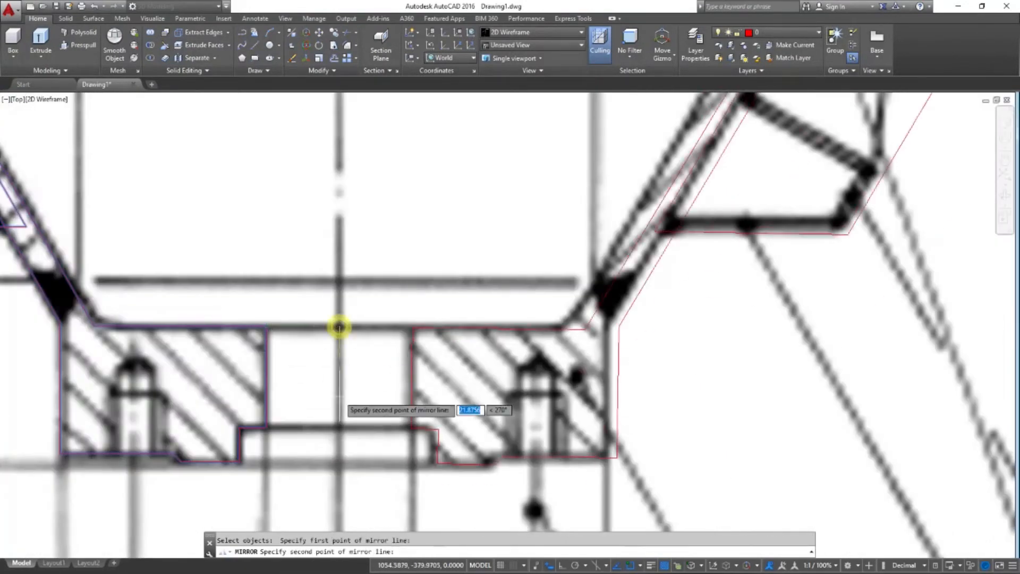
key(F8)
click(339, 420)
scroll(338, 420, down, 3)
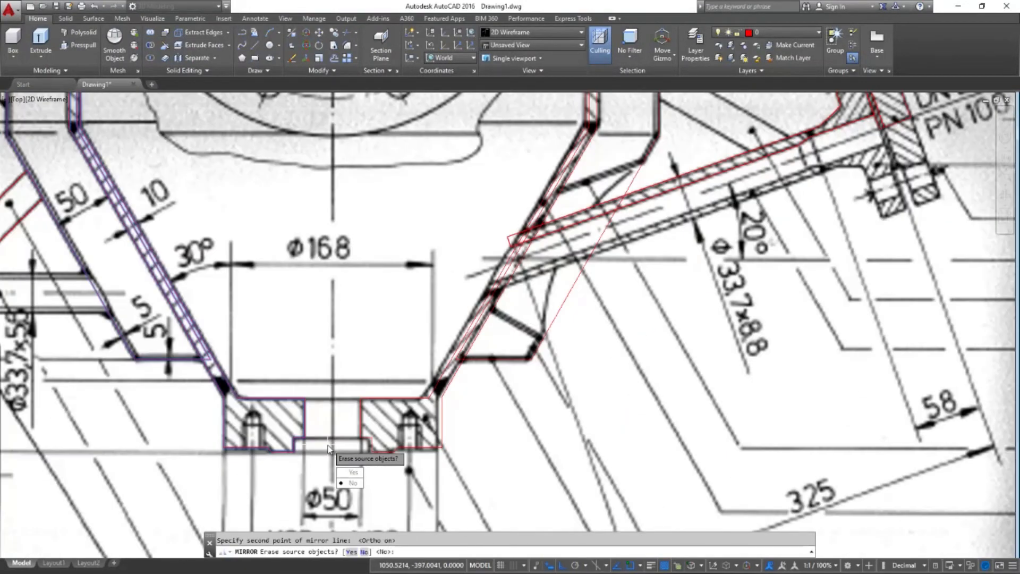
Outline N3's diagonal brace with lines from the jacket down to the pipe, along the pipe and back to the jacket
scroll(342, 286, up, 4)
middle_drag(361, 287, 459, 267)
middle_drag(517, 225, 468, 293)
text(l)
key(Return)
scroll(448, 264, up, 4)
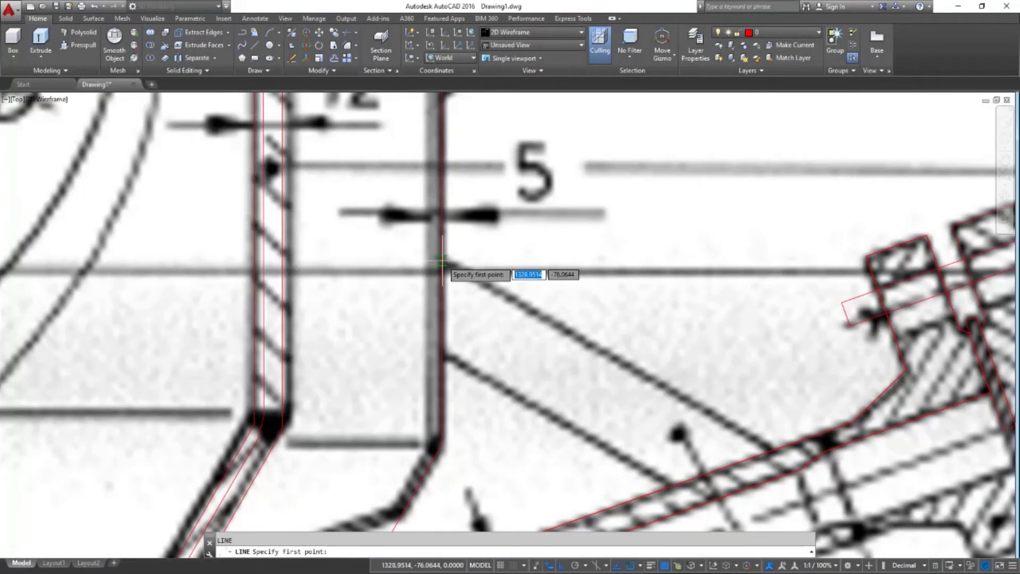
click(444, 234)
click(775, 452)
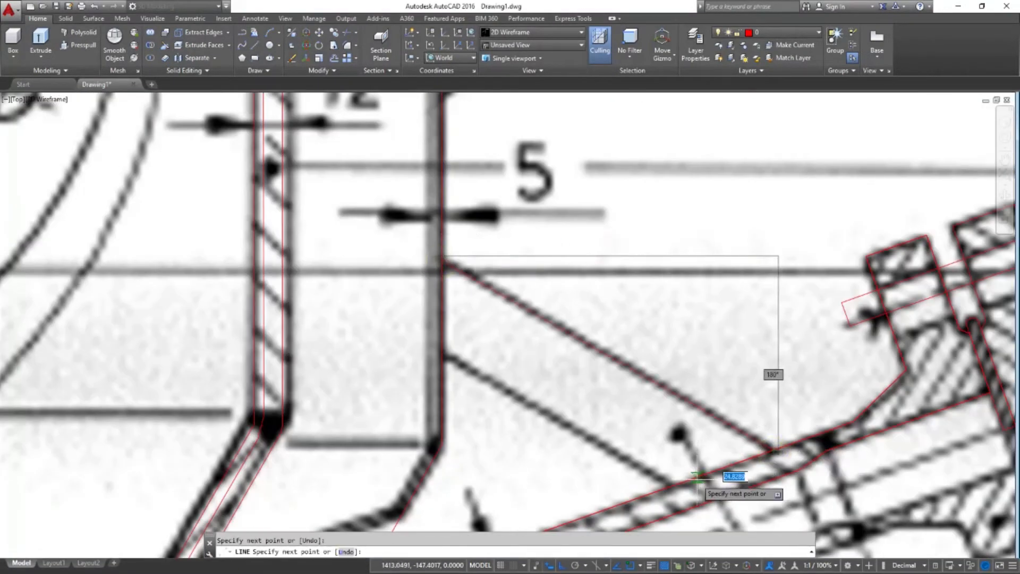
click(677, 483)
click(442, 260)
key(Escape)
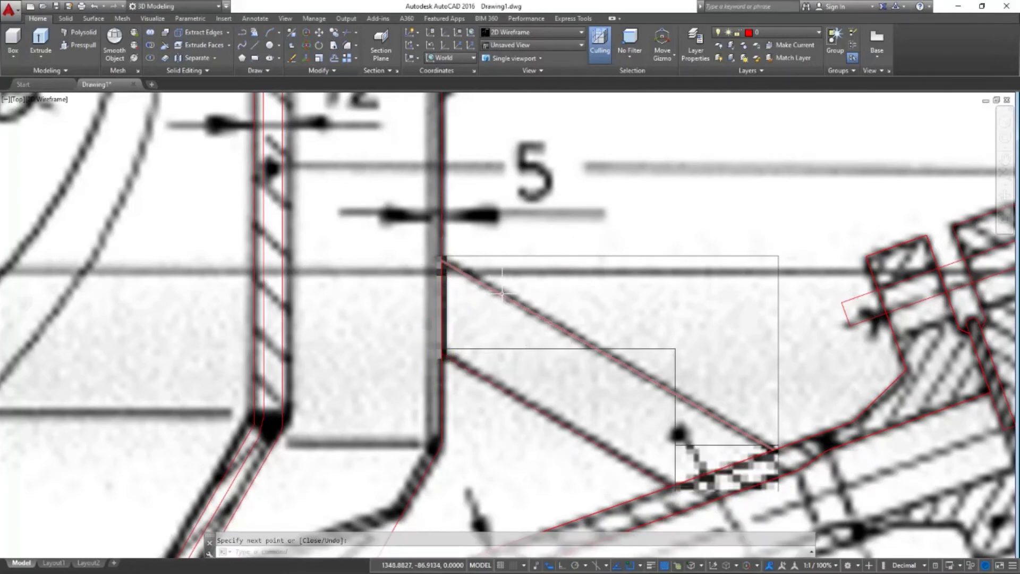
Create a boundary polyline from the closed outline of N3's diagonal brace
key(Escape)
scroll(509, 308, down, 4)
text(bo)
key(Return)
click(382, 187)
click(536, 337)
key(Return)
scroll(545, 348, down, 5)
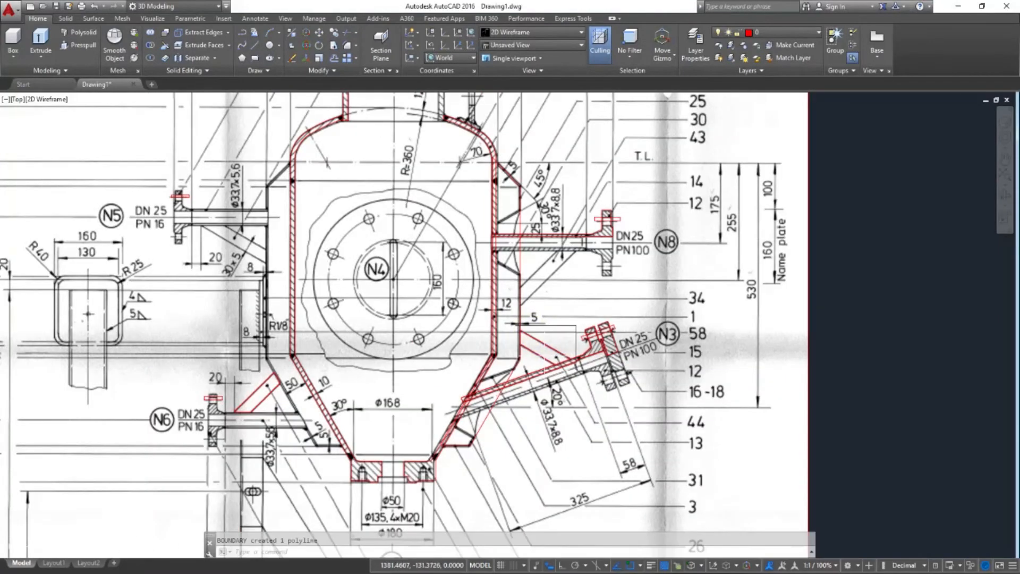
Mirror the upper N8 pipe and flange profile about the nozzle's horizontal centreline with Ortho on, keeping the original
middle_drag(538, 231, 547, 267)
scroll(570, 299, up, 2)
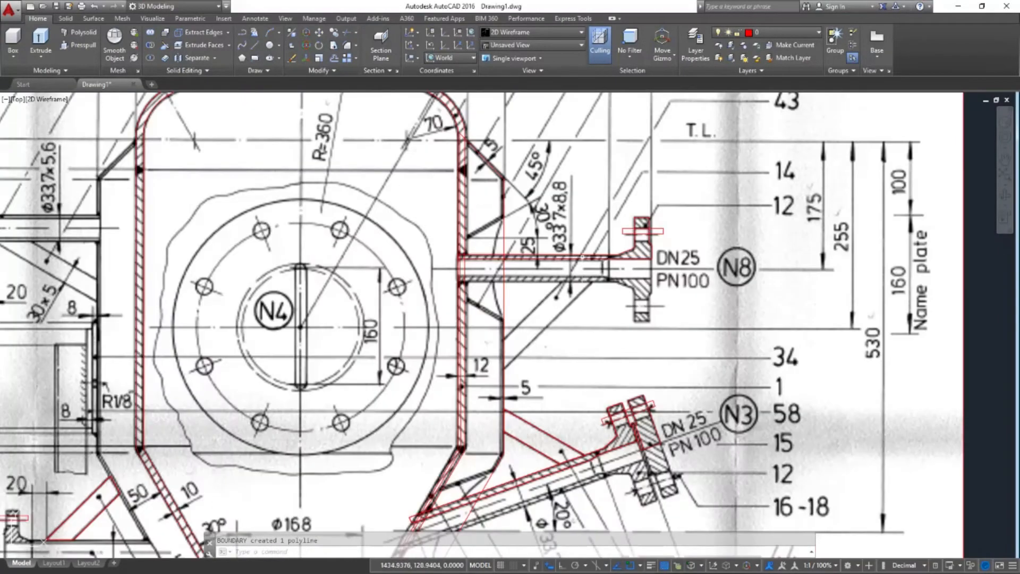
scroll(567, 286, up, 4)
key(Escape)
text(mi)
key(Return)
click(537, 216)
key(Return)
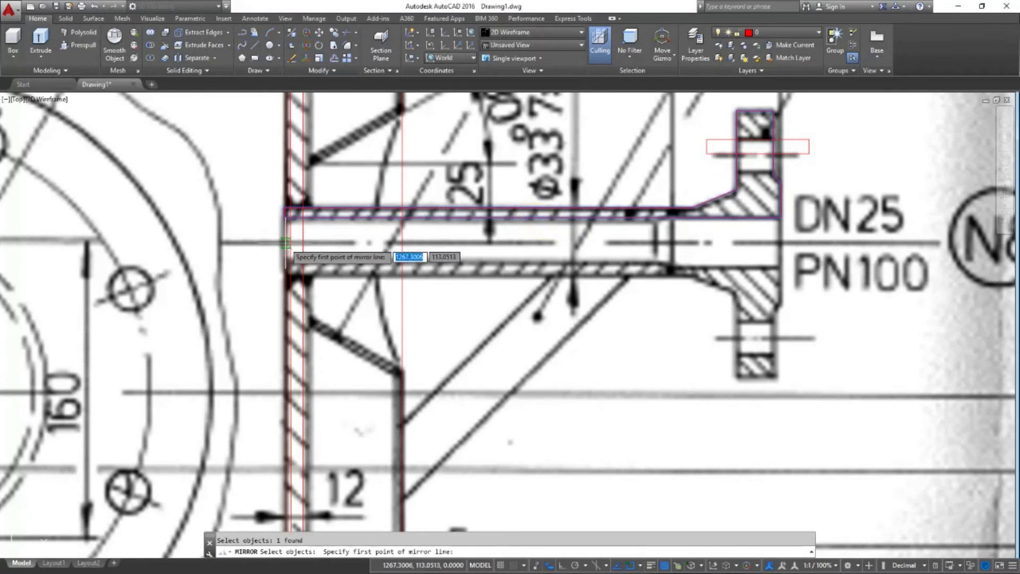
click(286, 242)
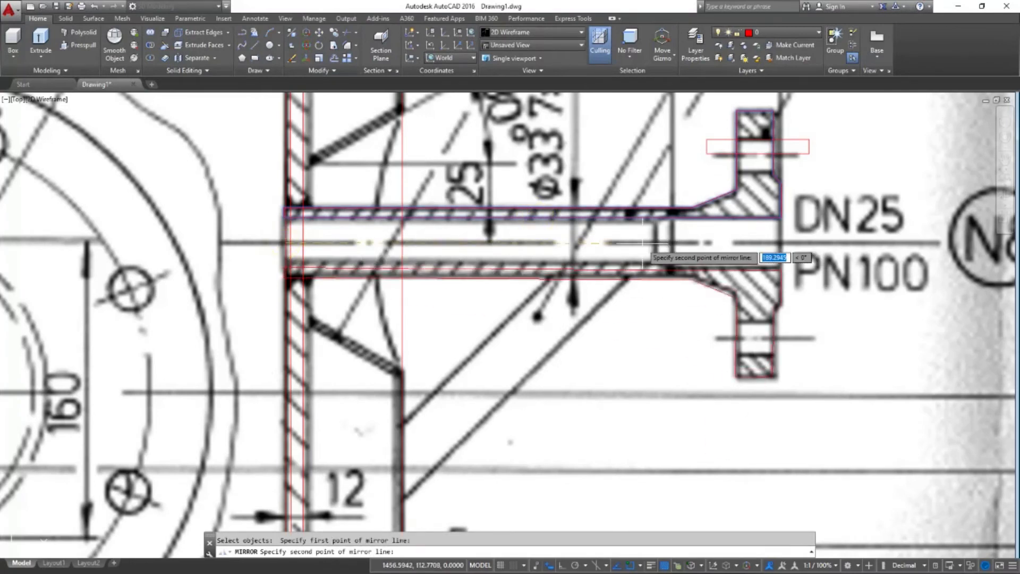
key(F8)
click(638, 218)
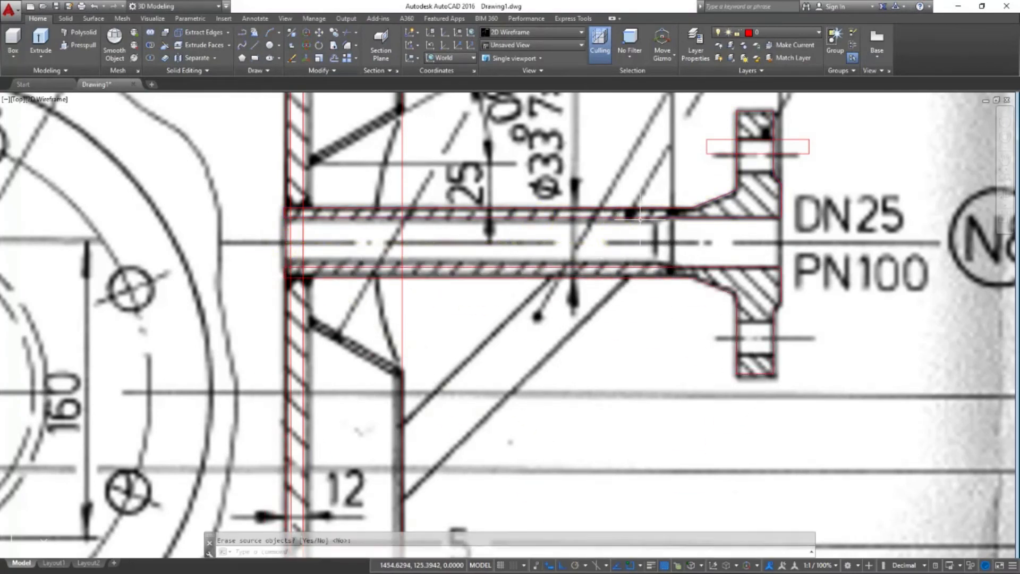
scroll(584, 270, down, 2)
key(Return)
Trace N8's diagonal brace as a closed polyline from the pipe's underside to the jacket and back, with Ortho off
text(pl)
key(Return)
scroll(565, 274, up, 2)
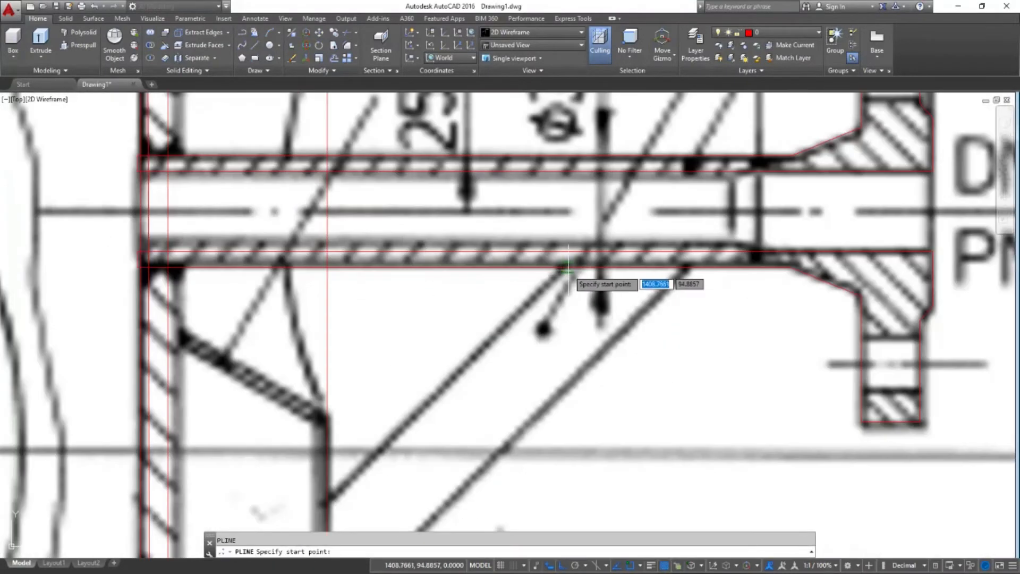
click(563, 266)
middle_drag(468, 298, 483, 179)
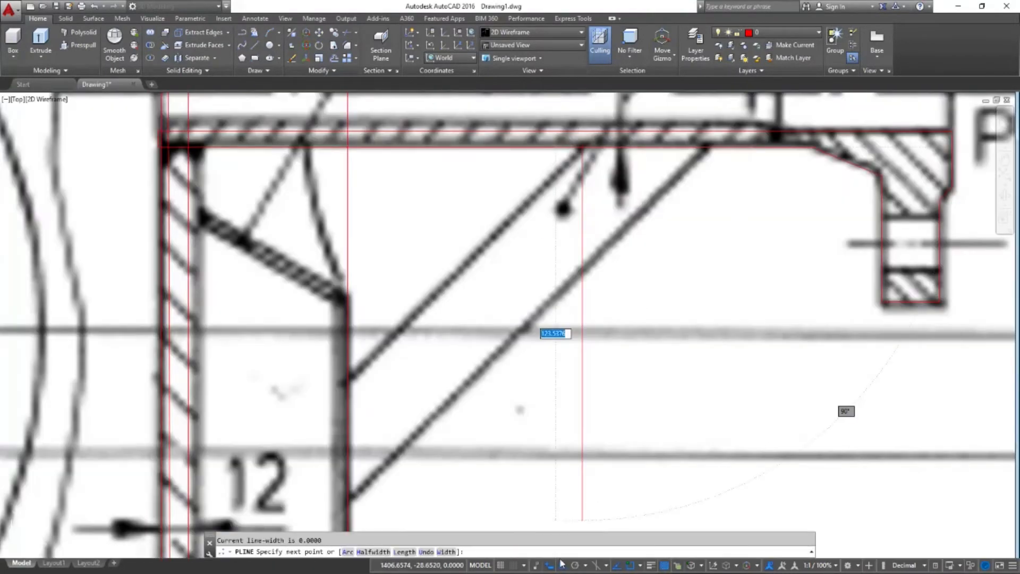
click(347, 379)
click(348, 497)
click(707, 147)
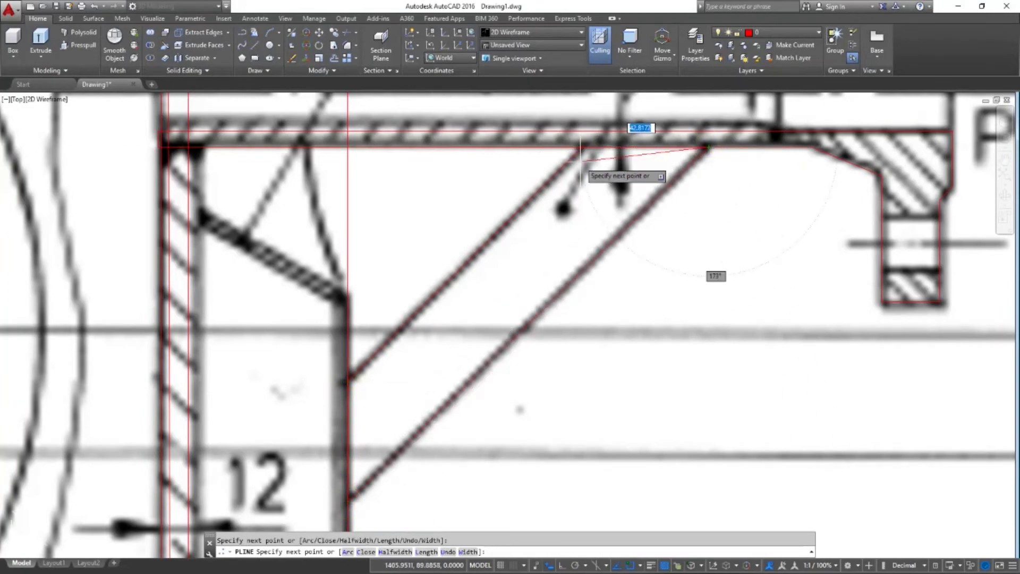
text(C)
key(Return)
scroll(581, 165, down, 6)
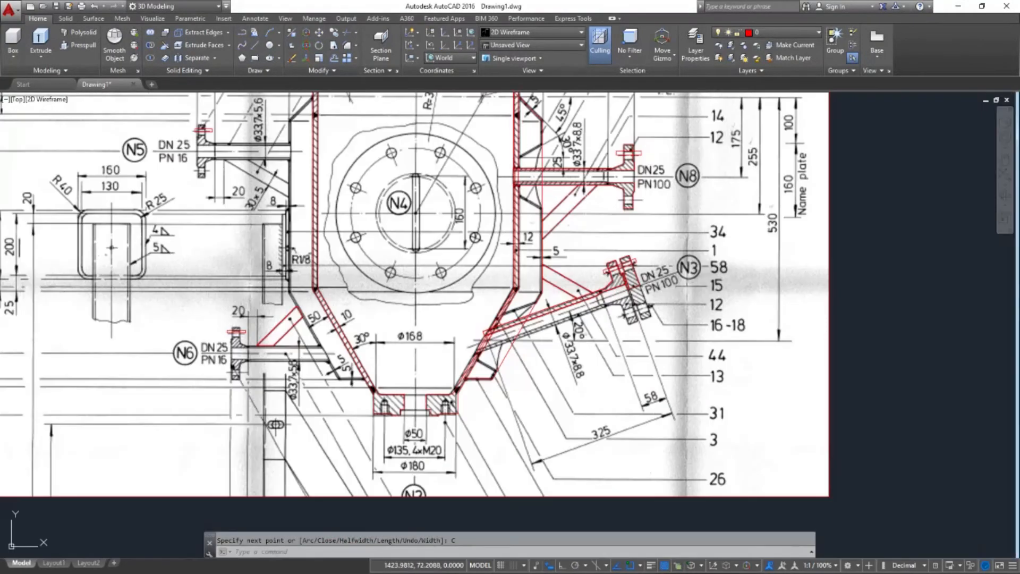
Draw a rectangle about 14 mm wide over the lifting lug plate standing on the dished head
scroll(576, 201, down, 2)
middle_drag(489, 170, 475, 259)
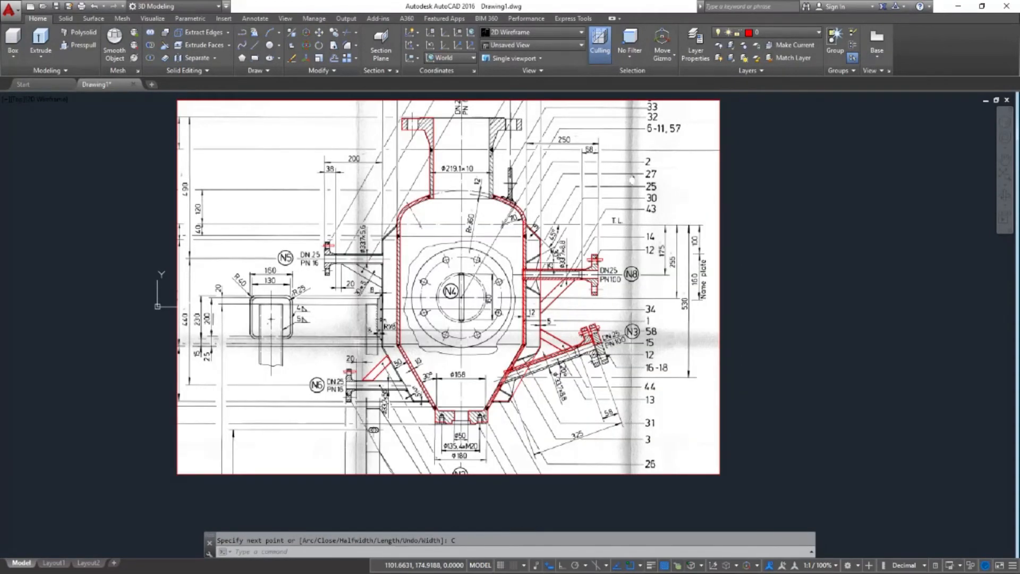
scroll(517, 166, up, 6)
scroll(534, 231, down, 2)
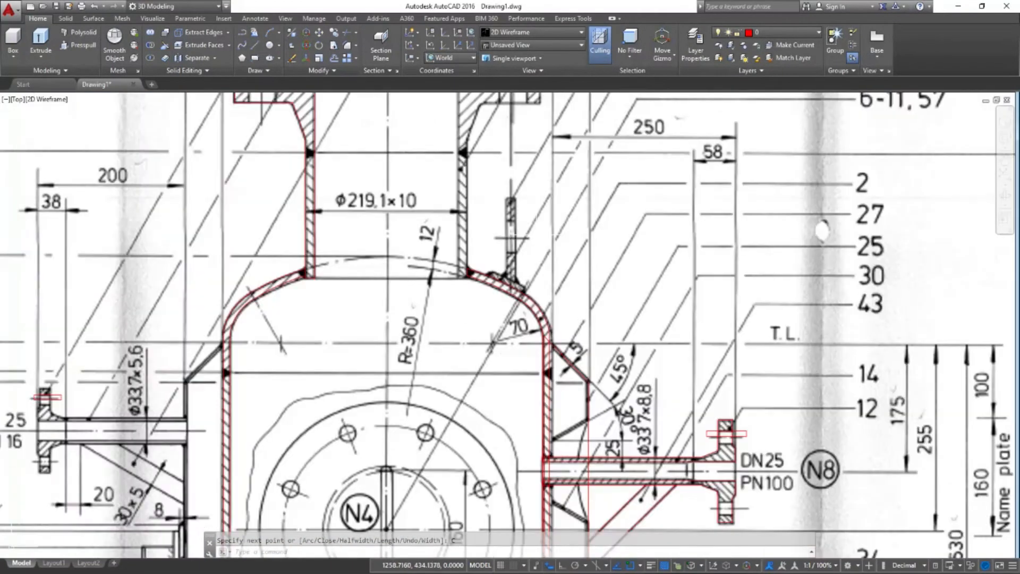
scroll(485, 271, up, 4)
scroll(484, 271, down, 2)
scroll(513, 143, up, 4)
text(rec)
key(Return)
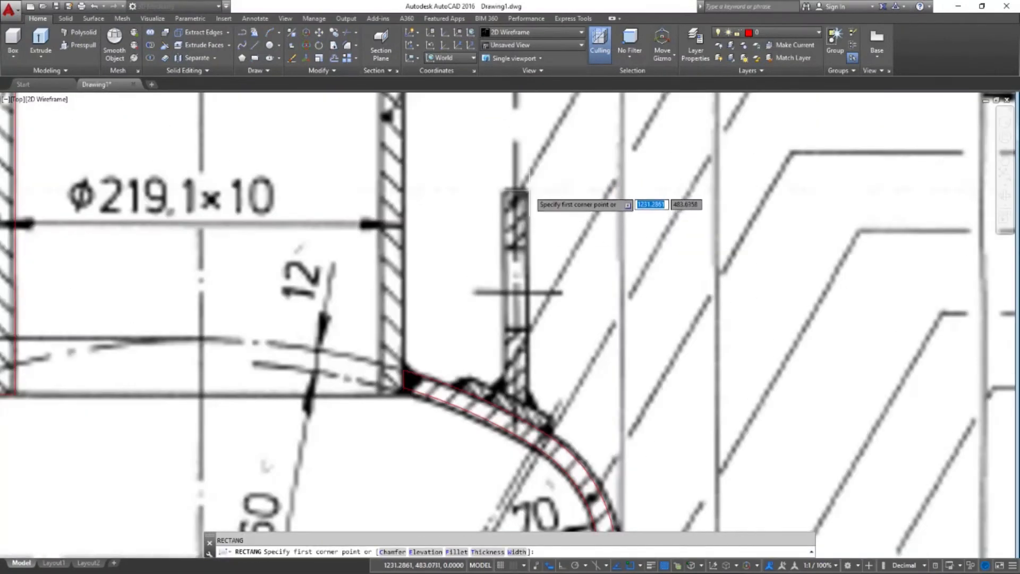
click(528, 188)
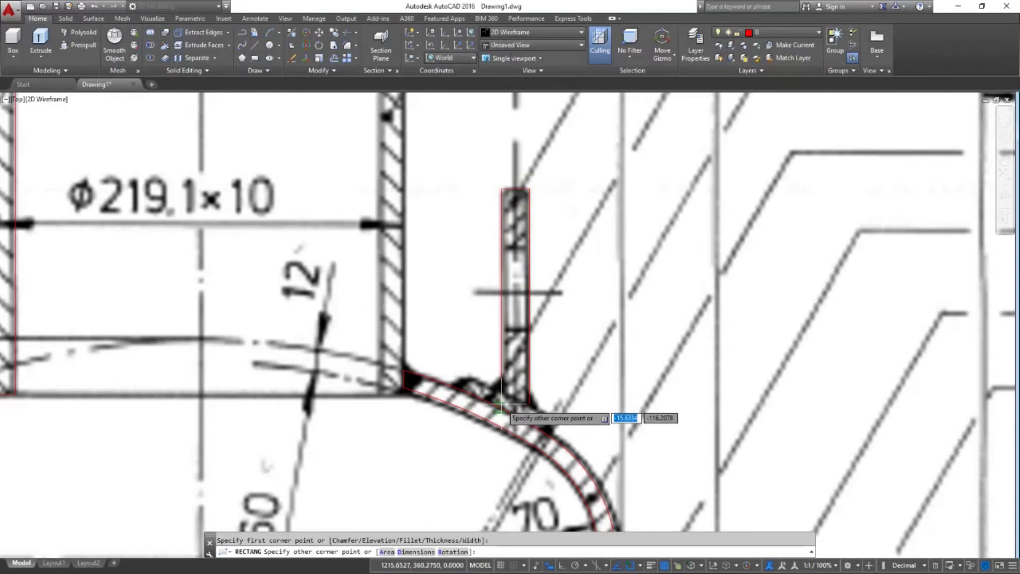
scroll(500, 396, up, 4)
click(501, 395)
Stretch the lug rectangle's lower outer corner down to meet the dished head
click(558, 395)
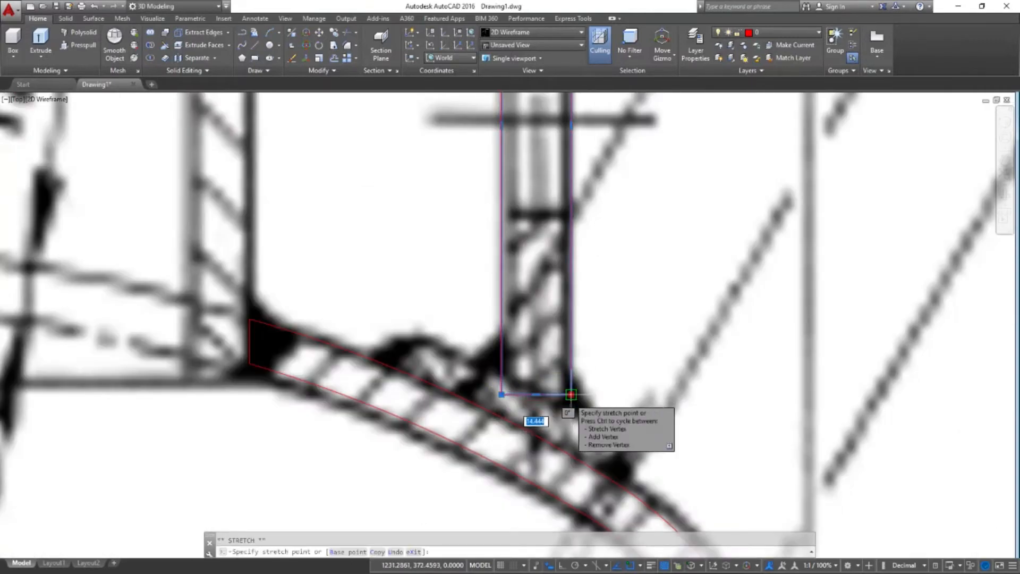
click(564, 420)
key(Escape)
scroll(558, 378, down, 3)
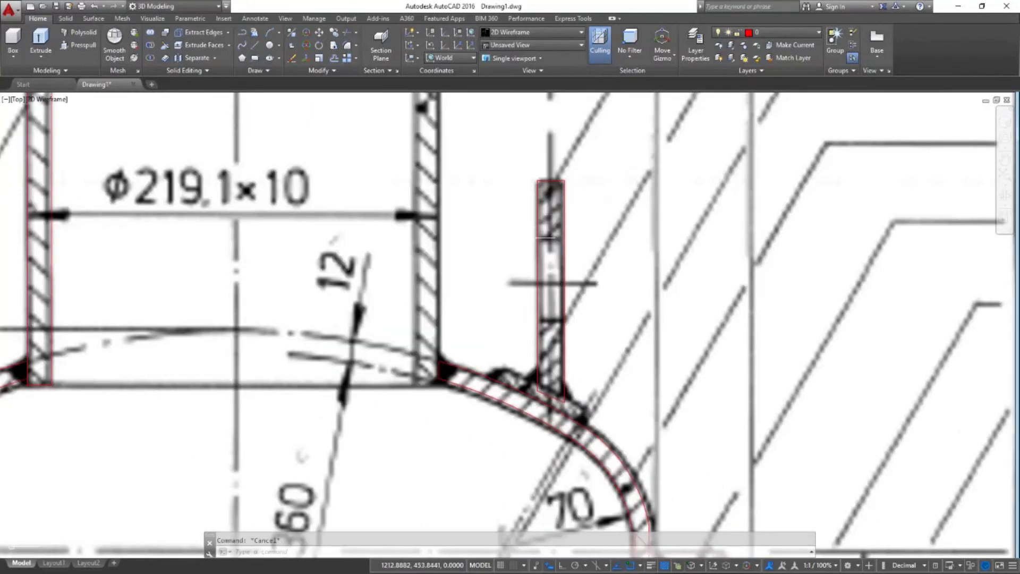
Draw a rectangle over the upper half of the lug's hole and stretch both sides beyond the plate
text(rec)
key(Return)
click(553, 241)
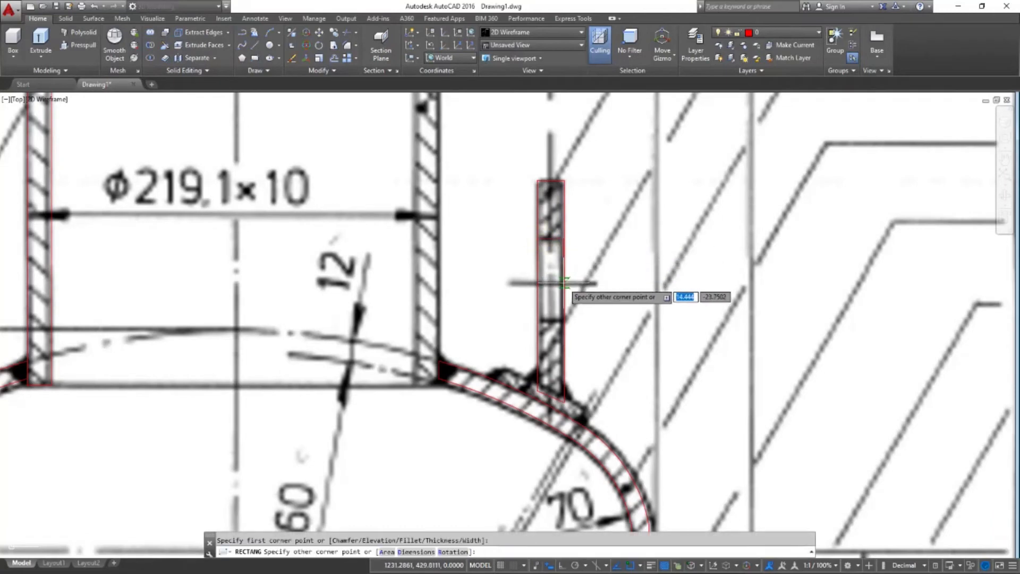
click(592, 283)
click(591, 265)
click(554, 261)
click(499, 262)
key(Escape)
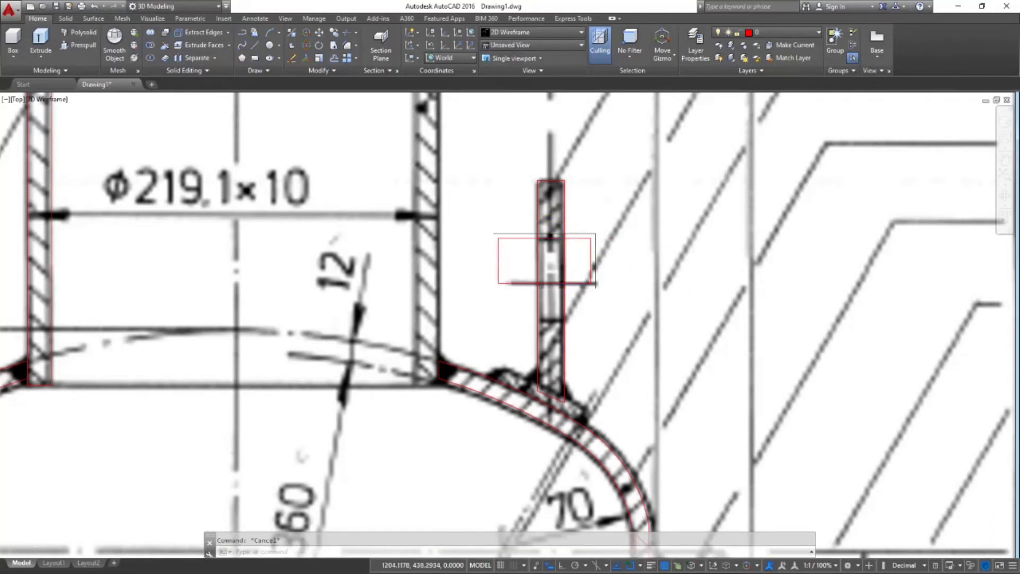
Mirror the N5 pipe and flange profile below the nozzle's horizontal centreline with Ortho on, erasing the source profile
scroll(511, 267, down, 2)
scroll(449, 279, down, 2)
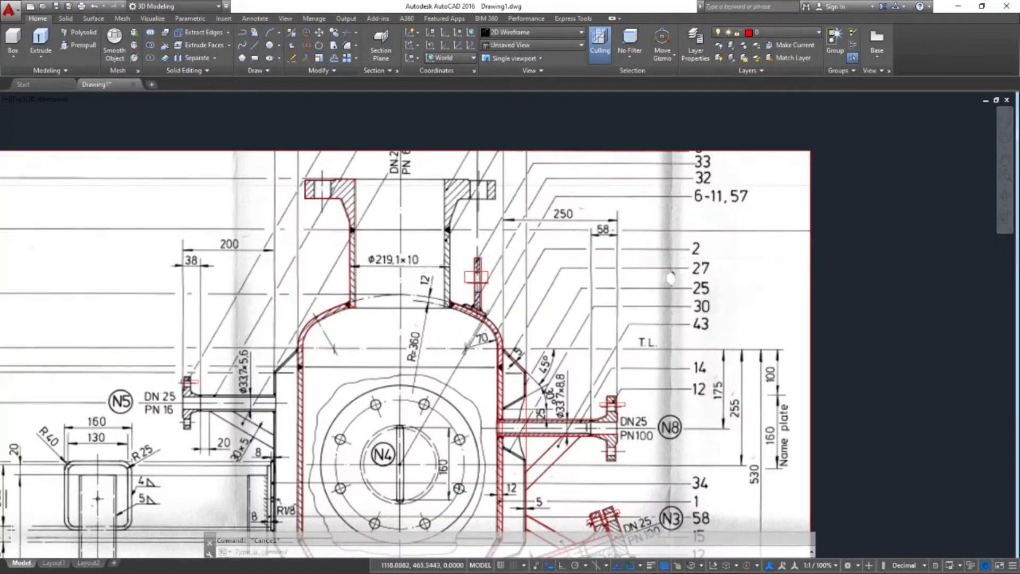
scroll(499, 268, down, 4)
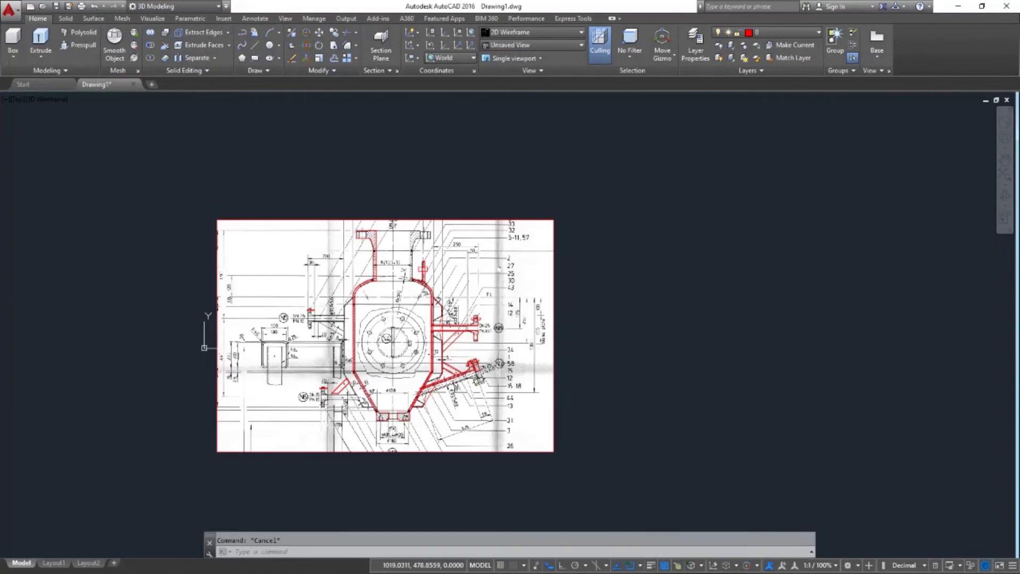
scroll(404, 340, up, 2)
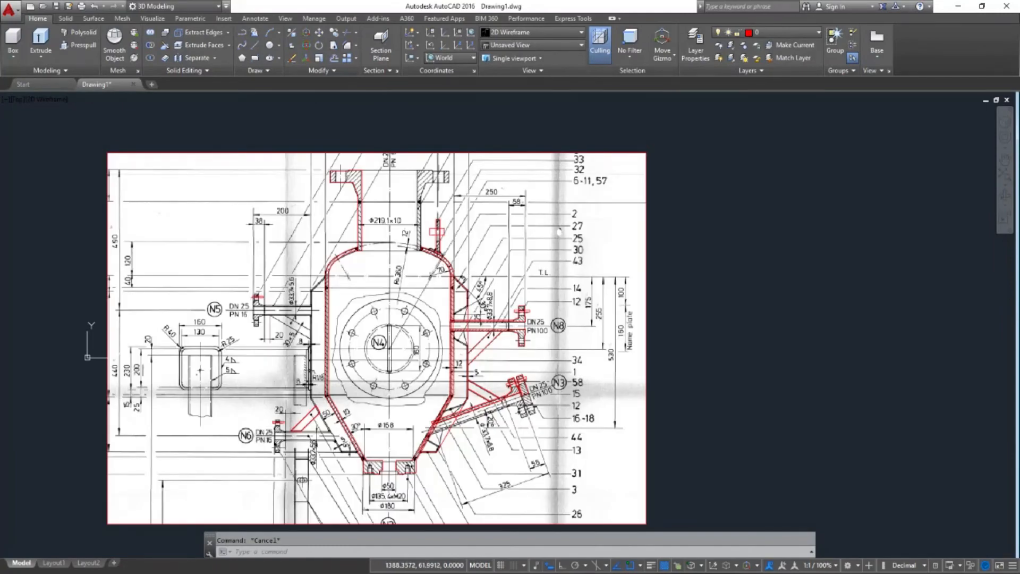
scroll(294, 358, up, 2)
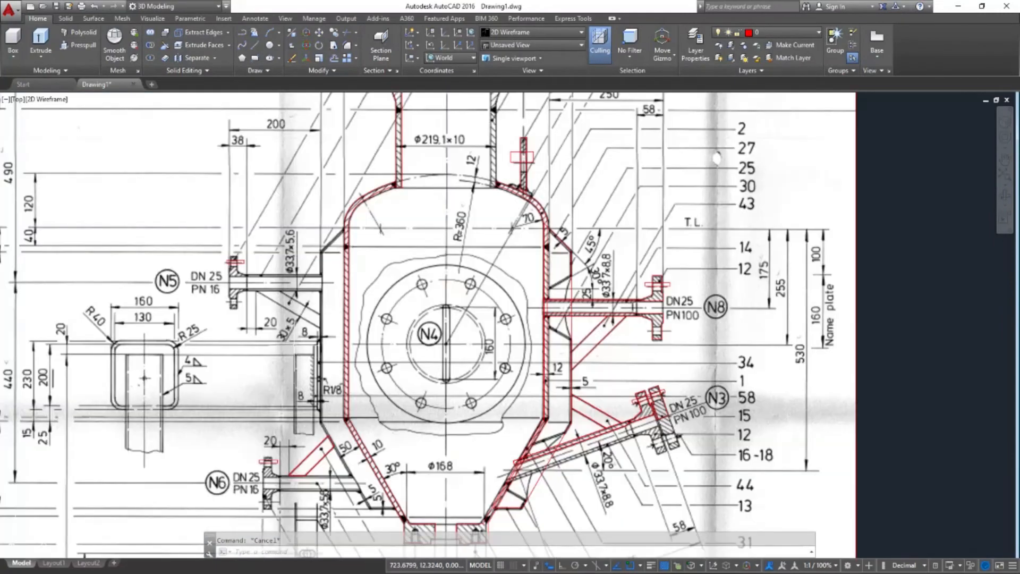
scroll(306, 301, up, 3)
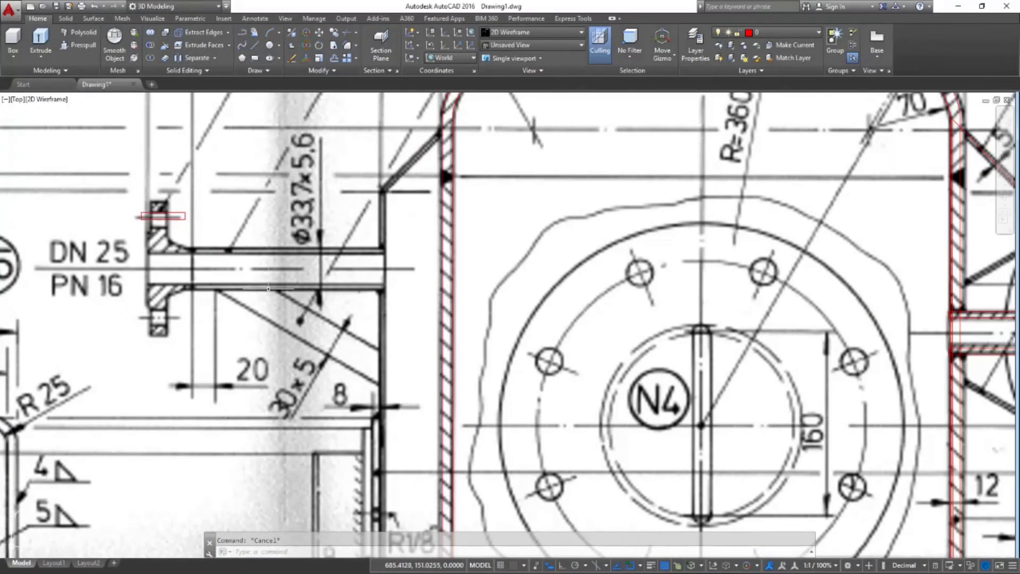
middle_drag(292, 226, 326, 252)
text(mi)
key(Return)
click(269, 278)
key(Return)
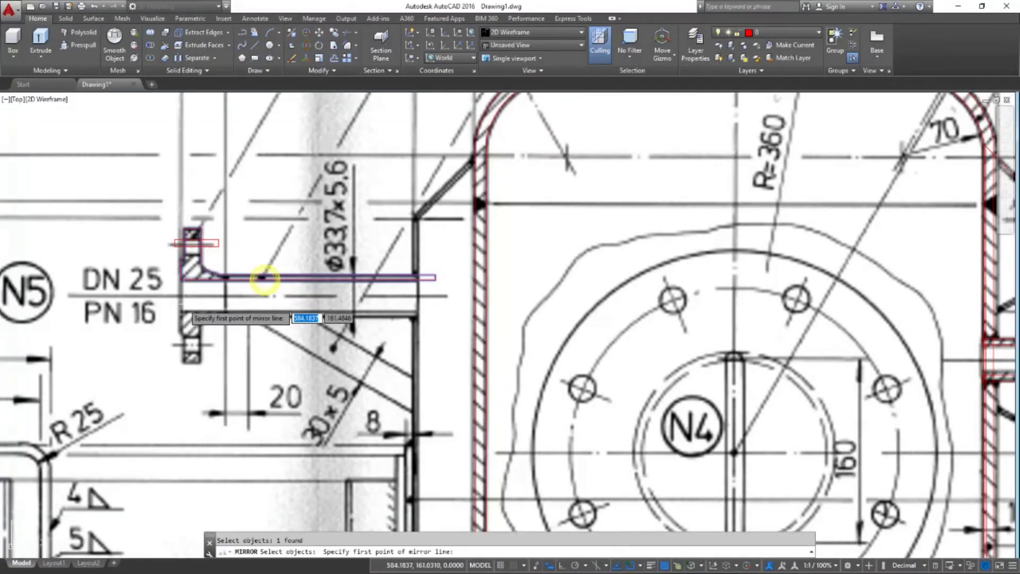
click(181, 296)
key(F8)
click(451, 283)
text(y)
key(Return)
Trace N5's diagonal brace as a closed polyline between the pipe's underside and the jacket, with Ortho off
middle_drag(348, 314, 346, 275)
text(pl)
key(Return)
scroll(306, 281, up, 4)
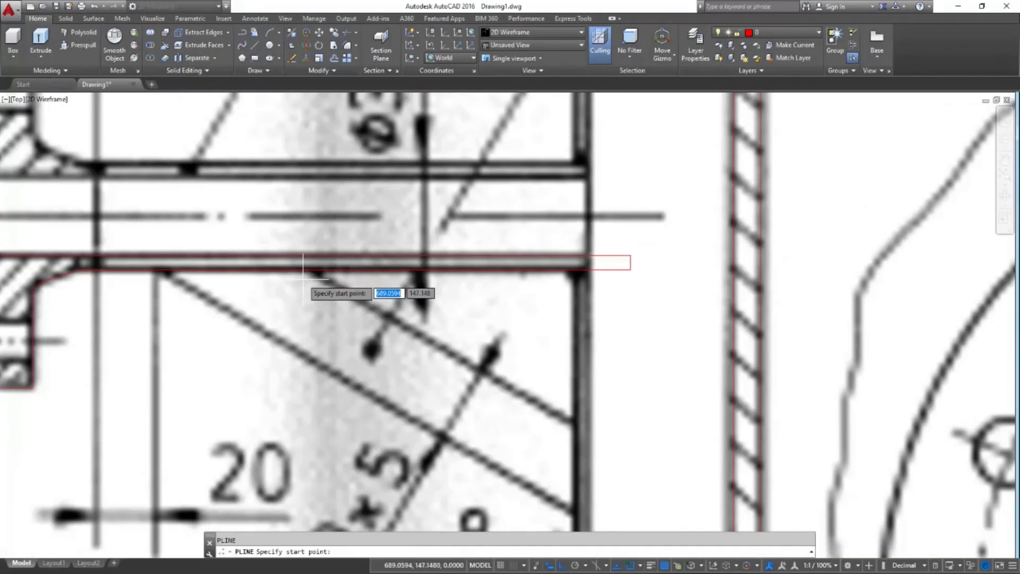
click(313, 271)
click(563, 566)
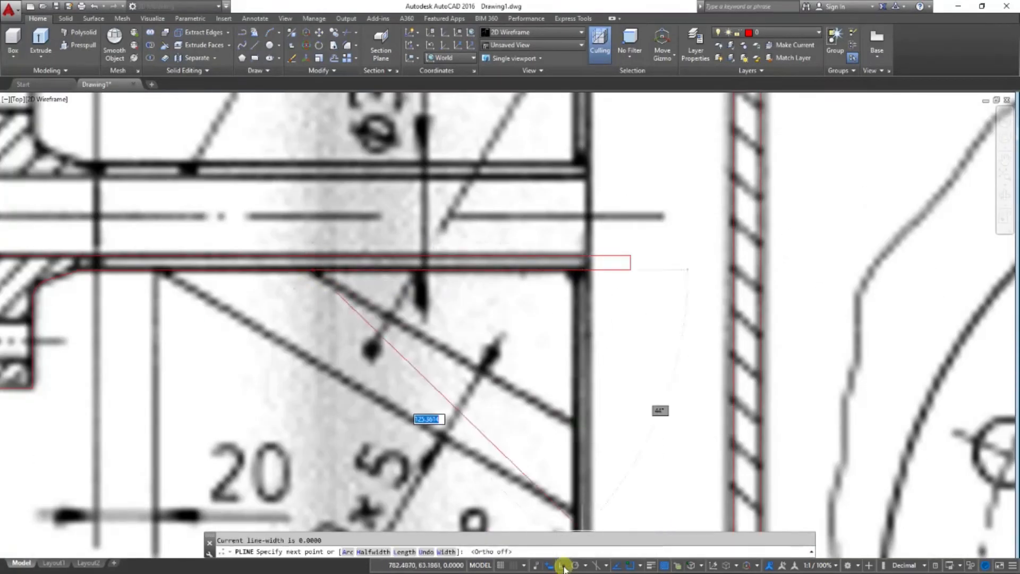
click(576, 420)
scroll(575, 420, down, 2)
scroll(575, 407, up, 2)
click(577, 423)
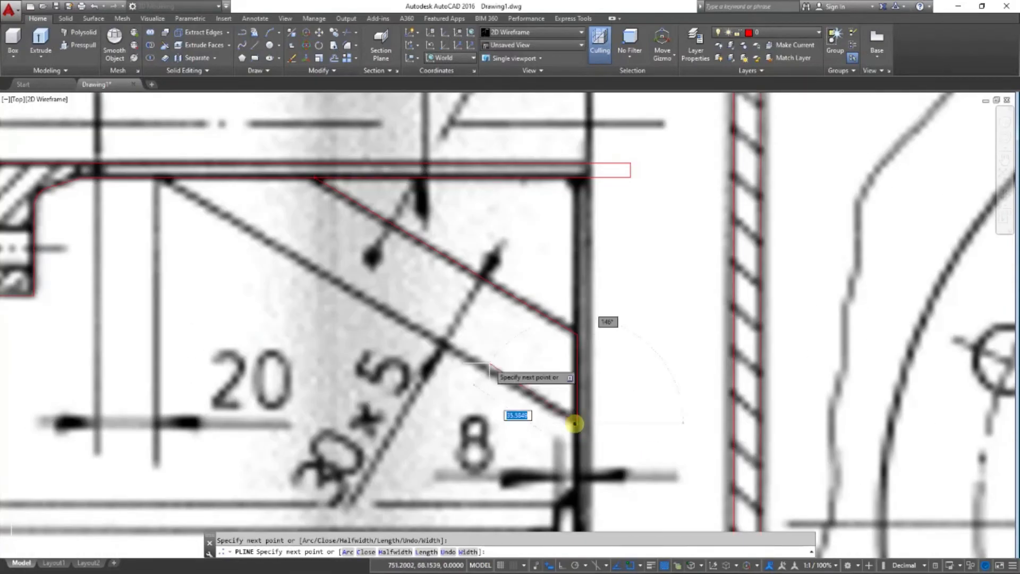
text(C)
key(Return)
scroll(249, 299, down, 6)
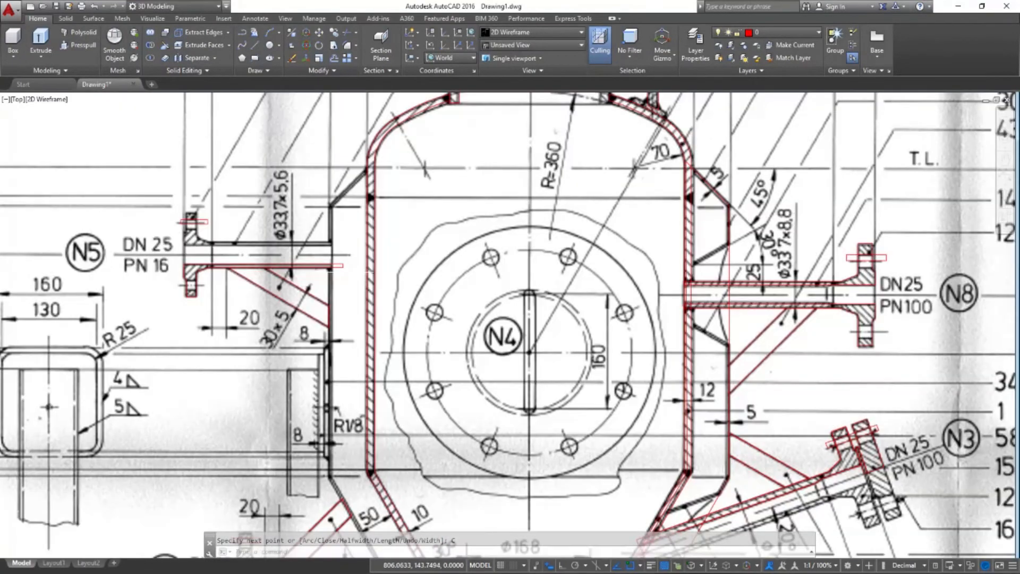
Draw a narrow rectangle about 8 mm wide over the support pad on the jacket's outer face between N5 and N6
scroll(283, 267, down, 2)
middle_drag(474, 283, 417, 259)
mouse_move(380, 325)
middle_down()
mouse_move(378, 301)
mouse_move(359, 294)
middle_up()
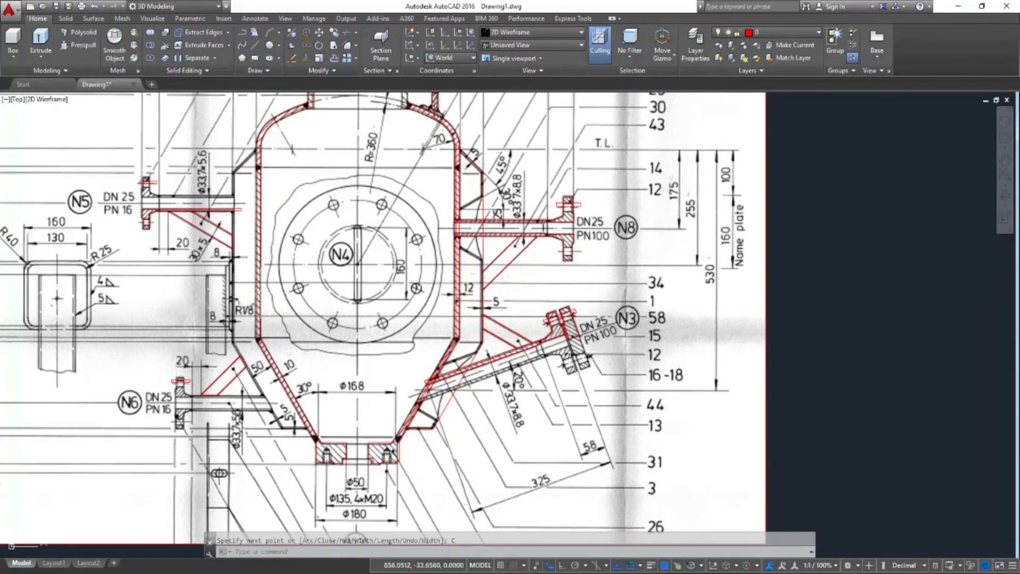
scroll(218, 266, up, 4)
text(rec)
key(Return)
scroll(259, 228, up, 2)
click(253, 214)
scroll(250, 235, down, 2)
scroll(238, 418, up, 1)
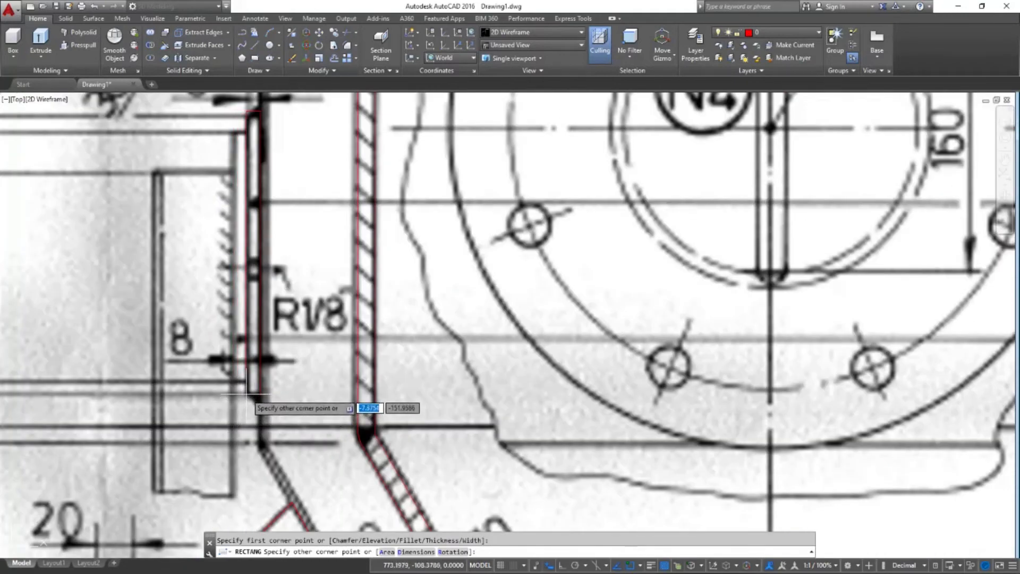
click(254, 396)
Stretch the support pad rectangle's upper edge to match the pad's upper end on the scan
scroll(264, 213, up, 4)
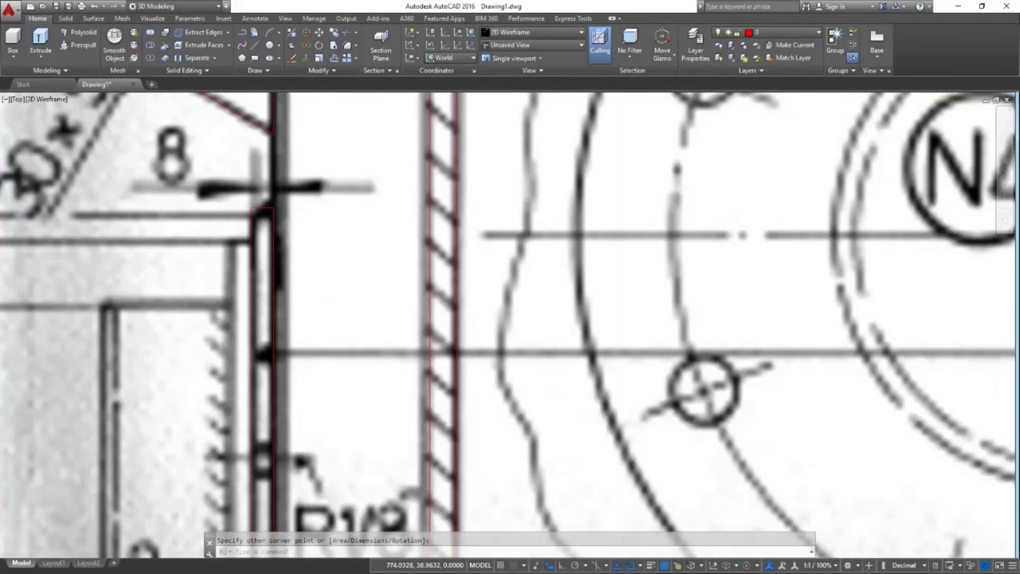
click(257, 199)
click(268, 200)
key(Escape)
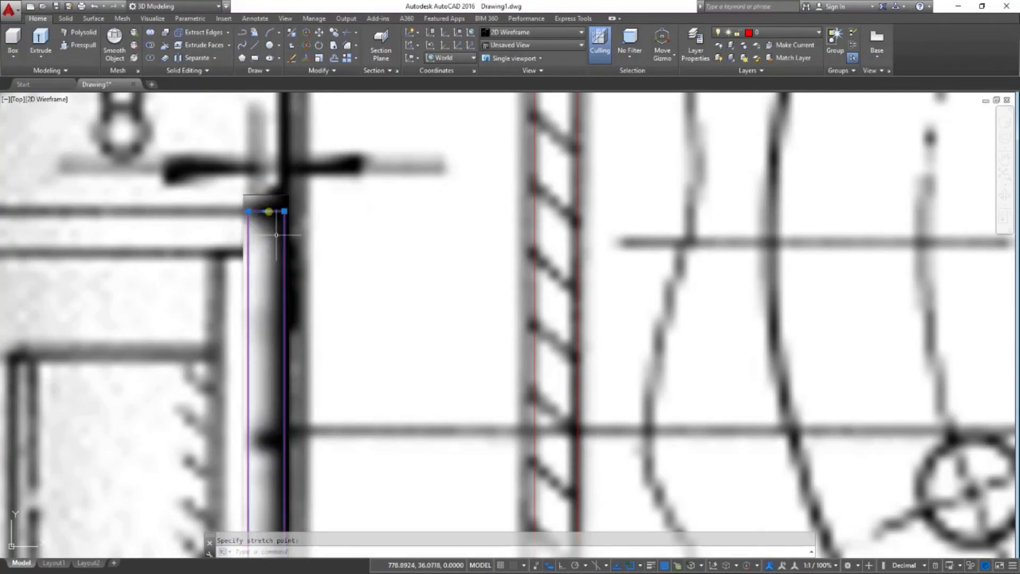
scroll(268, 214, down, 3)
scroll(376, 318, down, 4)
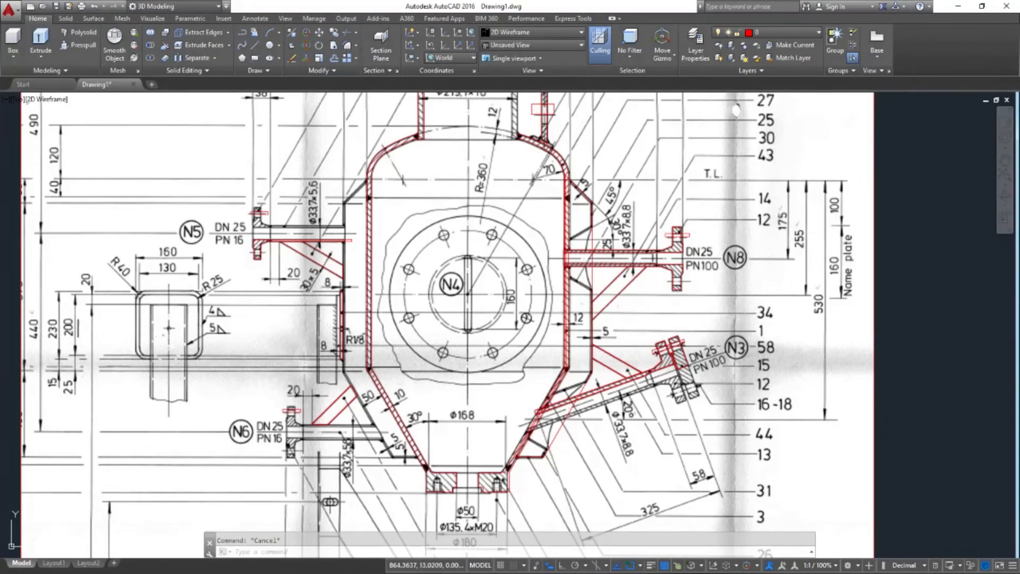
Choose the DUST DROP OUT POT TOP VIEW image as a reference file to attach to the drawing
mouse_move(450, 285)
middle_down()
mouse_move(427, 299)
mouse_move(425, 321)
middle_up()
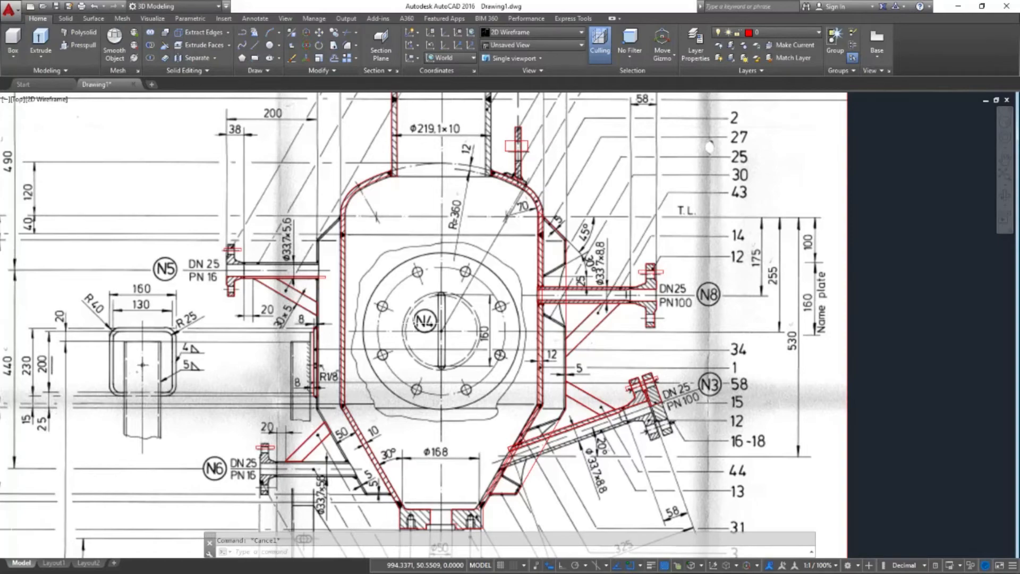
scroll(404, 400, down, 4)
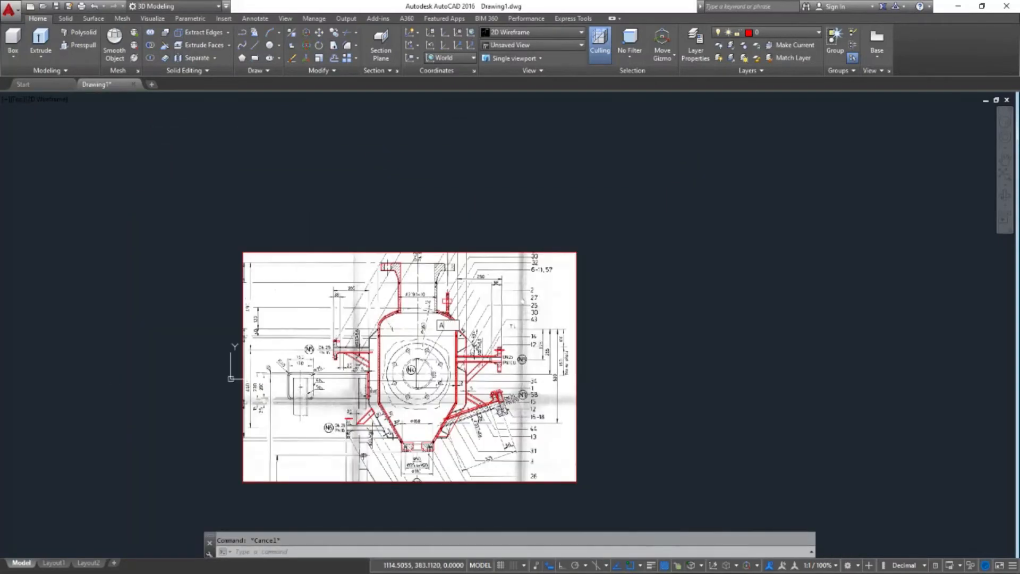
text(TTACH)
key(Return)
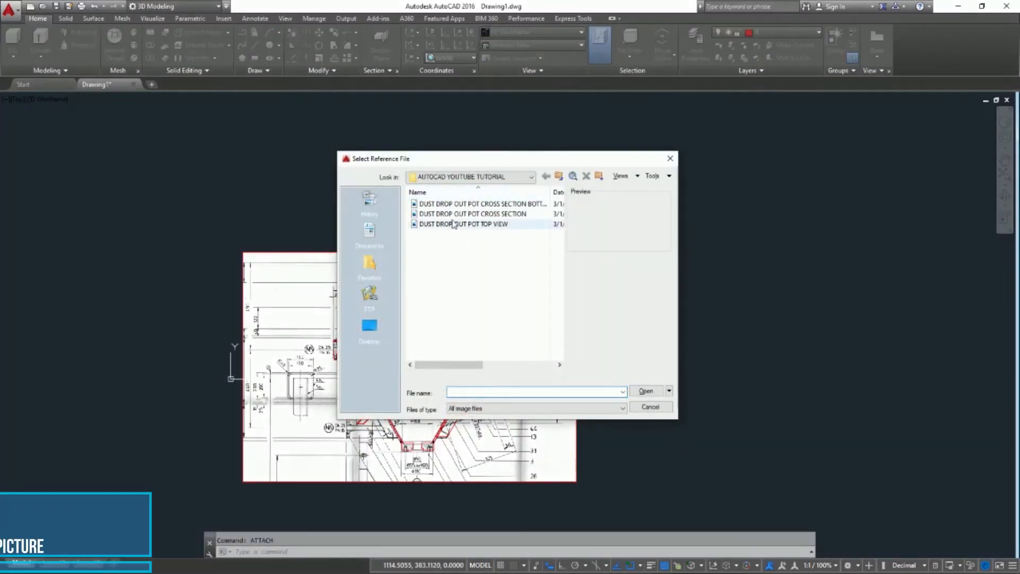
click(454, 214)
click(460, 224)
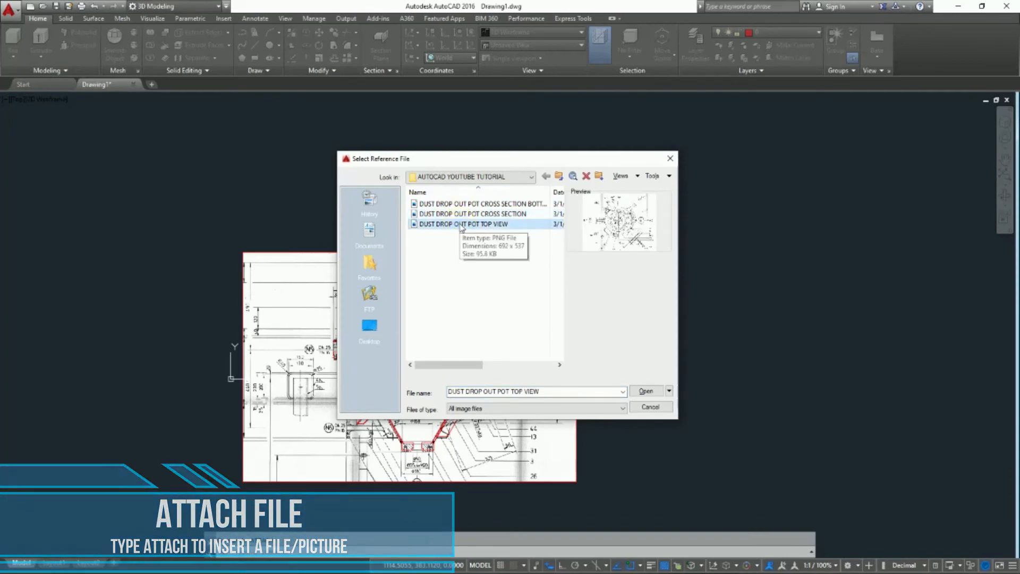
click(472, 192)
click(472, 192)
click(486, 203)
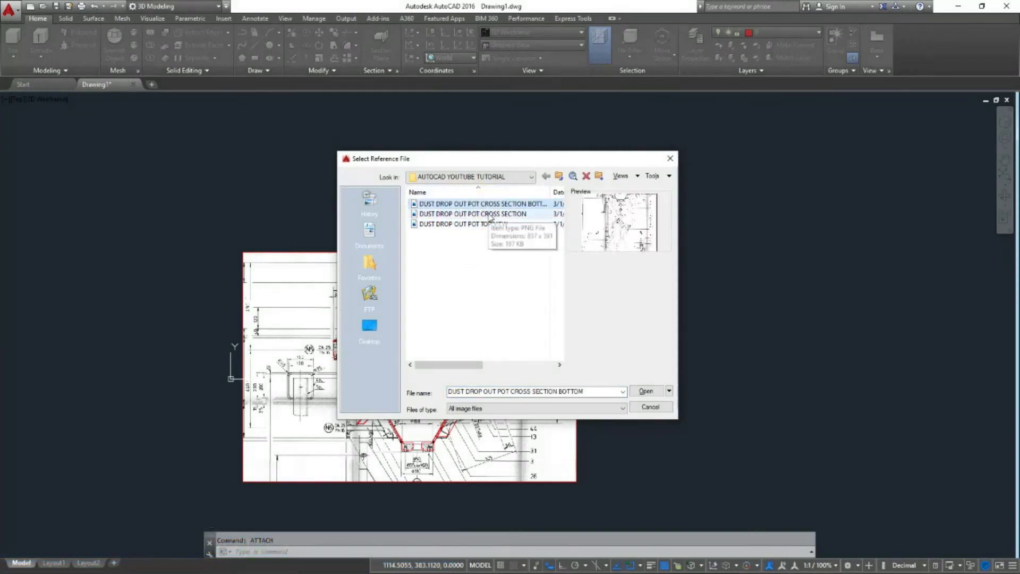
click(489, 214)
click(489, 225)
click(644, 392)
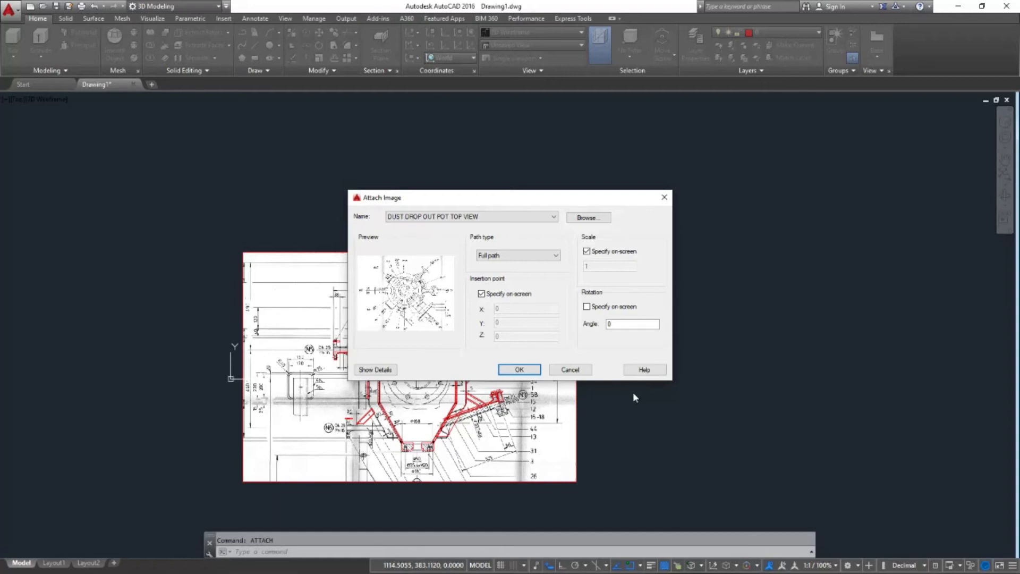
Place the top view image just above the cross-section scan, aligned with its left edge, at the default scale
click(519, 369)
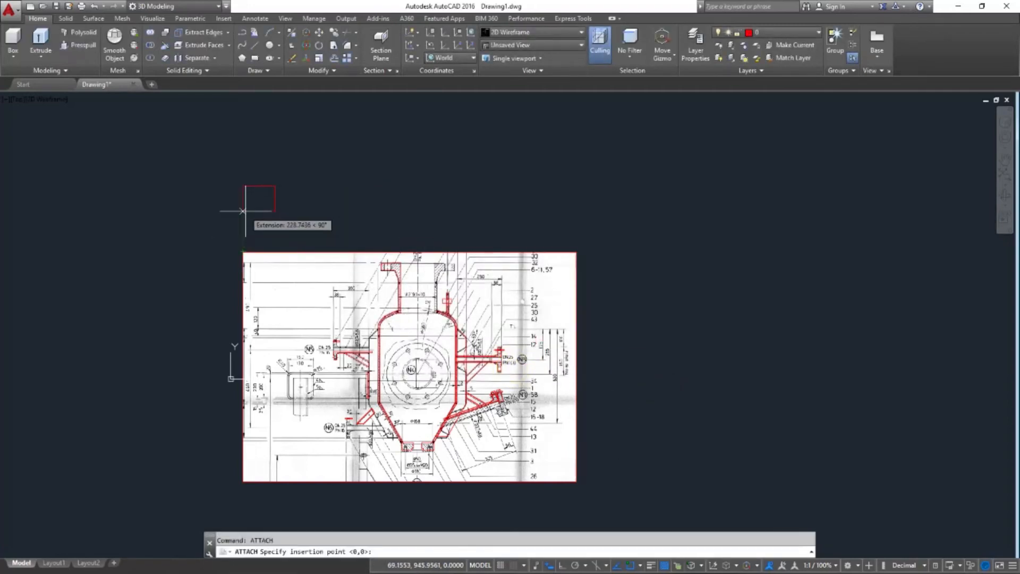
click(243, 211)
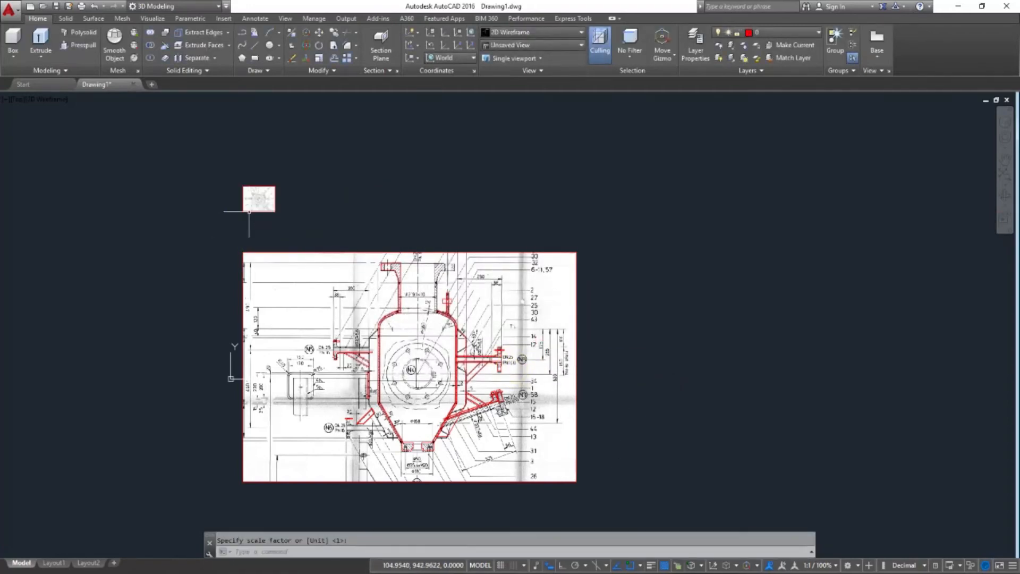
scroll(255, 198, up, 5)
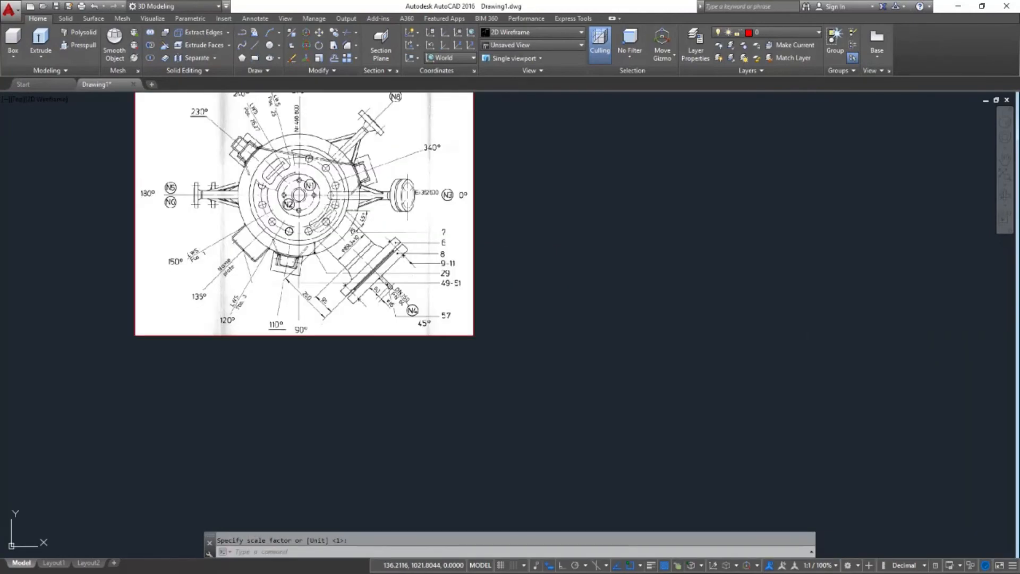
scroll(656, 260, down, 2)
middle_drag(736, 327, 485, 202)
scroll(486, 201, down, 2)
middle_drag(708, 307, 575, 283)
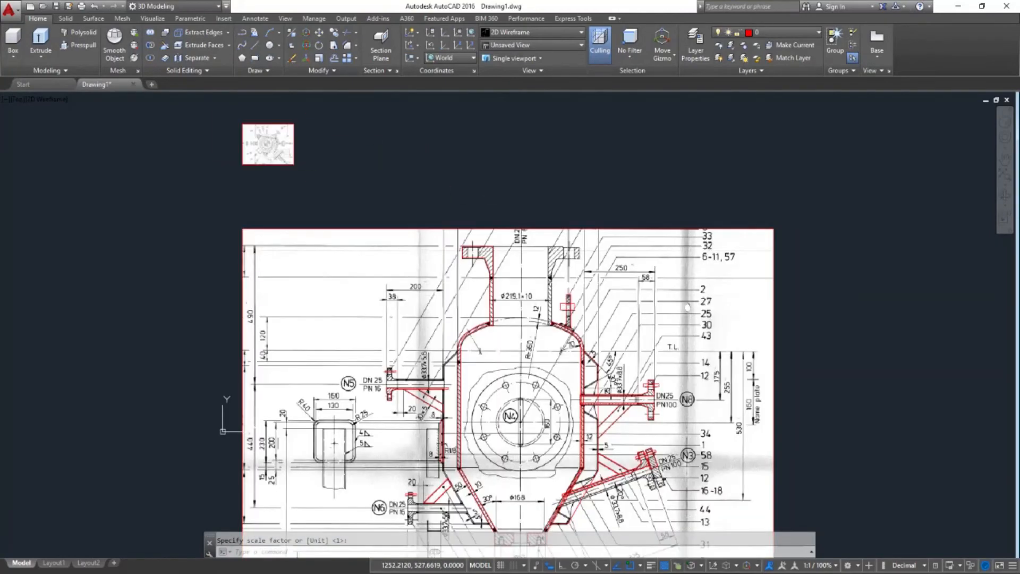
Mirror the top nozzle's pipe and flange profile about the nozzle's vertical centreline with Ortho on, keeping the source profile
scroll(509, 246, up, 4)
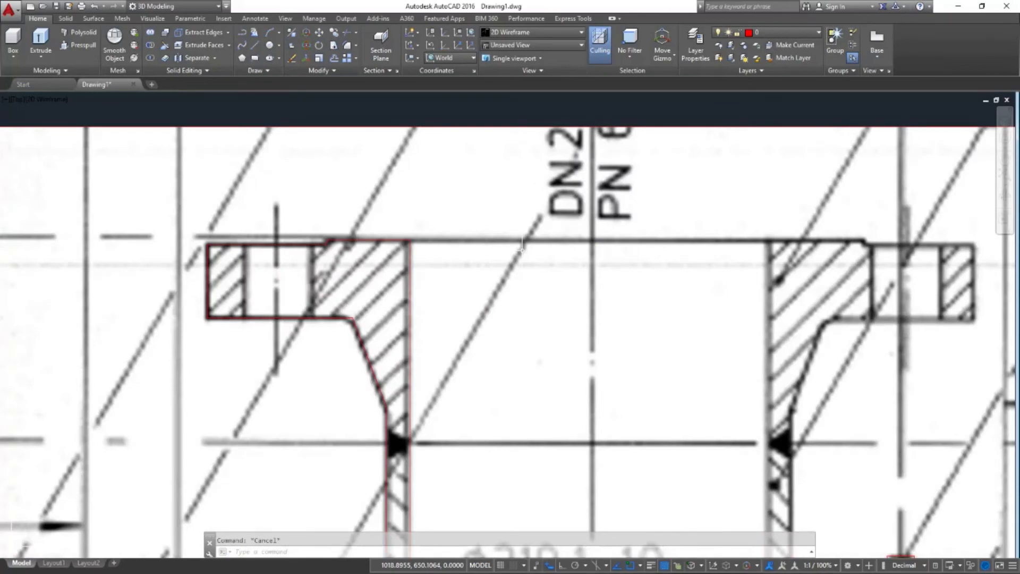
scroll(521, 249, down, 3)
text(mi)
key(Return)
click(483, 253)
key(Return)
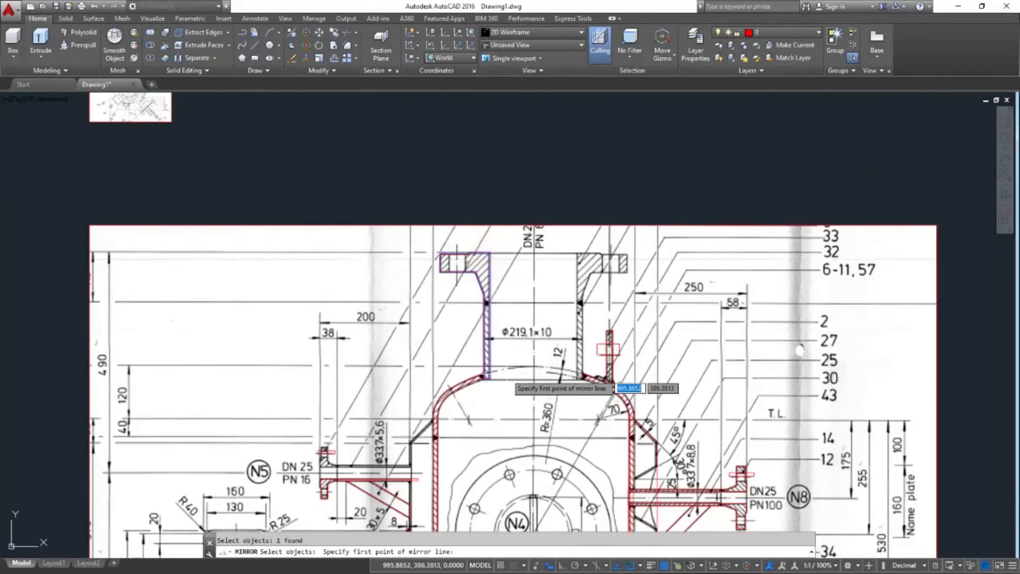
scroll(509, 378, up, 2)
text(m2p)
key(Return)
scroll(466, 403, up, 2)
click(469, 355)
click(718, 358)
click(562, 565)
click(597, 435)
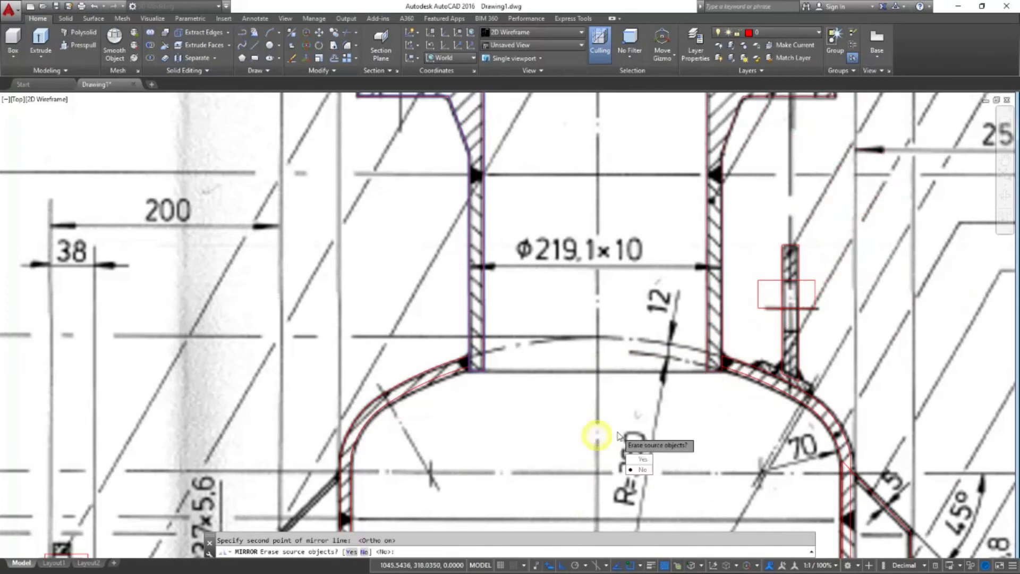
key(Return)
Measure the top nozzle's inner width between the two flange profiles
scroll(568, 553, down, 4)
scroll(505, 372, up, 2)
text(DI)
key(Return)
click(550, 350)
click(690, 350)
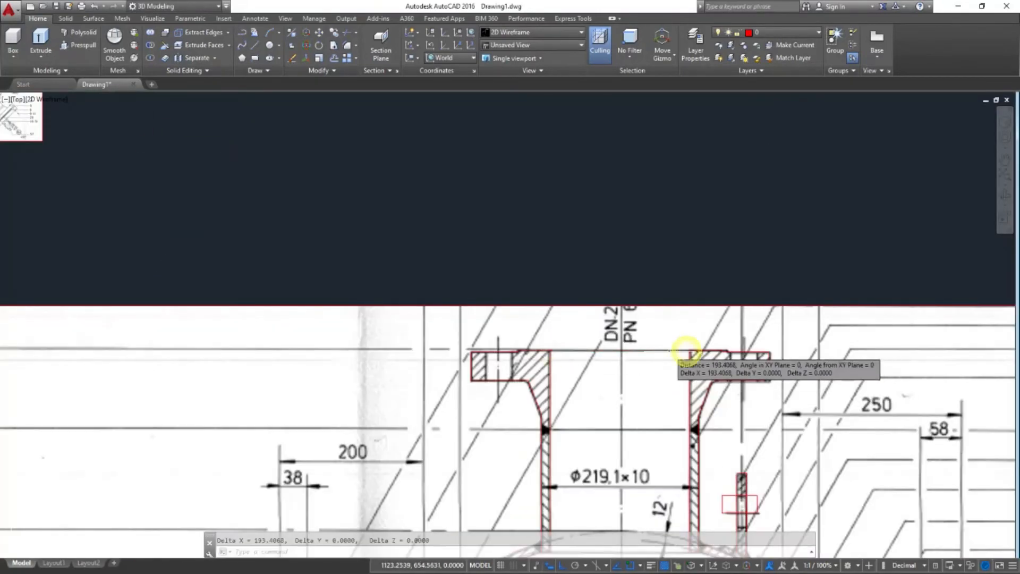
scroll(271, 519, down, 10)
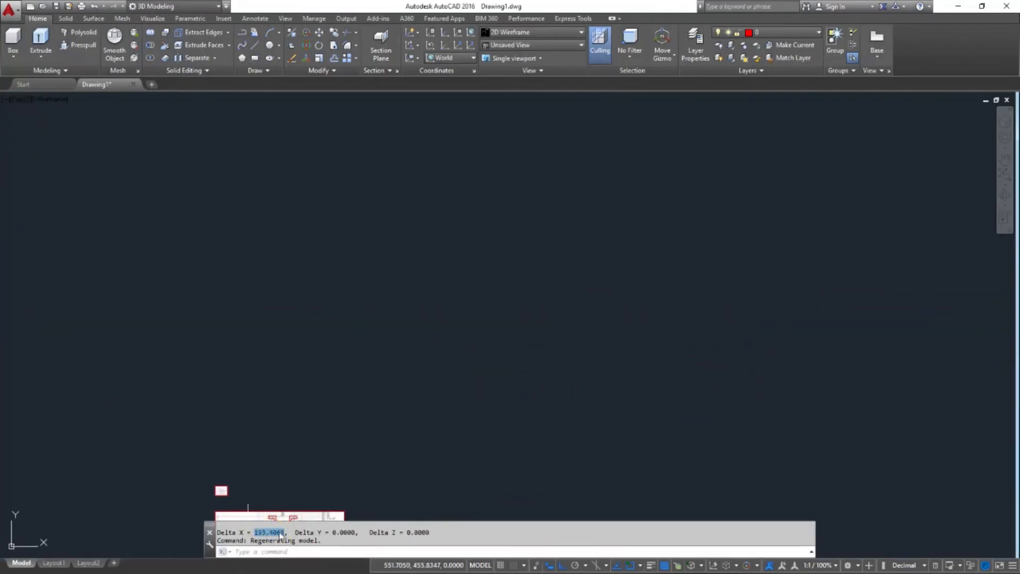
Draw a circle of diameter 193.4068 at the centre of the vessel on the top view image
scroll(275, 537, up, 5)
scroll(159, 350, up, 6)
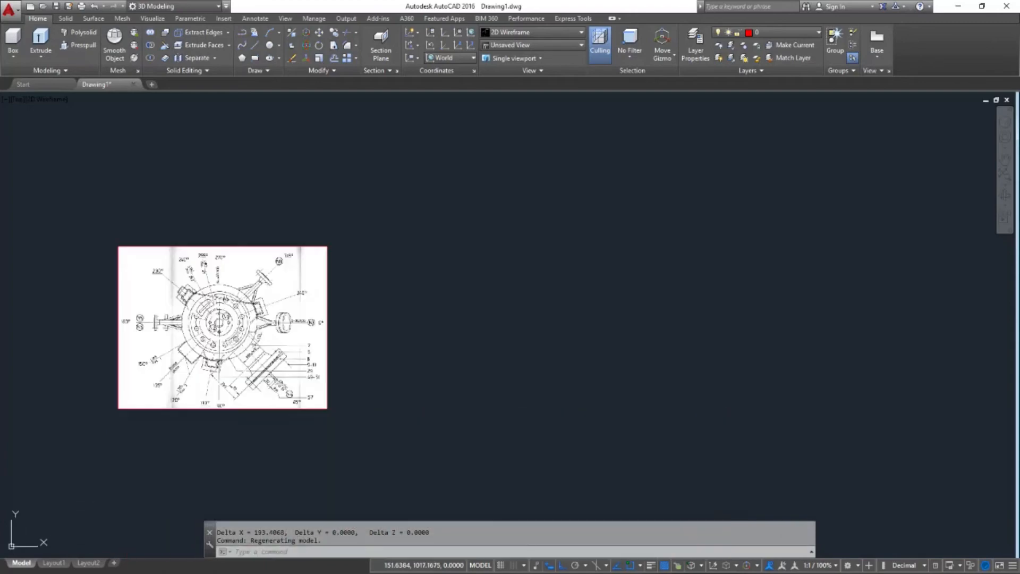
scroll(215, 265, down, 8)
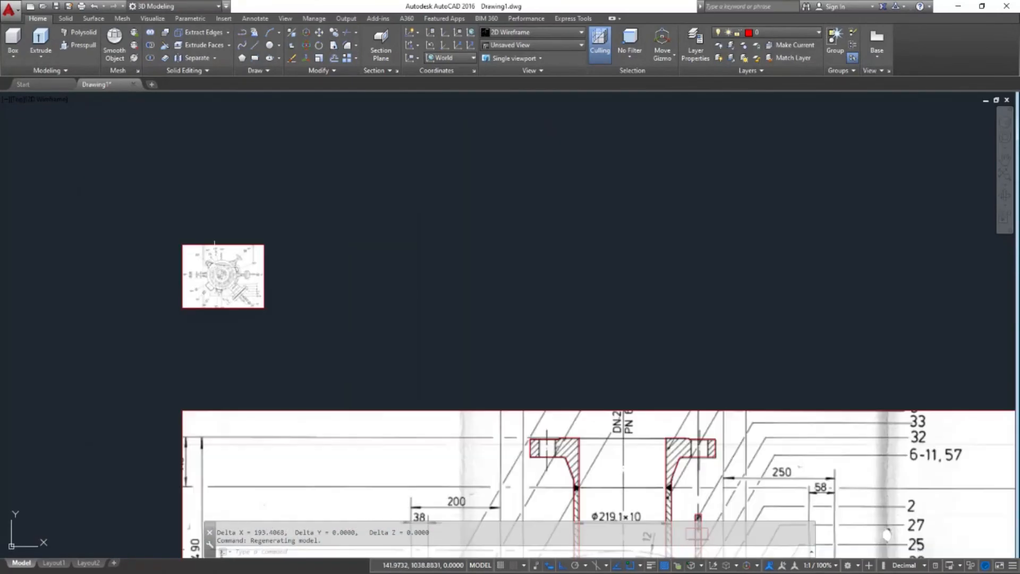
scroll(223, 284, up, 10)
scroll(294, 301, down, 5)
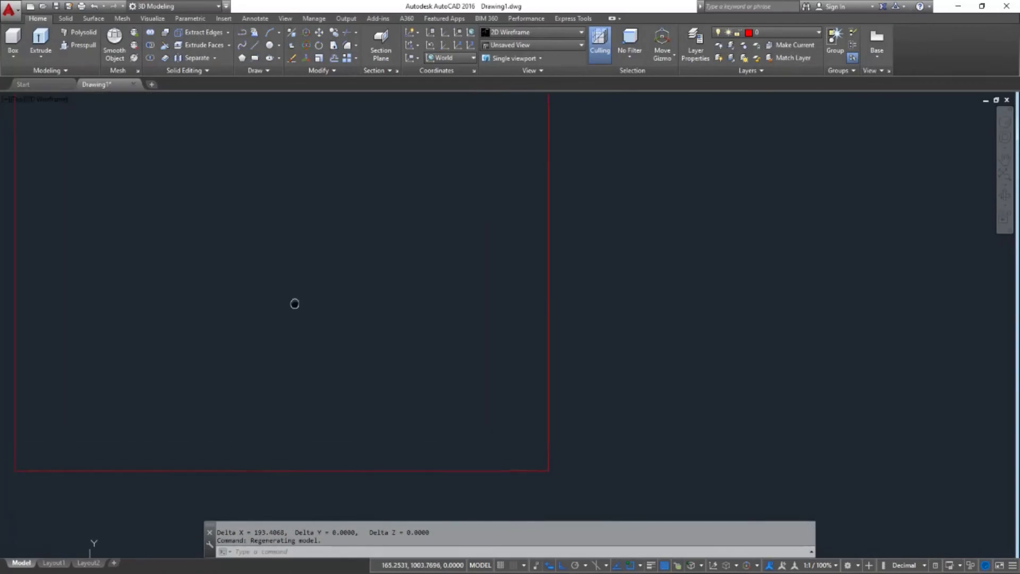
scroll(275, 250, up, 3)
text(c)
key(Return)
scroll(264, 248, up, 2)
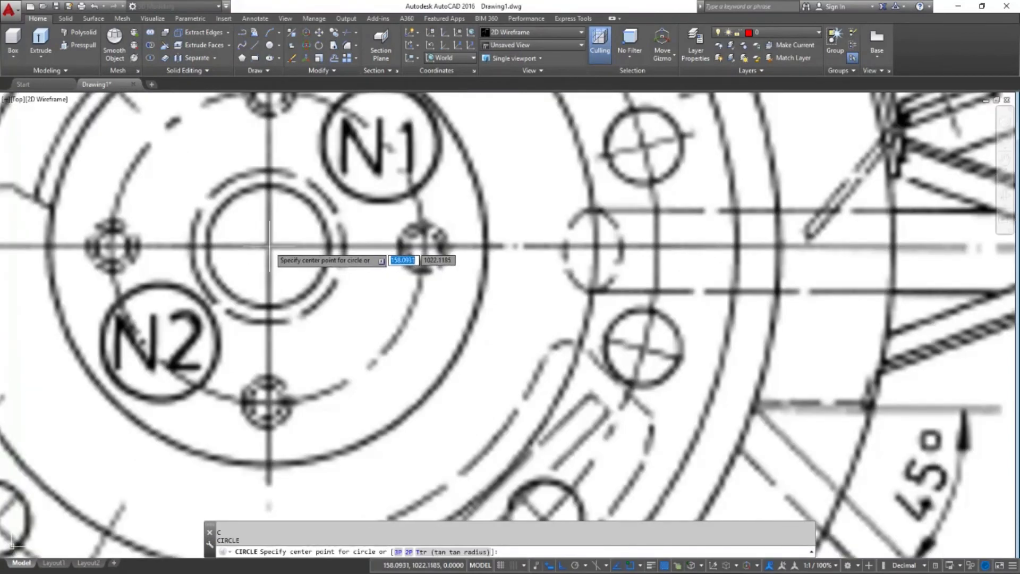
scroll(268, 246, down, 4)
click(269, 245)
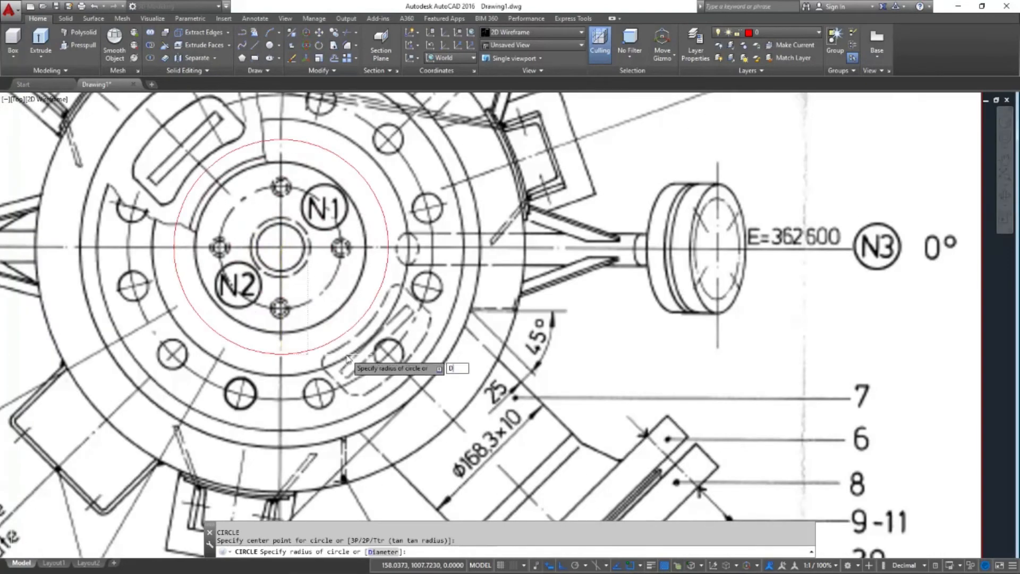
text(d)
key(Return)
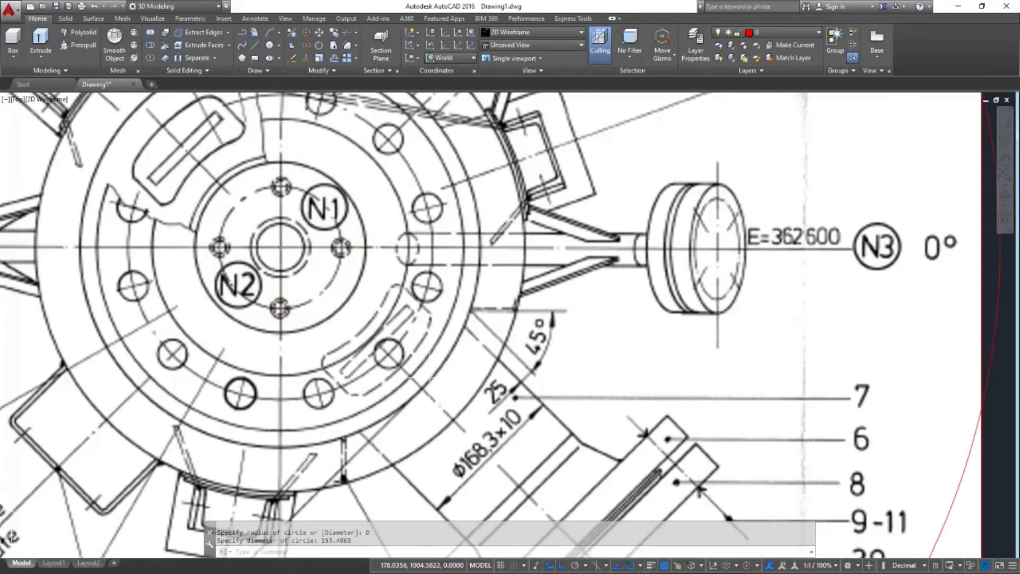
Move the top view image and its circle together farther above the cross-section scan
scroll(436, 421, down, 10)
click(435, 421)
scroll(436, 421, up, 3)
text(m)
key(Return)
click(424, 412)
click(383, 340)
key(Return)
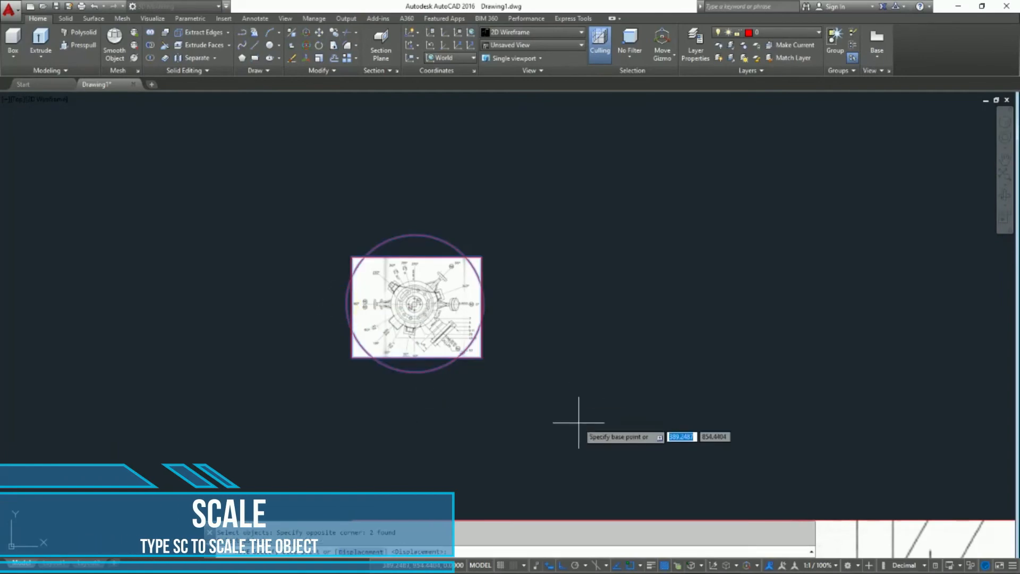
click(579, 380)
scroll(579, 381, down, 6)
click(597, 269)
Scale the top view image by reference from the circle's centre, matching the scanned circle around N1 and N2 to the drawn circle
scroll(530, 234, up, 3)
text(sc)
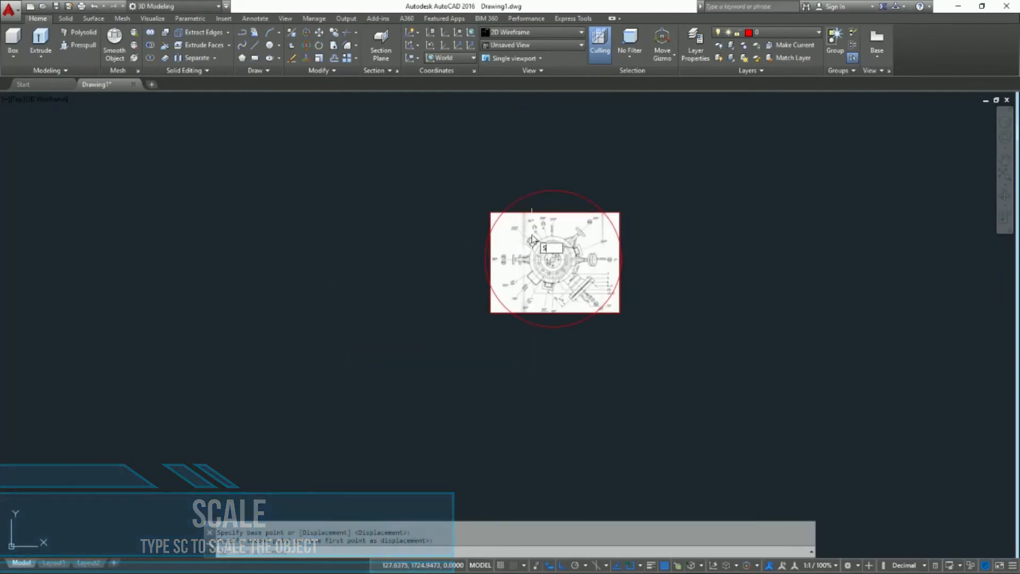
key(Return)
scroll(553, 225, up, 1)
click(558, 226)
key(Return)
scroll(559, 289, up, 6)
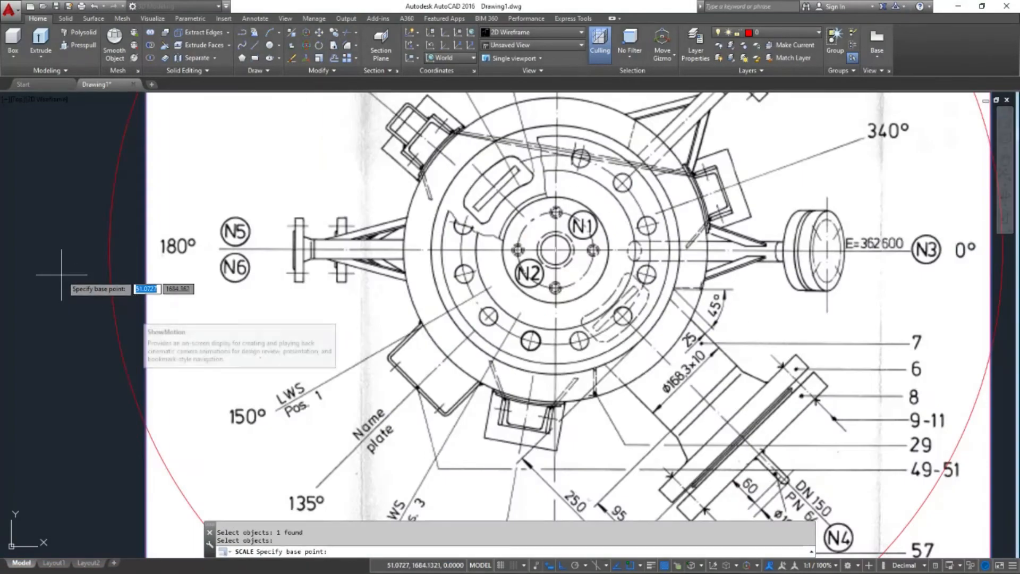
click(559, 279)
text(R)
key(Return)
click(557, 249)
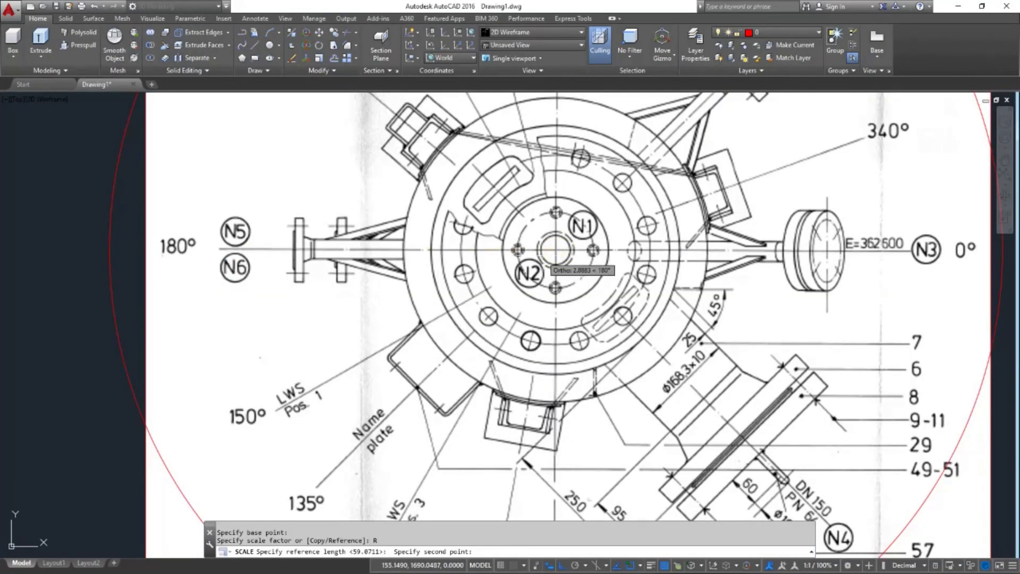
scroll(544, 254, up, 6)
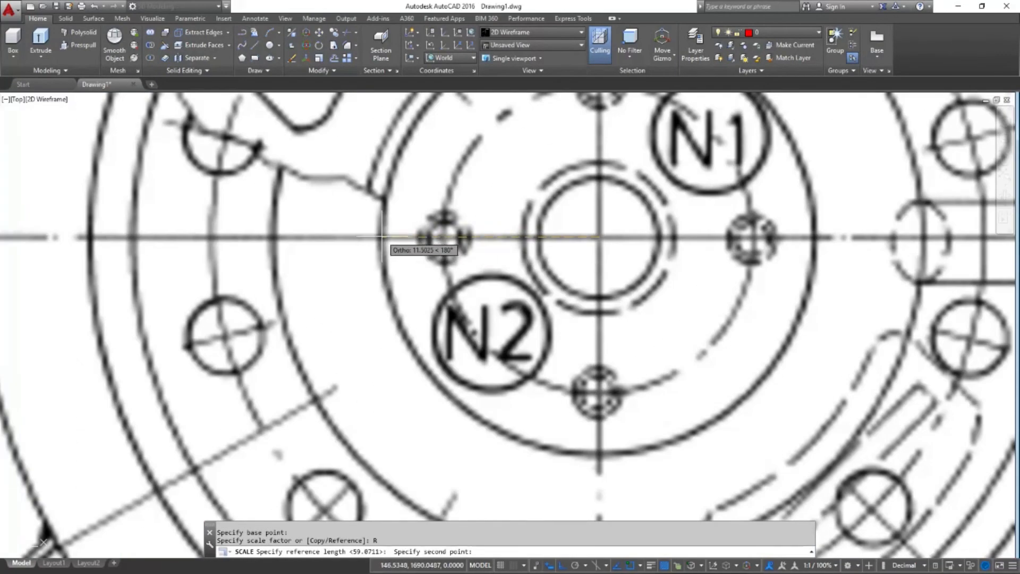
click(381, 236)
scroll(382, 237, down, 10)
scroll(130, 244, up, 10)
scroll(95, 251, down, 4)
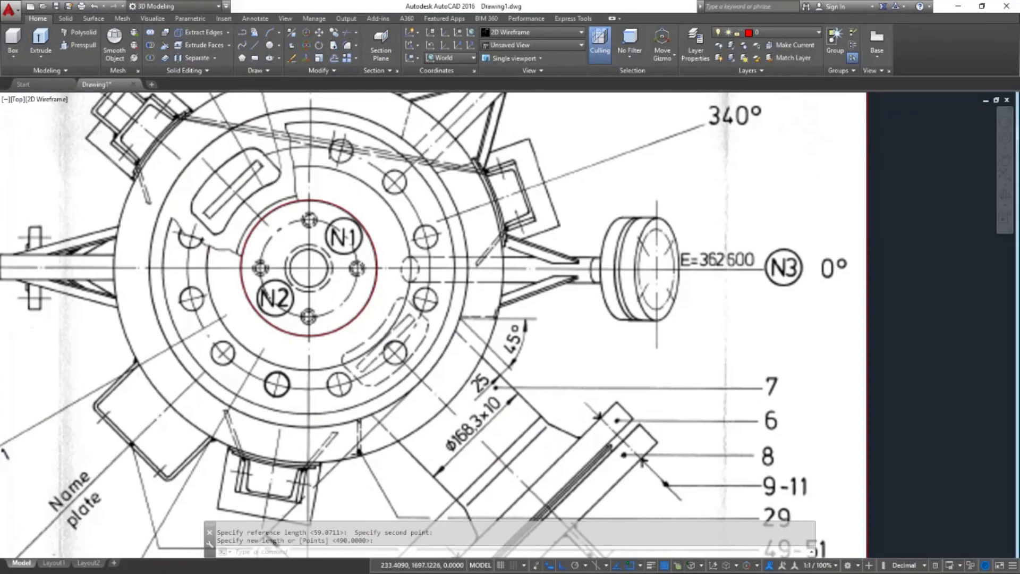
Move the scaled top view image and its circle horizontally over the vessel cross-section with Ortho on
scroll(363, 264, down, 8)
text(m)
key(Return)
click(464, 313)
click(267, 233)
key(Return)
click(355, 264)
scroll(447, 370, up, 5)
scroll(457, 340, down, 2)
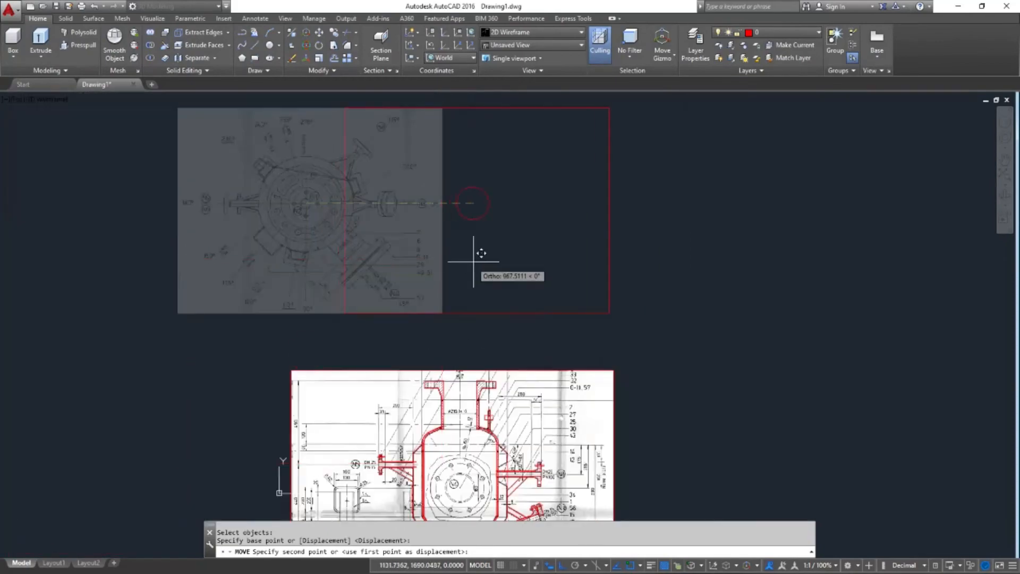
key(Escape)
Draw a vertical guide line from the top nozzle's left inner edge up through the top view image
scroll(436, 355, up, 4)
text(l)
key(Return)
click(479, 397)
scroll(481, 431, down, 6)
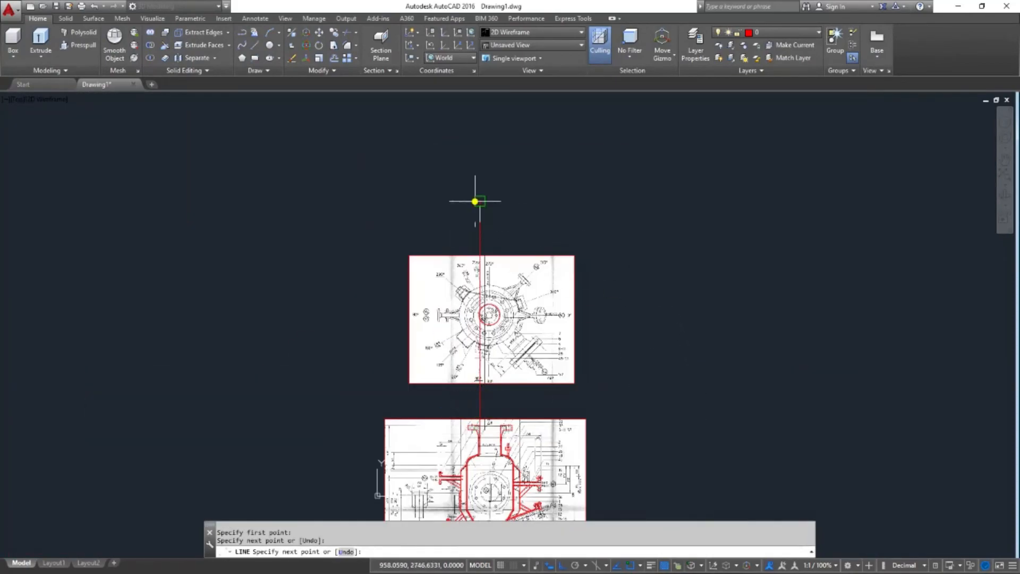
click(475, 202)
key(Escape)
Enable Quadrant snap and move the top view image and circle so the circle's left quadrant meets the guide line
scroll(484, 352, up, 4)
text(m)
click(530, 466)
click(500, 275)
scroll(467, 255, up, 4)
key(Return)
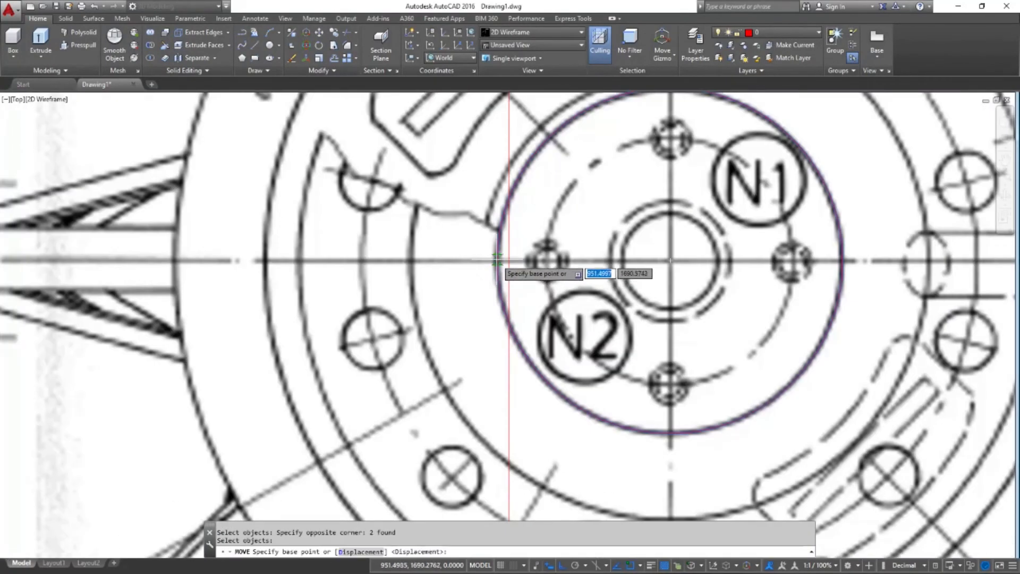
click(640, 565)
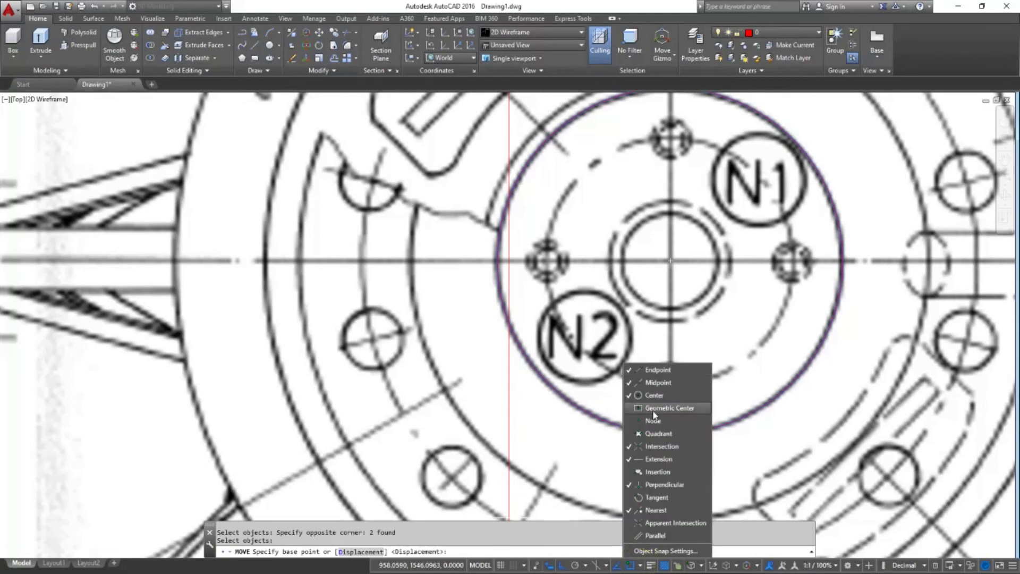
click(646, 432)
click(498, 260)
click(509, 261)
Draw a second vertical guide line from the top nozzle's right inner edge up past the circle to check alignment
scroll(428, 281, down, 7)
text(l)
key(Return)
scroll(437, 218, down, 3)
scroll(445, 346, up, 3)
click(484, 364)
scroll(484, 364, down, 3)
scroll(476, 229, up, 3)
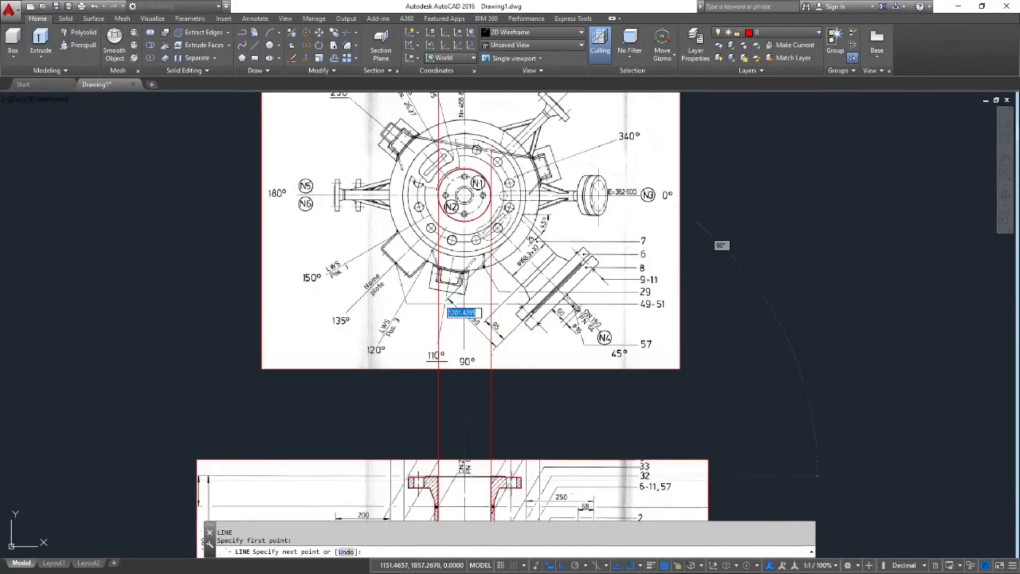
click(472, 109)
key(Escape)
Erase both vertical guide lines between the cross-section and the top view
scroll(449, 171, up, 4)
scroll(430, 229, down, 8)
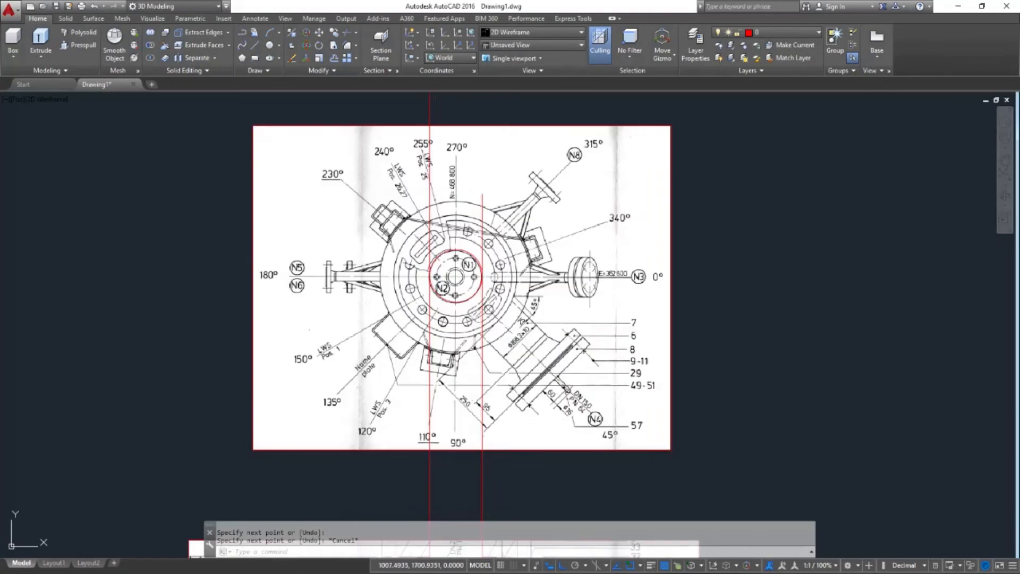
click(474, 346)
click(386, 347)
key(Delete)
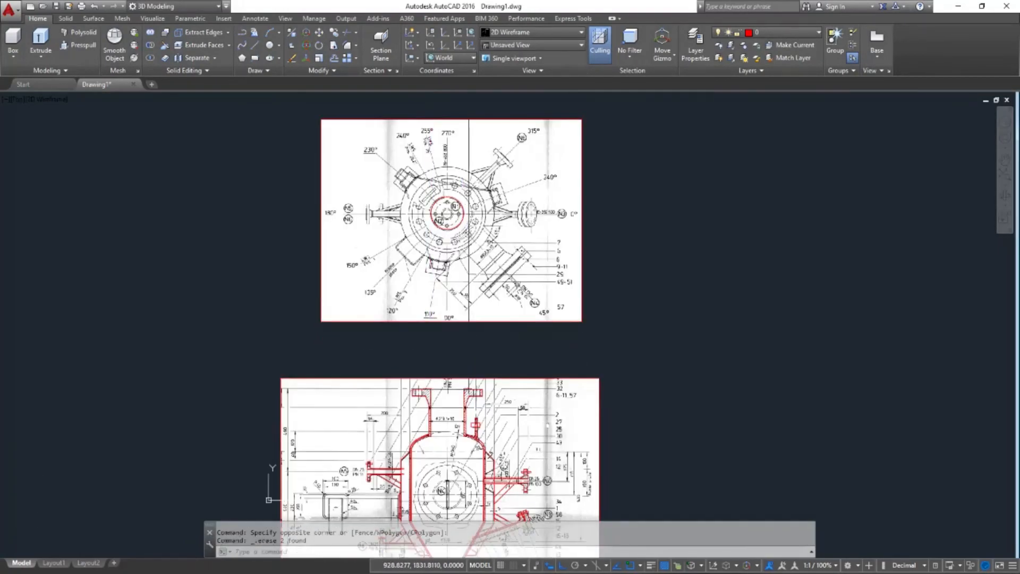
scroll(424, 175, up, 6)
scroll(428, 195, down, 6)
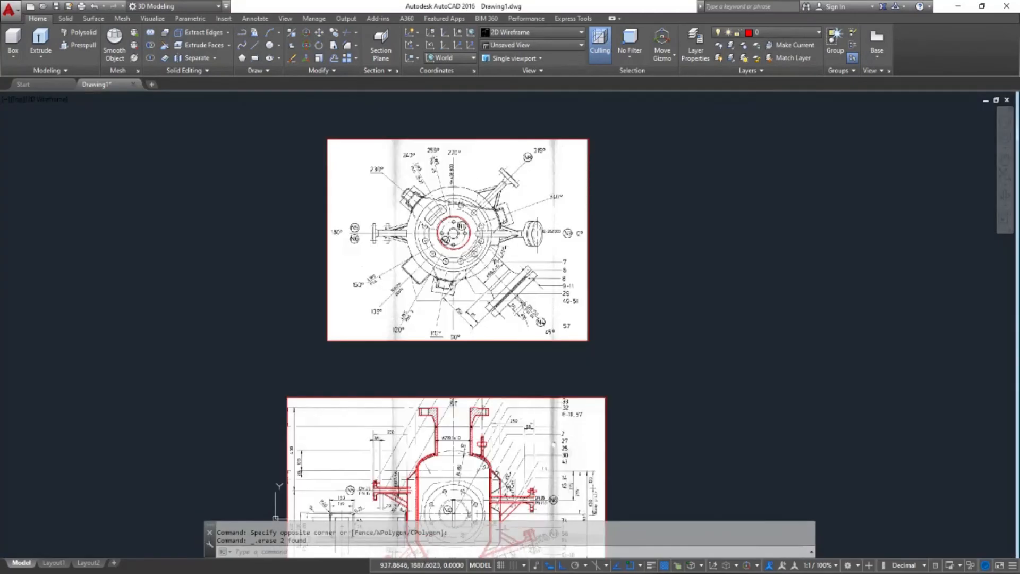
Examine the N4 nozzle's 45° orientation around the vessel in the top view image
middle_drag(463, 262, 456, 237)
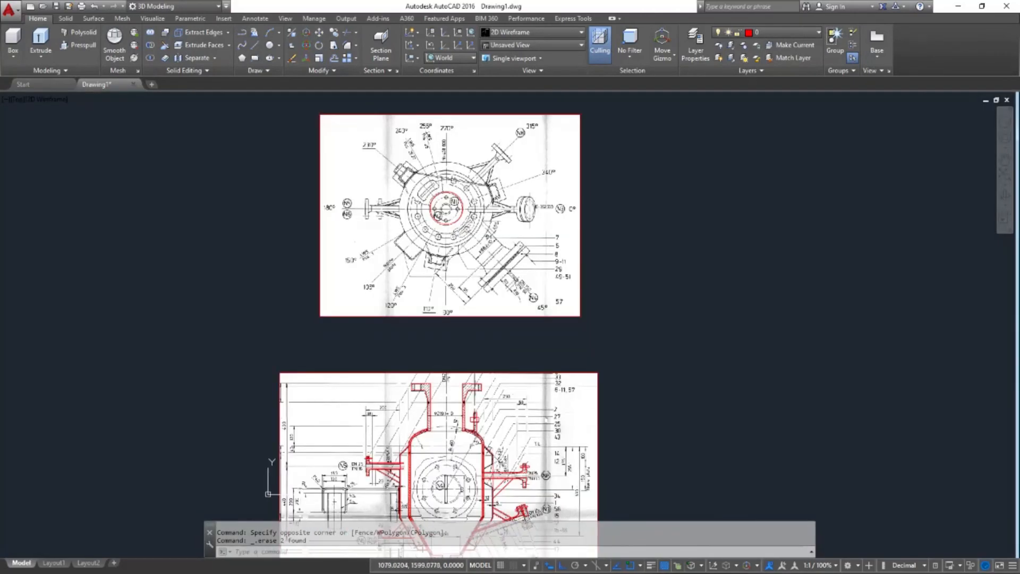
middle_drag(538, 286, 538, 313)
scroll(428, 176, up, 3)
scroll(443, 176, down, 3)
key(Escape)
key(Escape)
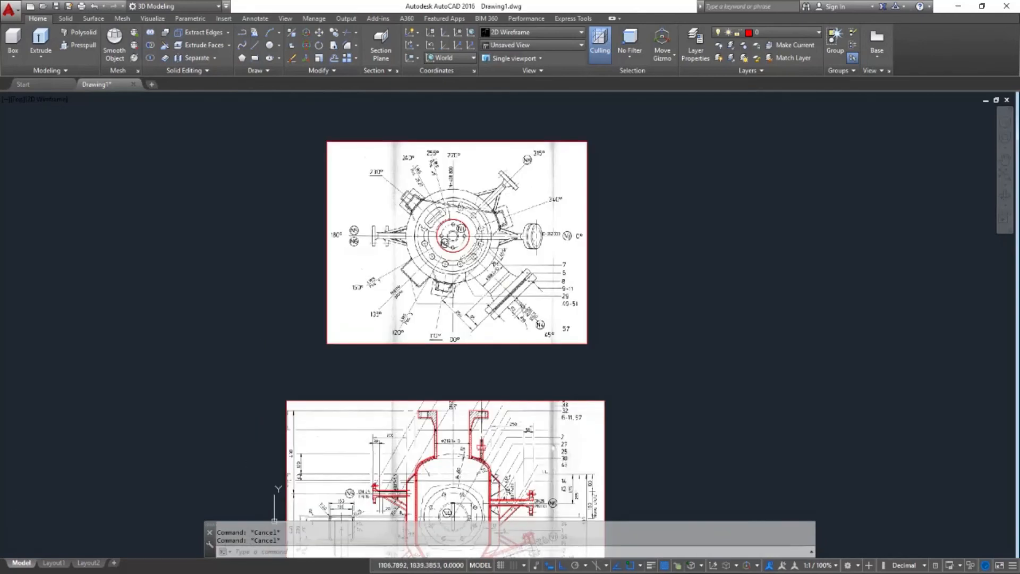
scroll(513, 298, up, 4)
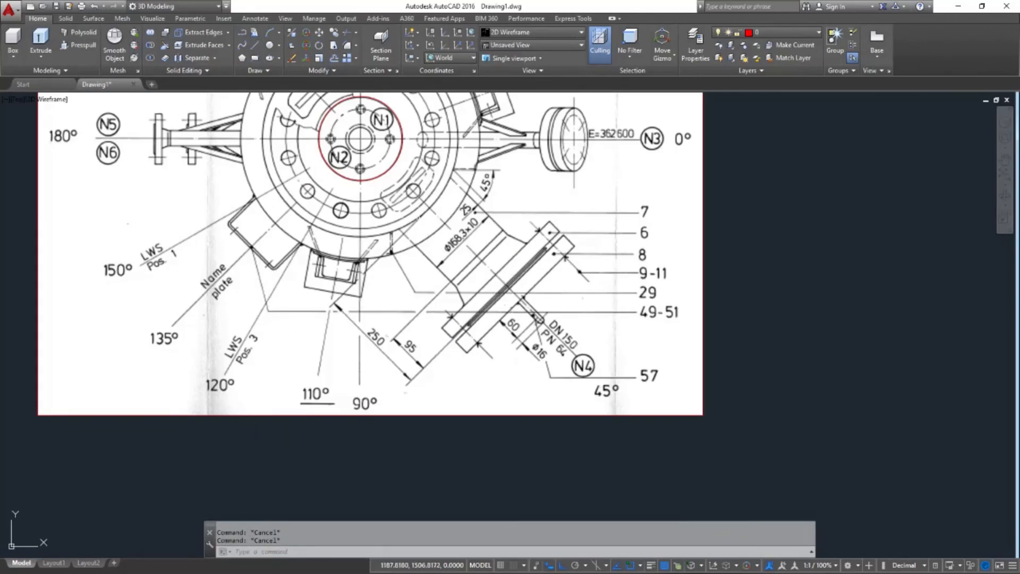
scroll(345, 126, up, 2)
scroll(340, 213, down, 1)
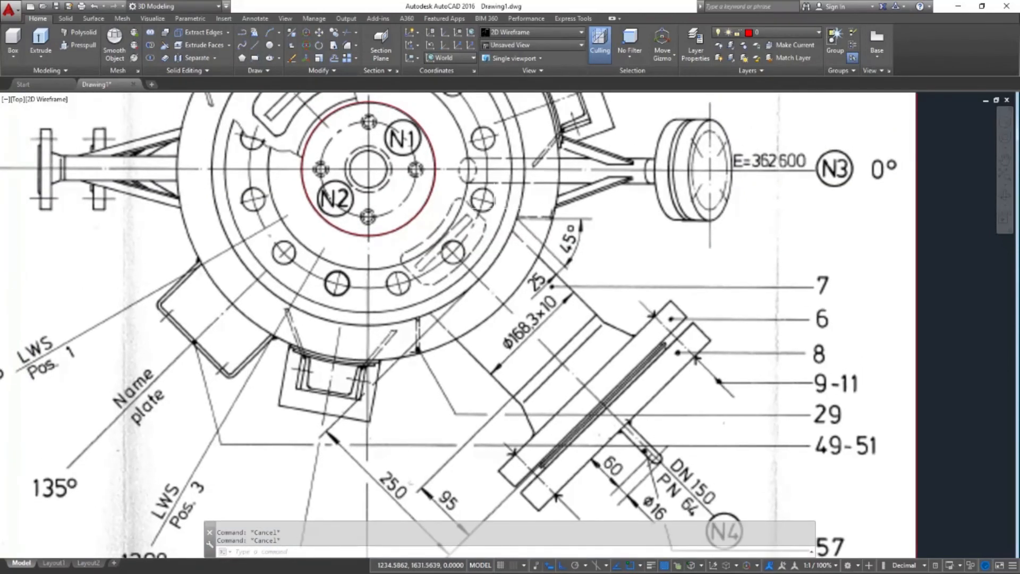
scroll(494, 212, down, 2)
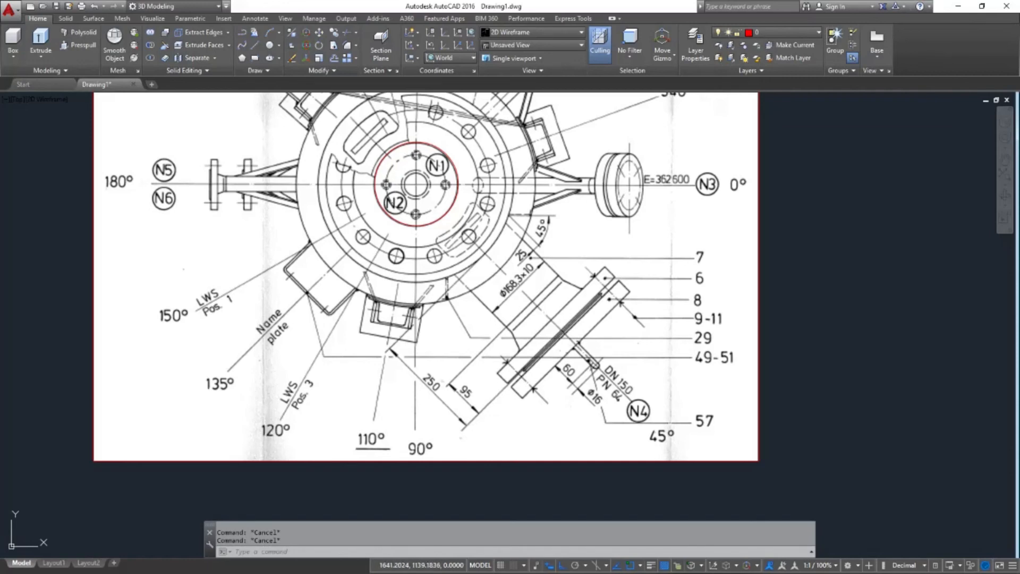
scroll(447, 327, down, 4)
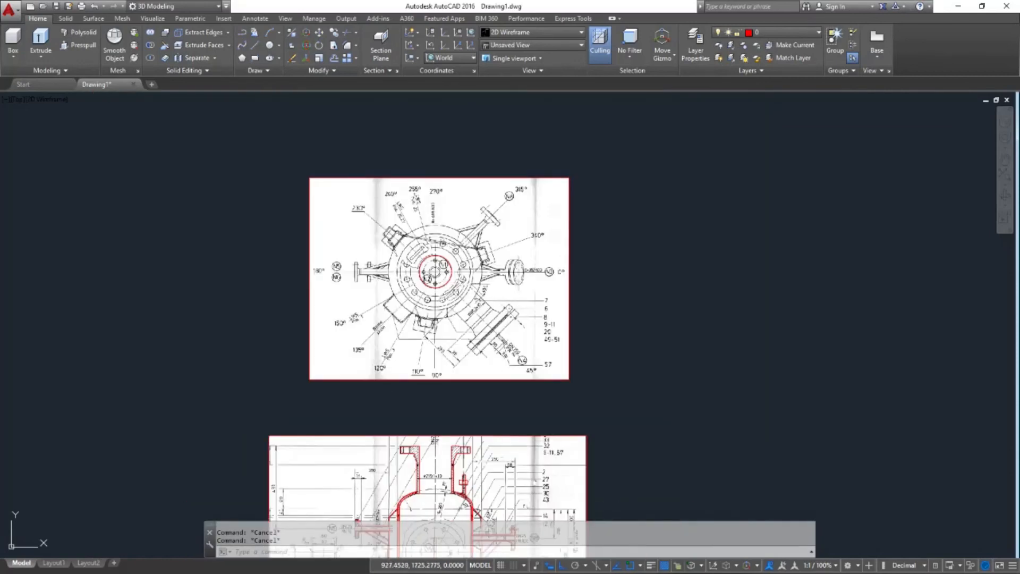
Try to rotate the top view image and circle about the circle's centre by reference, entering -45, and undo the rotation
key(space)
click(660, 332)
click(310, 196)
key(space)
click(435, 272)
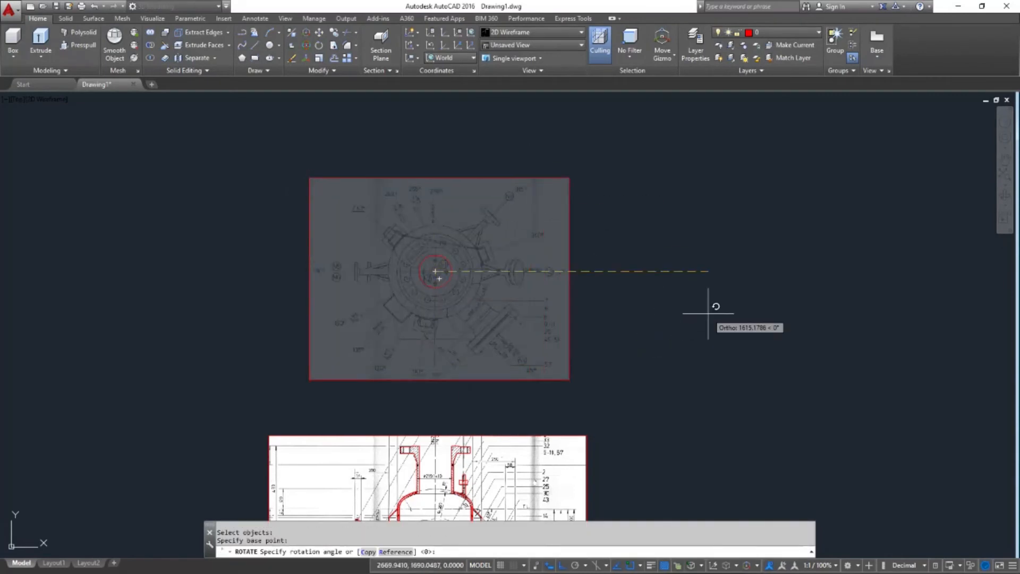
text(R)
key(Return)
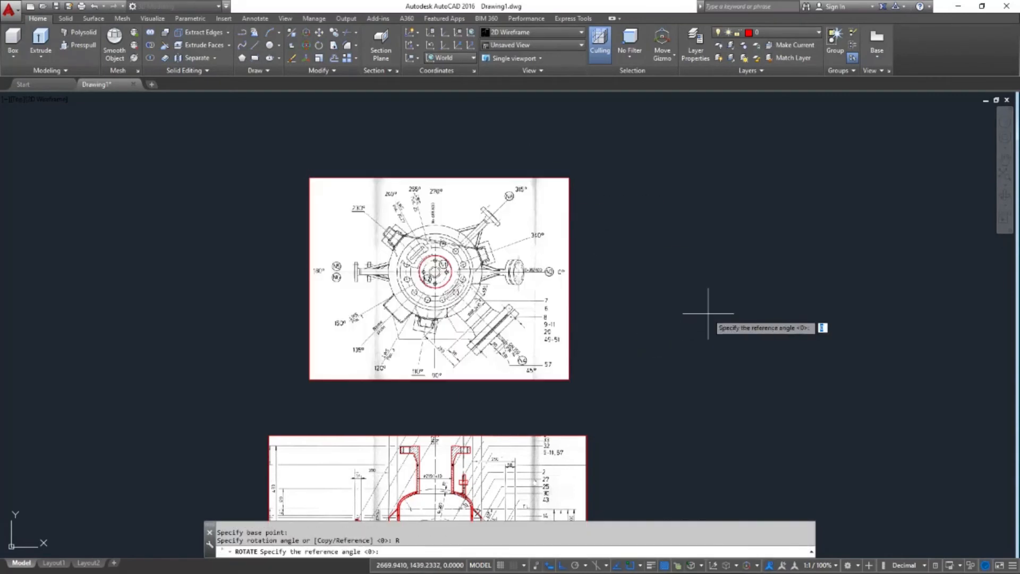
click(435, 271)
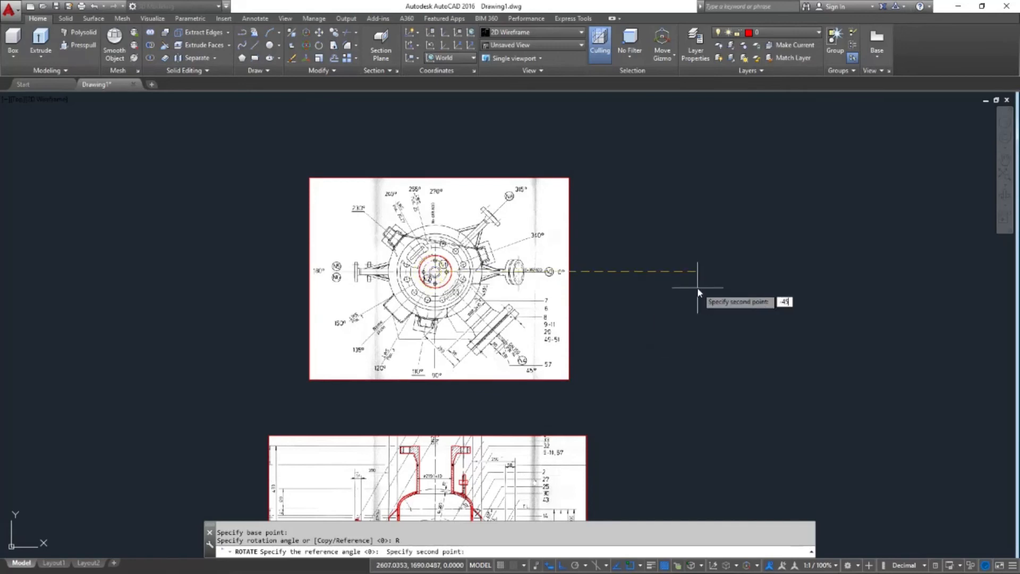
text(-45)
key(Return)
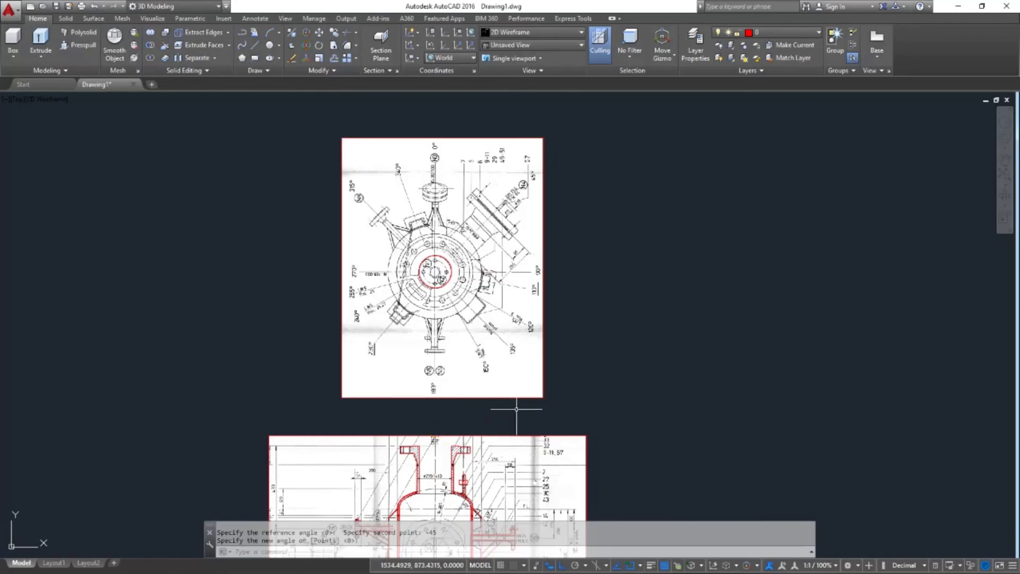
key(ctrl+z)
scroll(463, 285, up, 4)
middle_drag(555, 384, 509, 300)
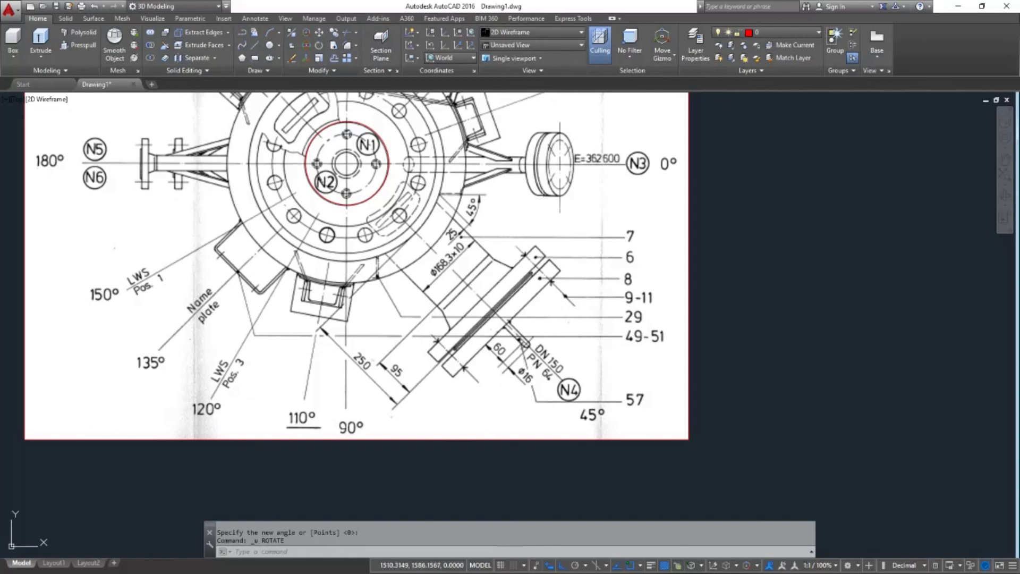
middle_drag(545, 186, 566, 223)
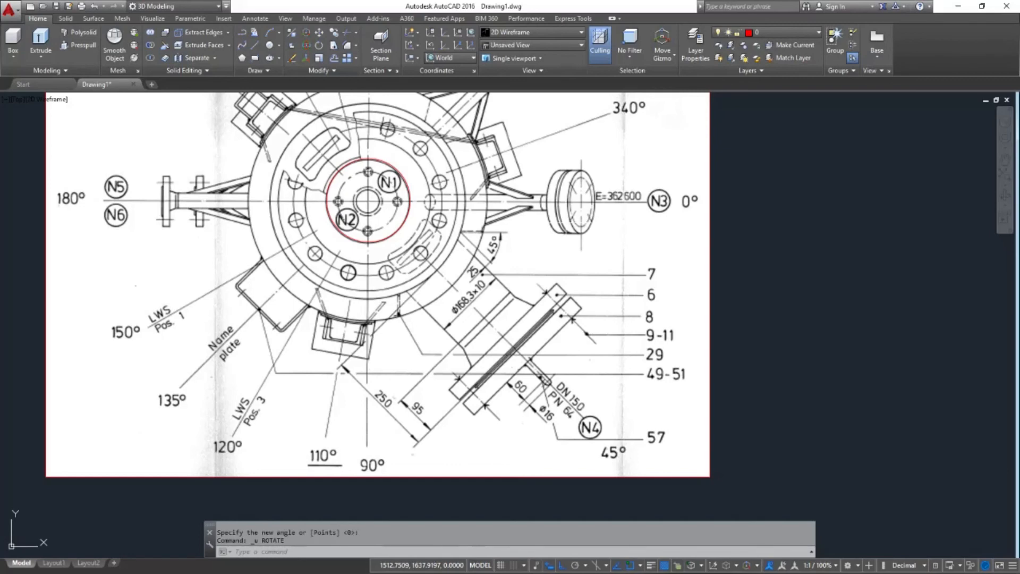
text(o)
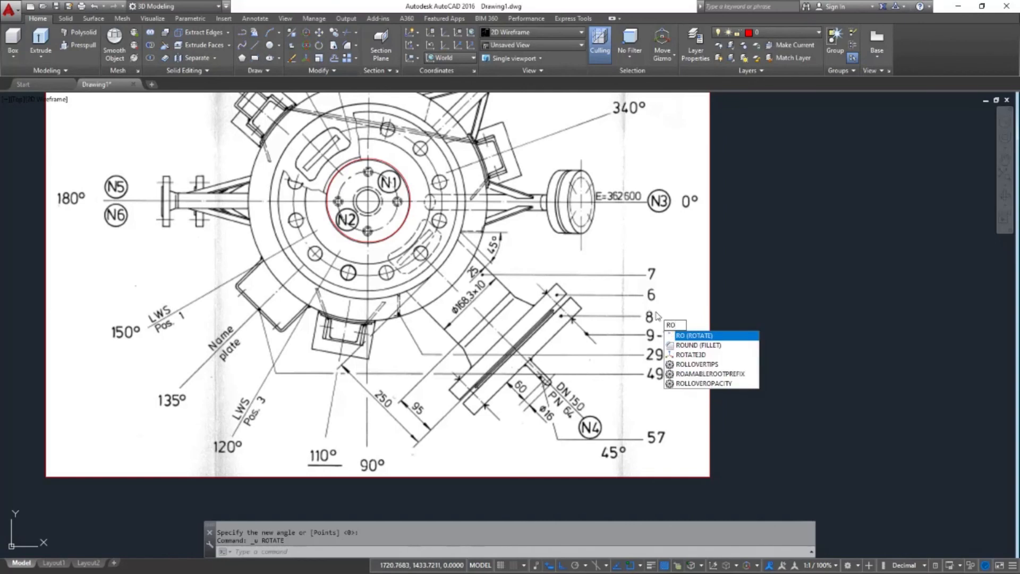
key(Return)
click(791, 333)
click(524, 269)
key(Return)
click(368, 201)
text(R)
key(Return)
click(368, 201)
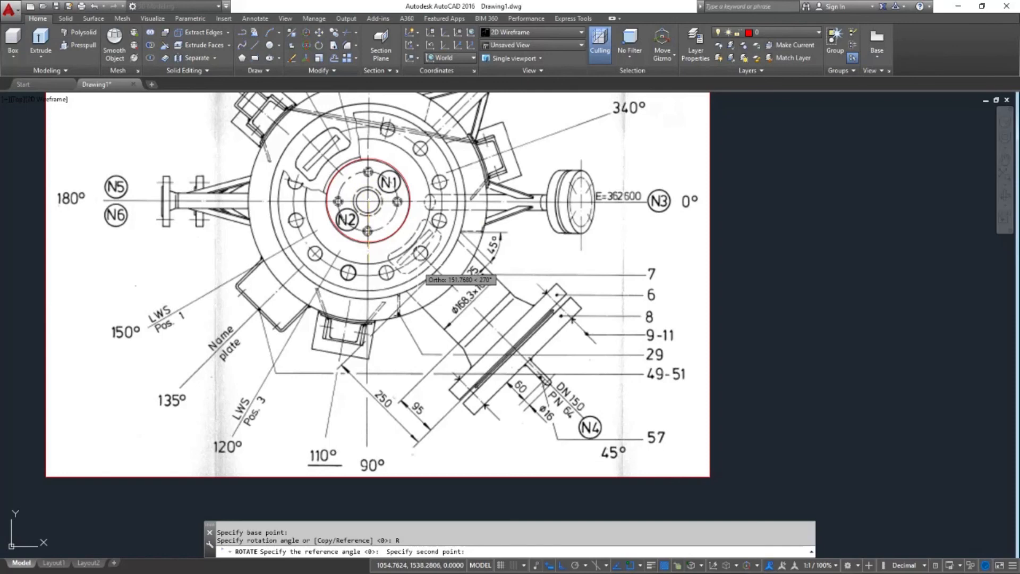
click(418, 271)
scroll(422, 257, down, 8)
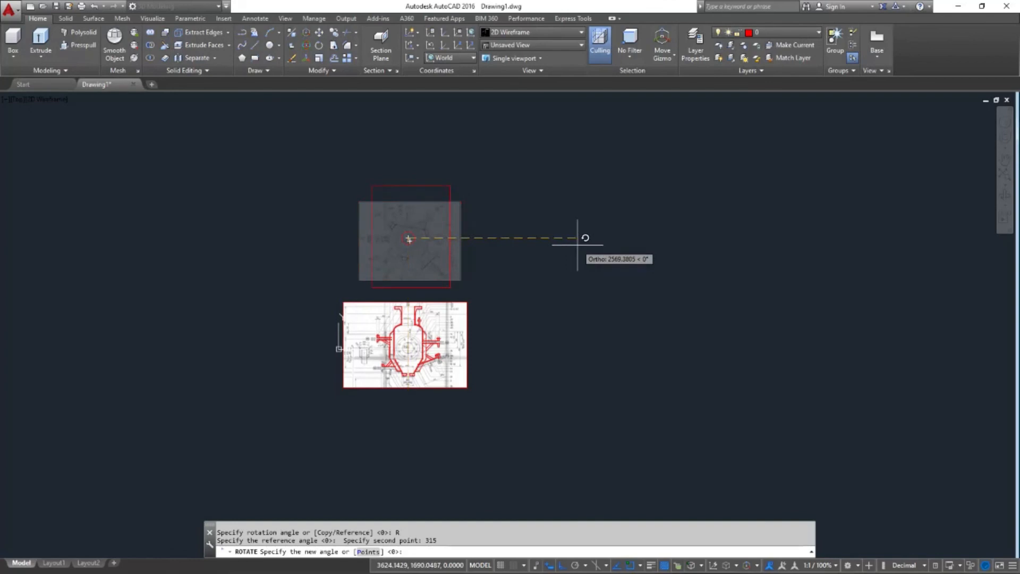
scroll(497, 205, up, 2)
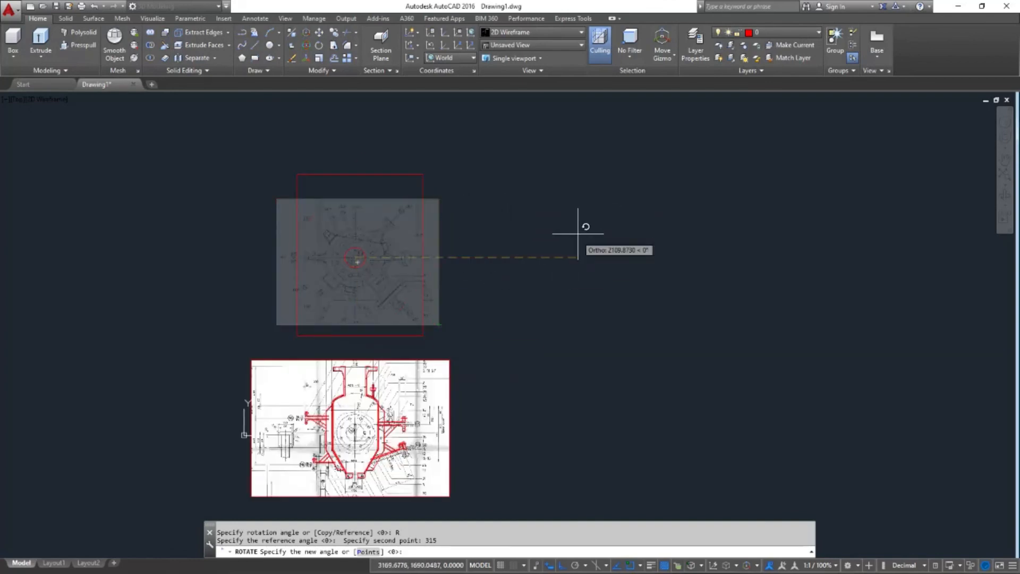
key(Escape)
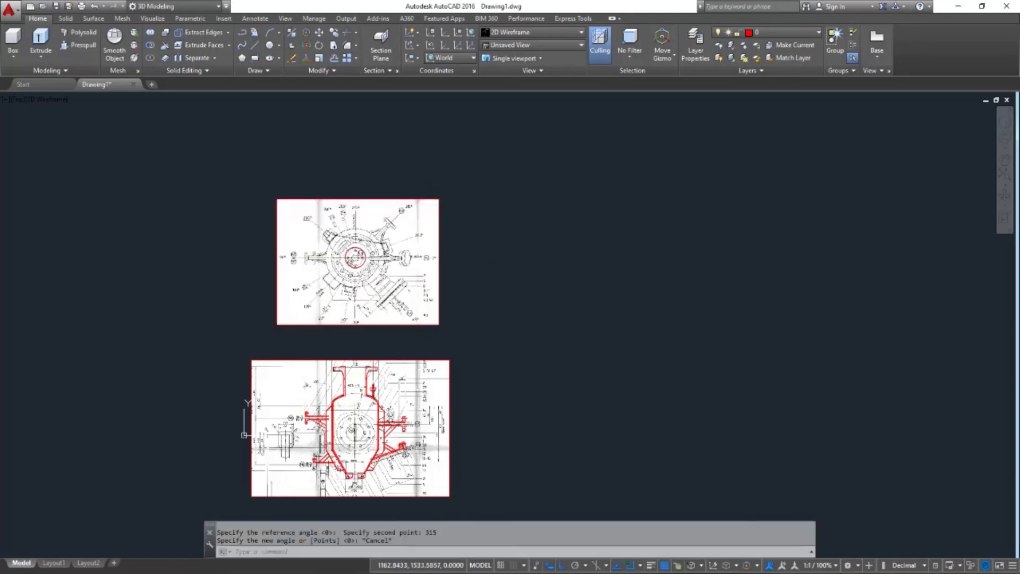
scroll(368, 275, up, 6)
scroll(444, 252, down, 2)
key(space)
click(597, 257)
click(471, 166)
scroll(348, 207, up, 4)
key(space)
click(402, 245)
text(r)
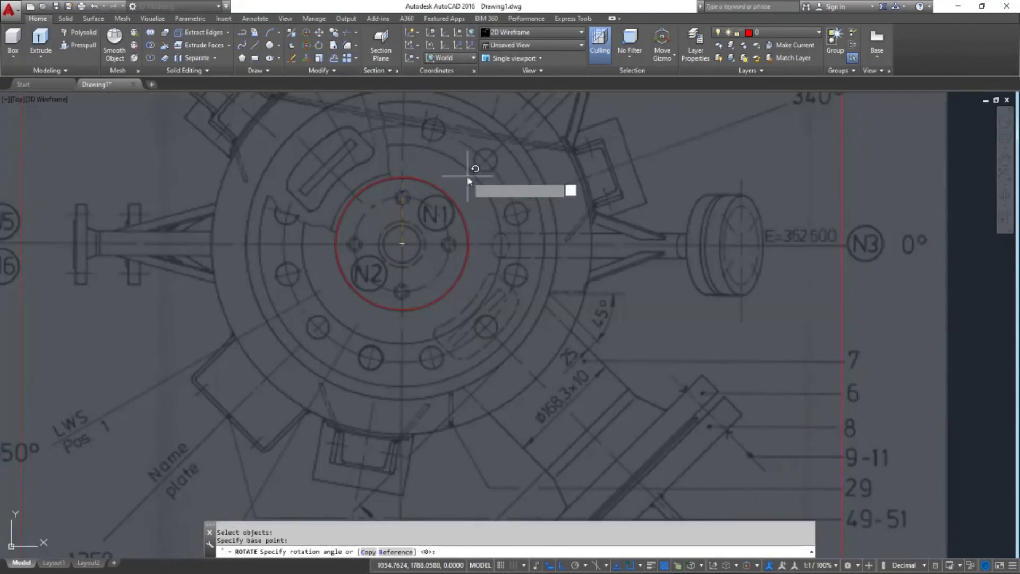
key(space)
click(402, 244)
scroll(422, 242, down, 6)
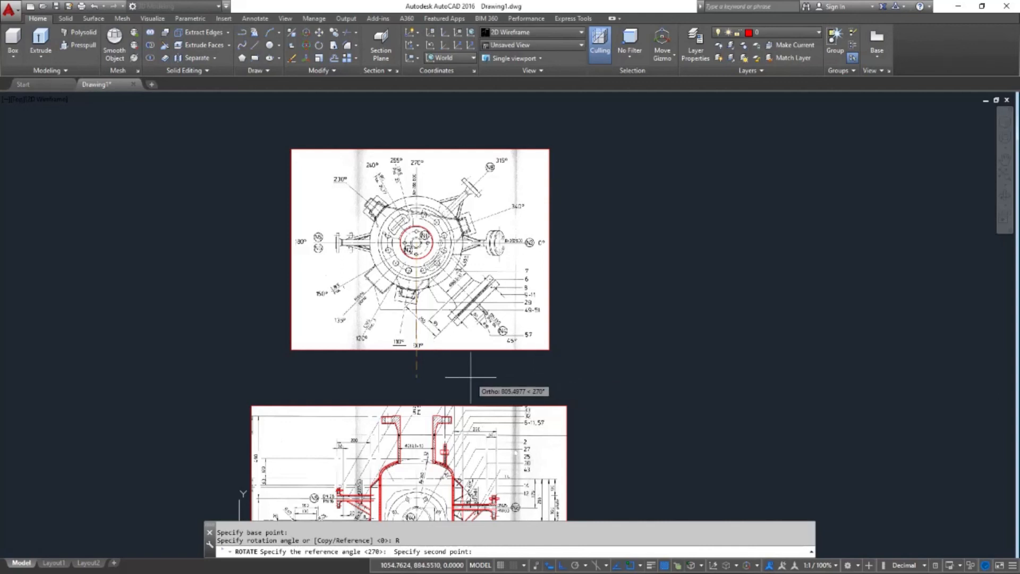
text(15)
key(Return)
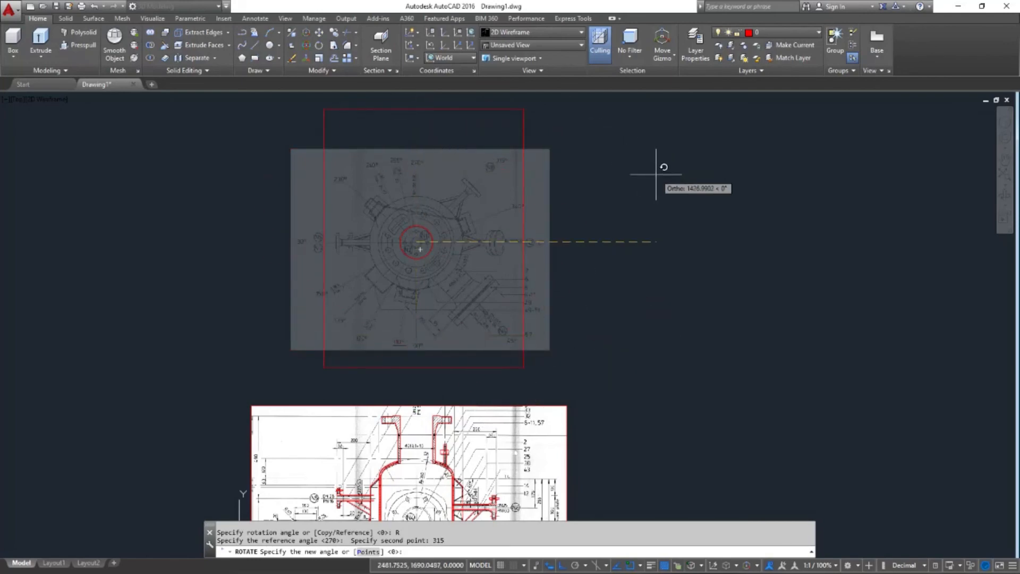
key(Escape)
Begin a reference rotation of the top view image and circle about the circle's centre, using the centre as first reference point
text(ro)
key(Return)
click(619, 378)
click(402, 269)
key(Return)
scroll(417, 255, up, 4)
click(416, 223)
text(R)
key(Return)
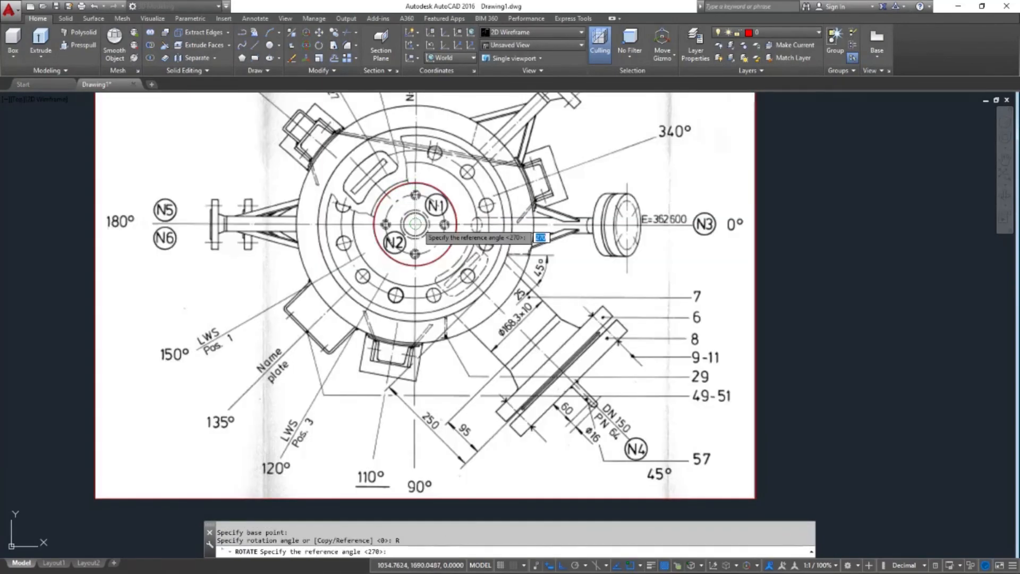
click(416, 223)
Disable Ortho and enable Polar tracking for picking the rotation's reference direction
scroll(639, 302, down, 2)
key(F8)
scroll(649, 335, up, 2)
scroll(642, 324, down, 2)
scroll(584, 340, up, 3)
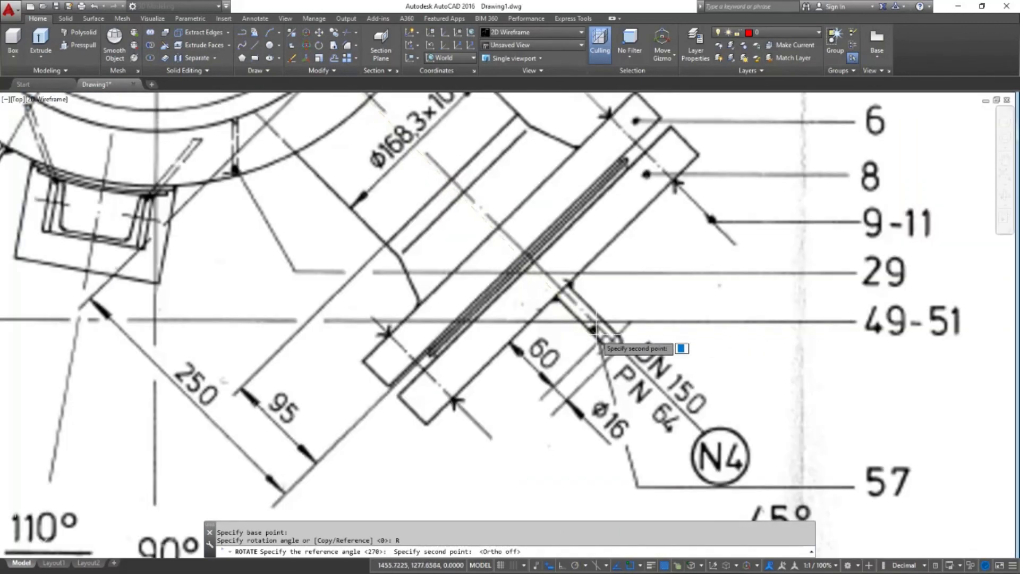
scroll(718, 431, down, 1)
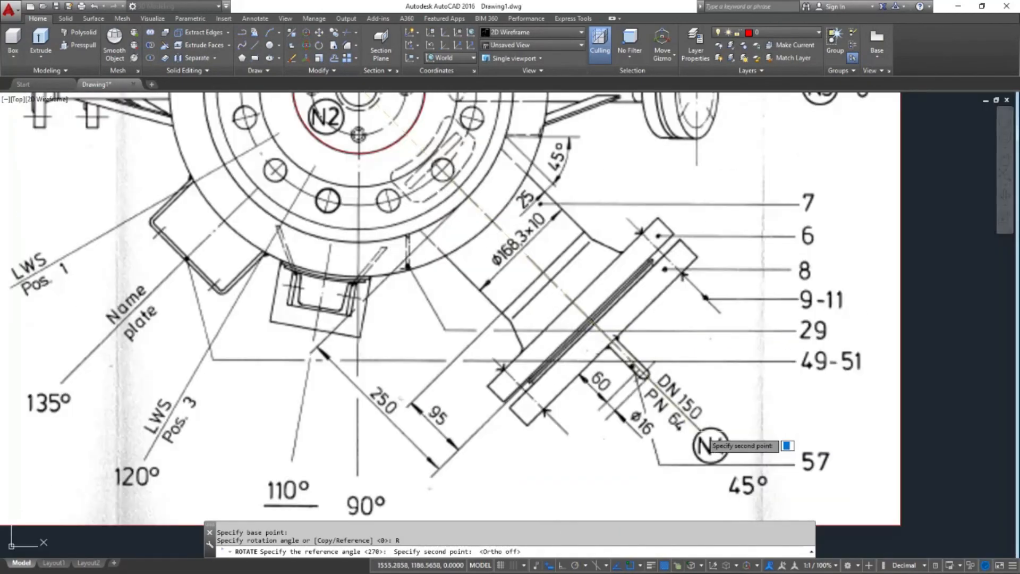
scroll(712, 445, down, 5)
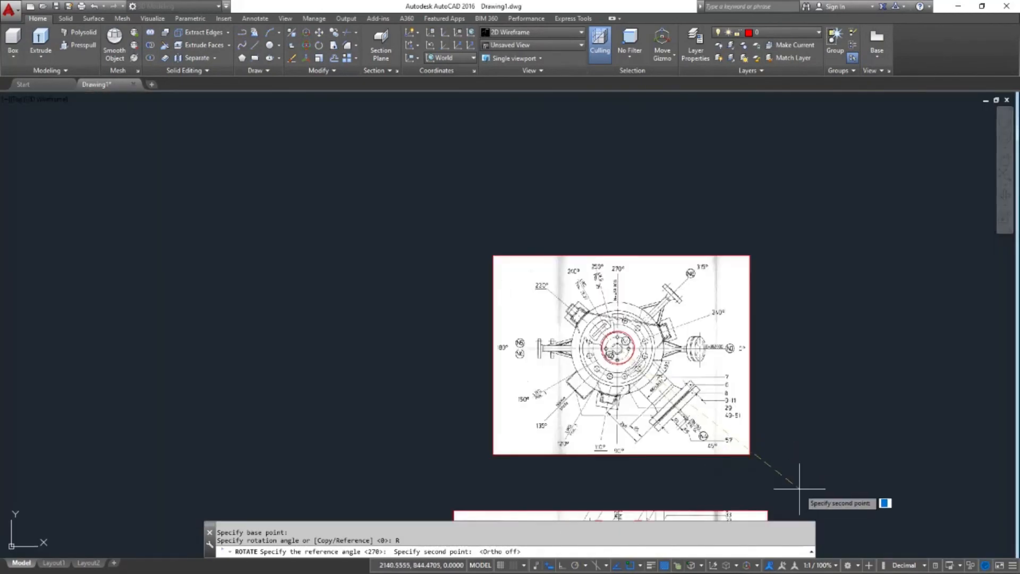
click(575, 566)
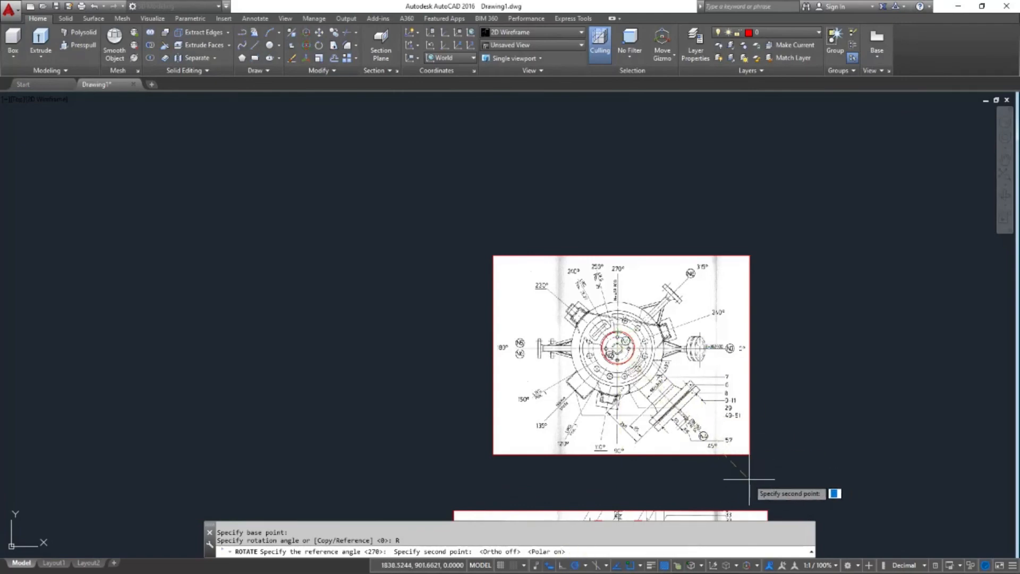
Set the reference direction along the N4 nozzle's centreline and rotate the top view image until that nozzle points straight down
scroll(749, 480, up, 5)
scroll(581, 282, down, 2)
scroll(611, 303, up, 5)
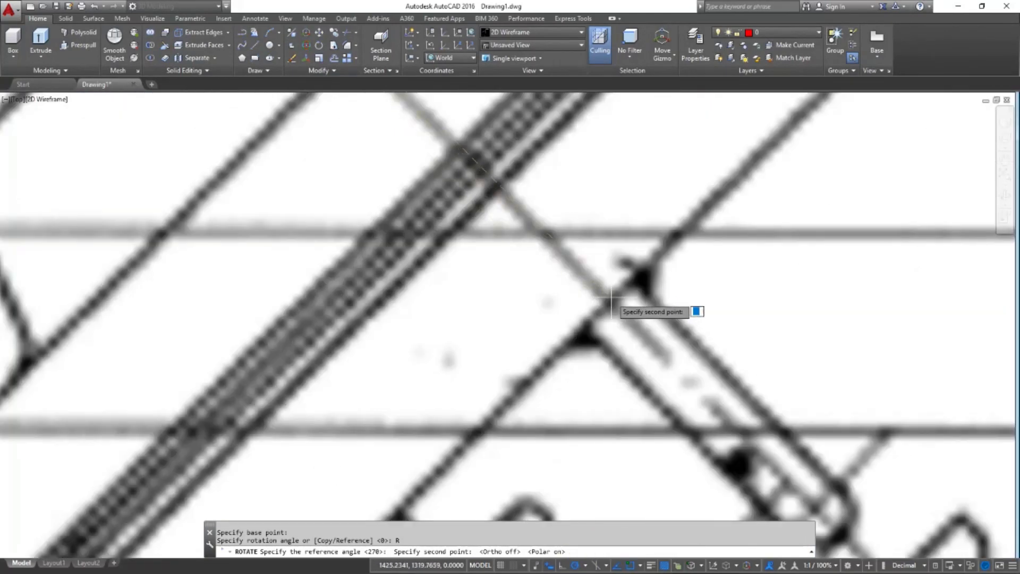
click(611, 303)
scroll(608, 298, down, 5)
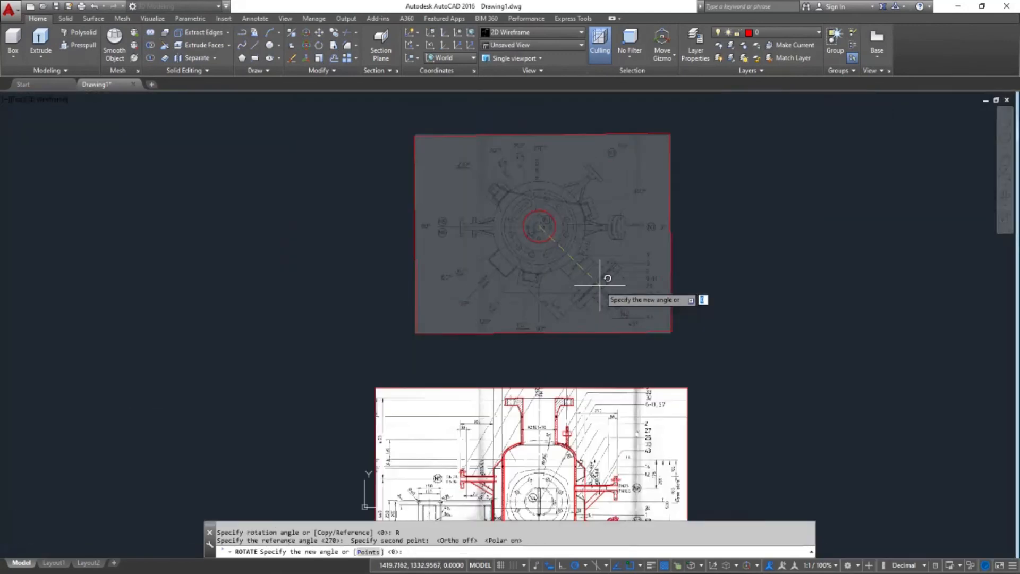
click(660, 297)
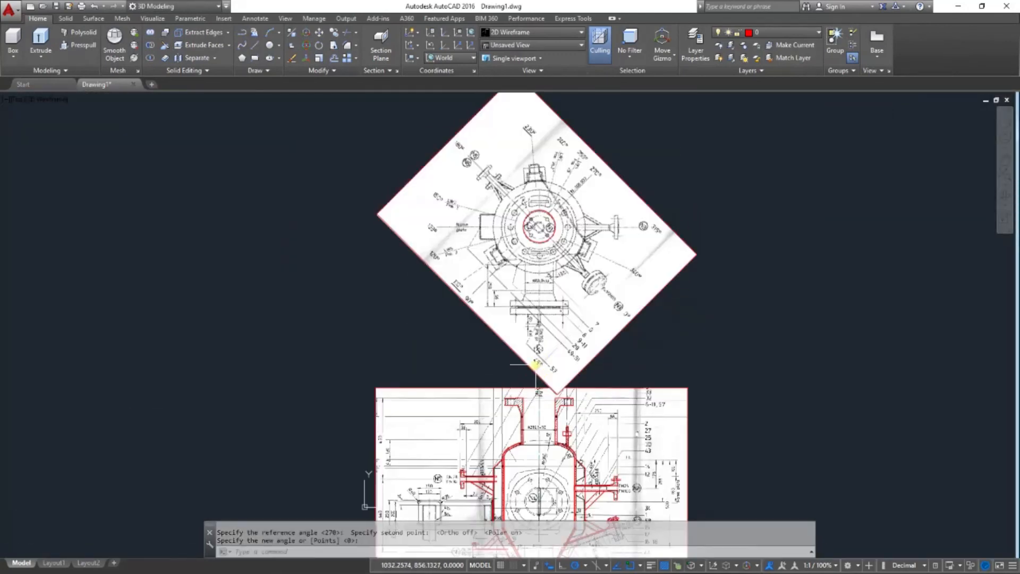
scroll(571, 288, down, 2)
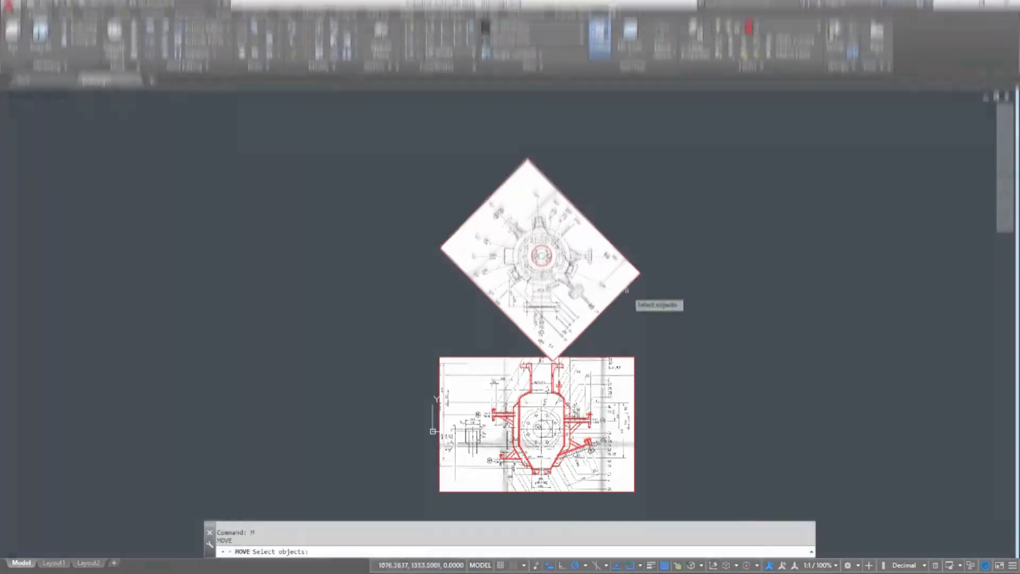